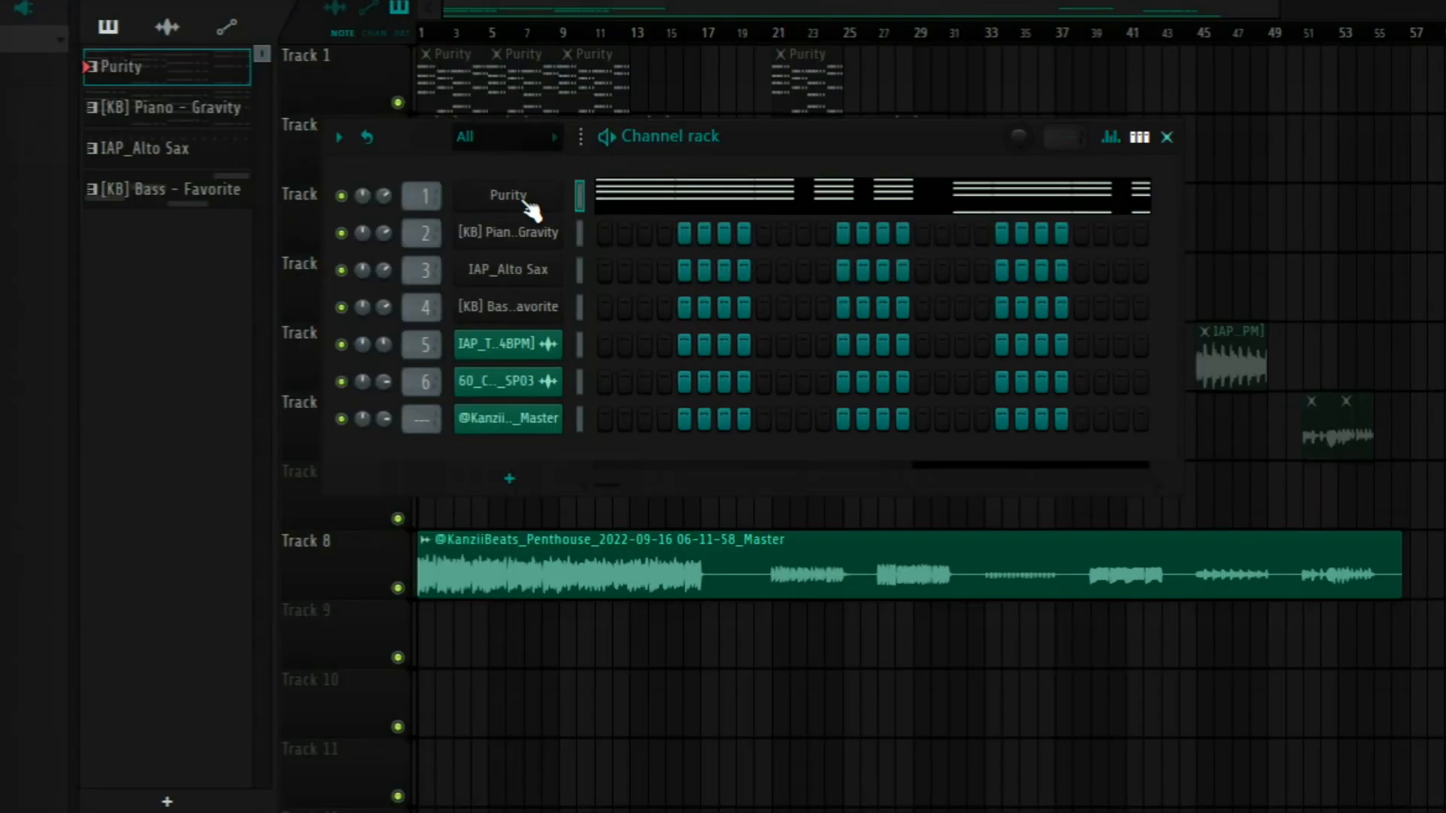
# Open the Purity channel's piano roll and play its four-bar chord pattern.
pyautogui.click(524, 200)
pyautogui.moveTo(667, 58)
pyautogui.mouseDown()
pyautogui.moveTo(635, 68)
pyautogui.moveTo(658, 50)
pyautogui.mouseUp()
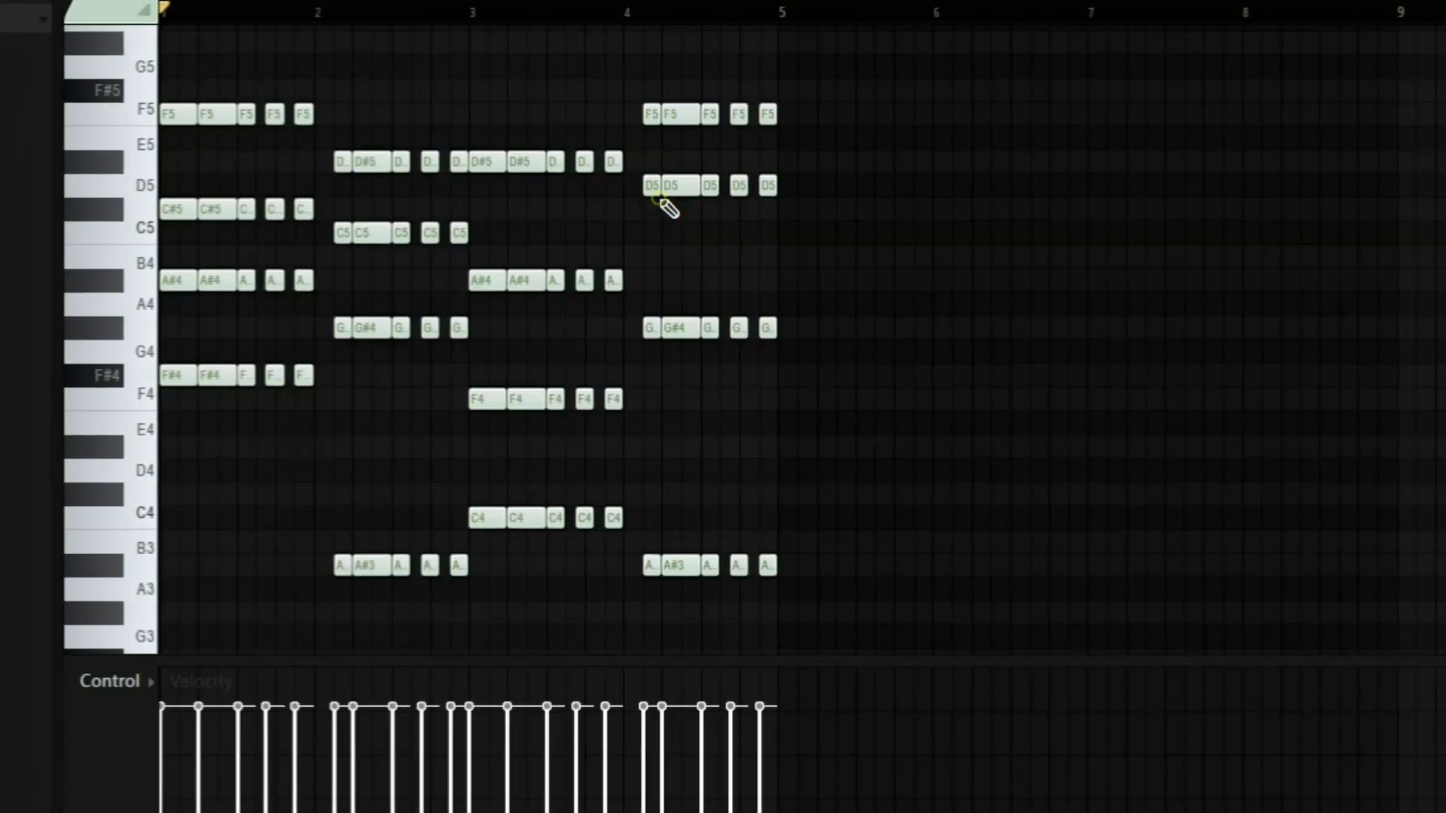
pyautogui.press('space')
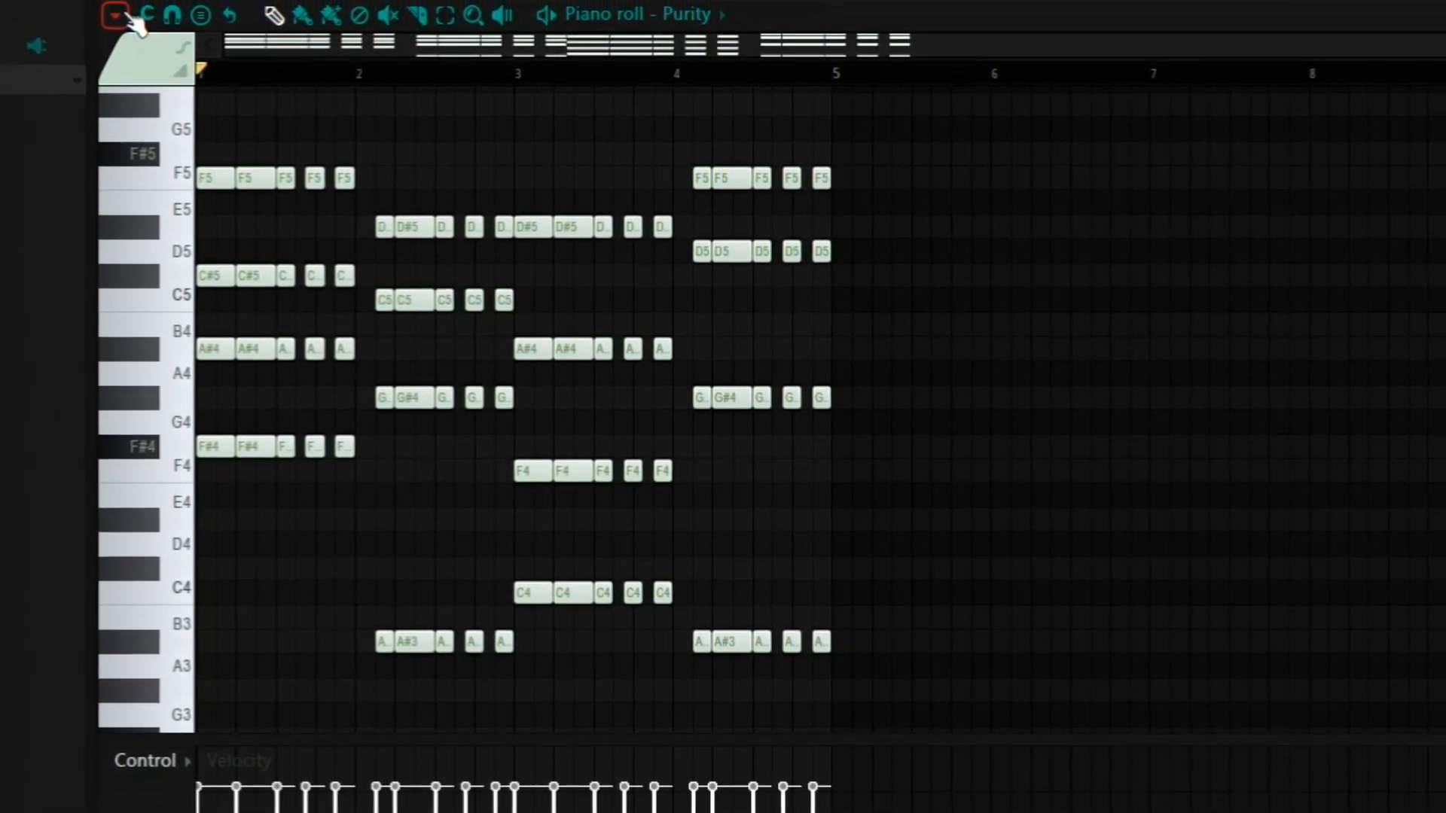
# Check the root note and scale chosen for the piano roll's scale highlighting, leaving the settings as they are.
pyautogui.click(128, 19)
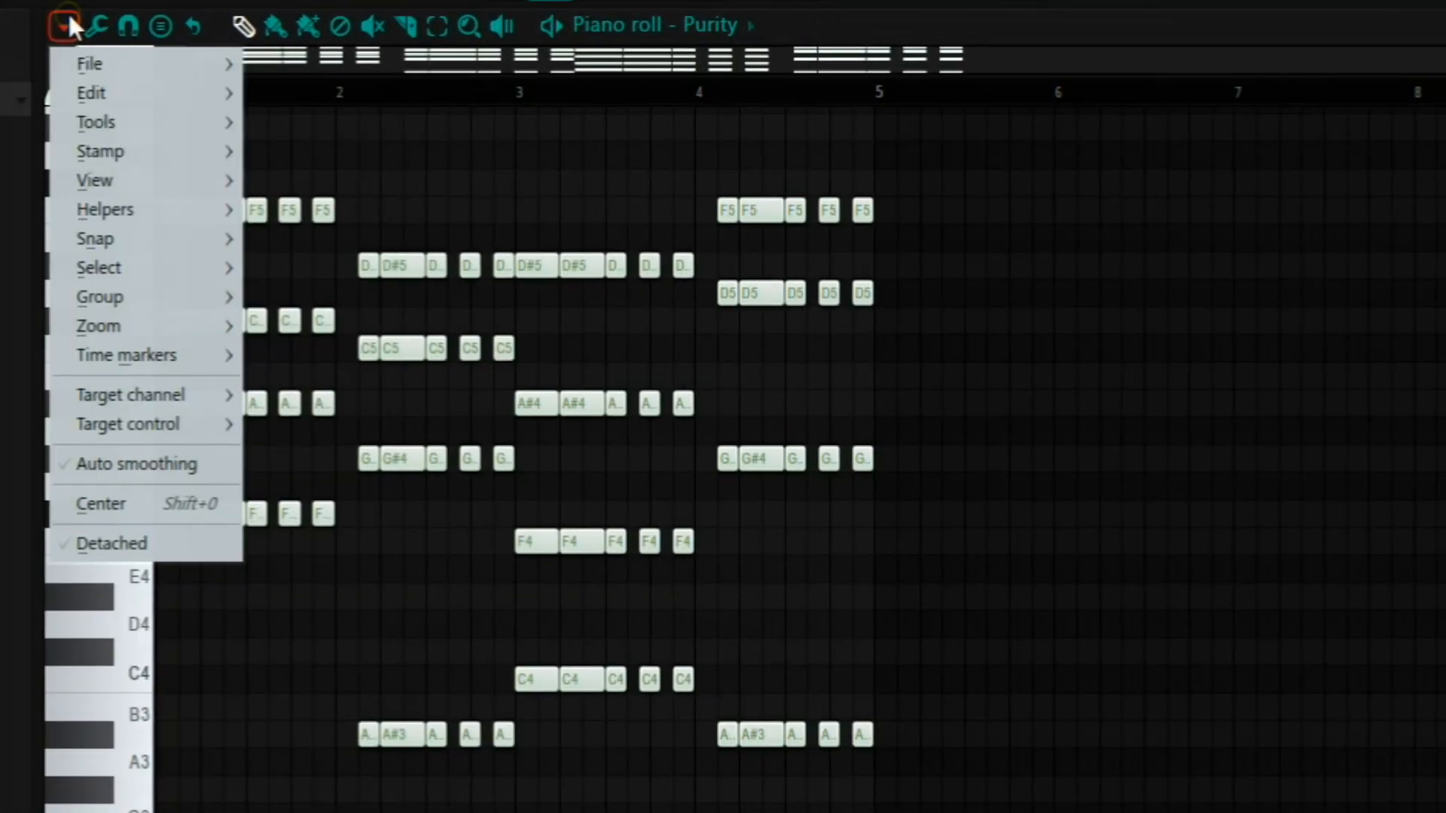
pyautogui.moveTo(131, 208)
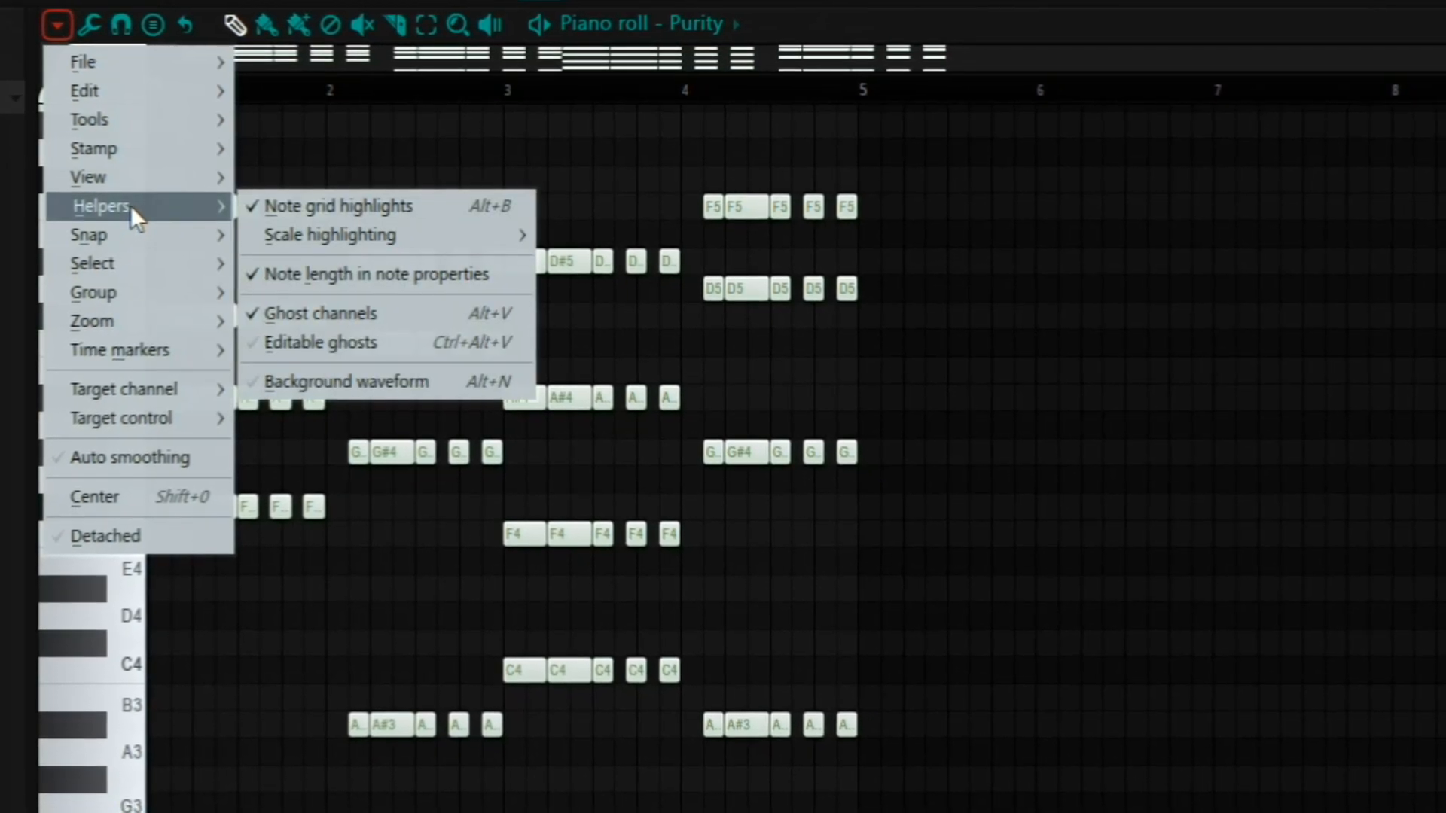
pyautogui.moveTo(347, 238)
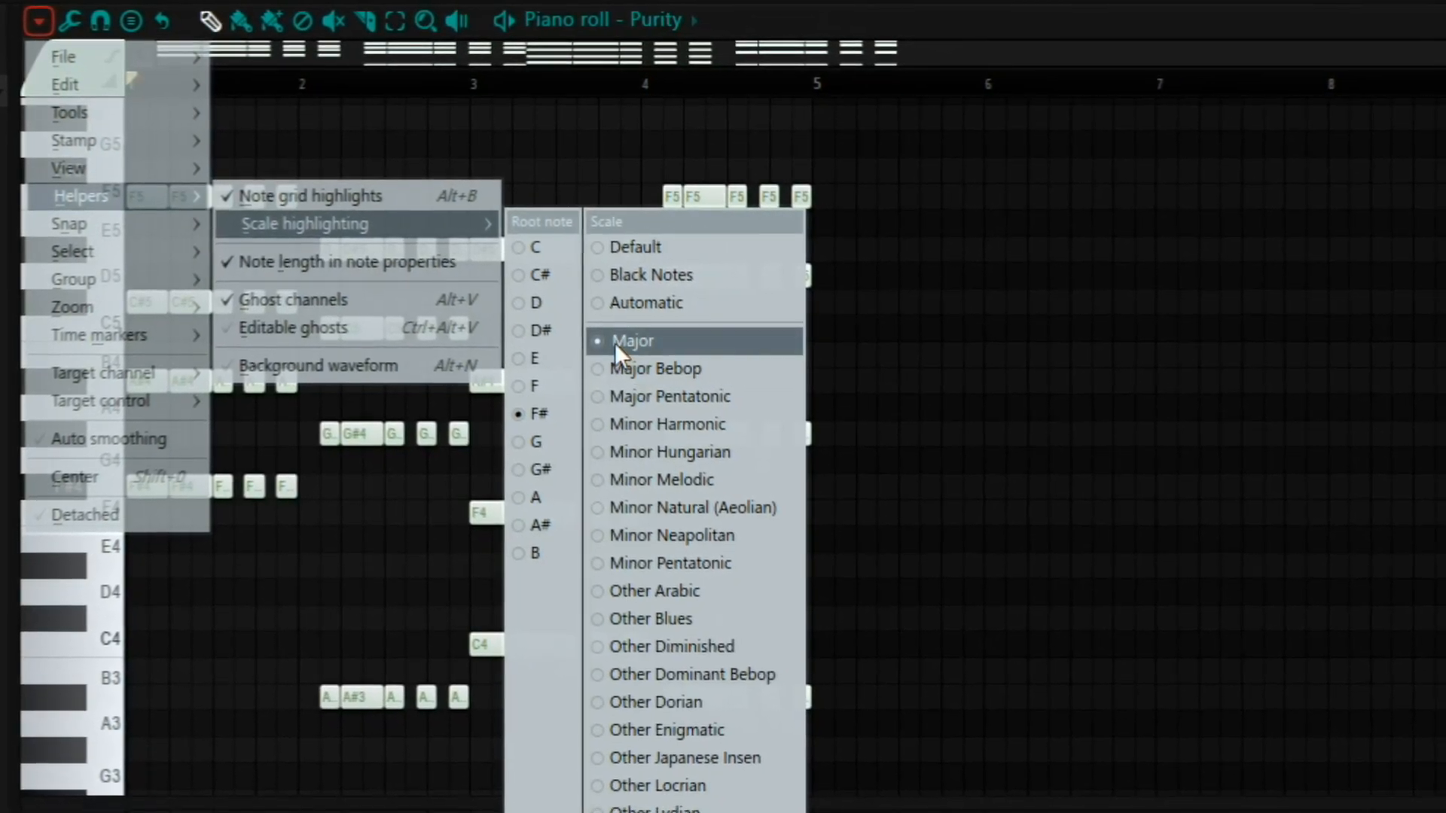
pyautogui.click(931, 307)
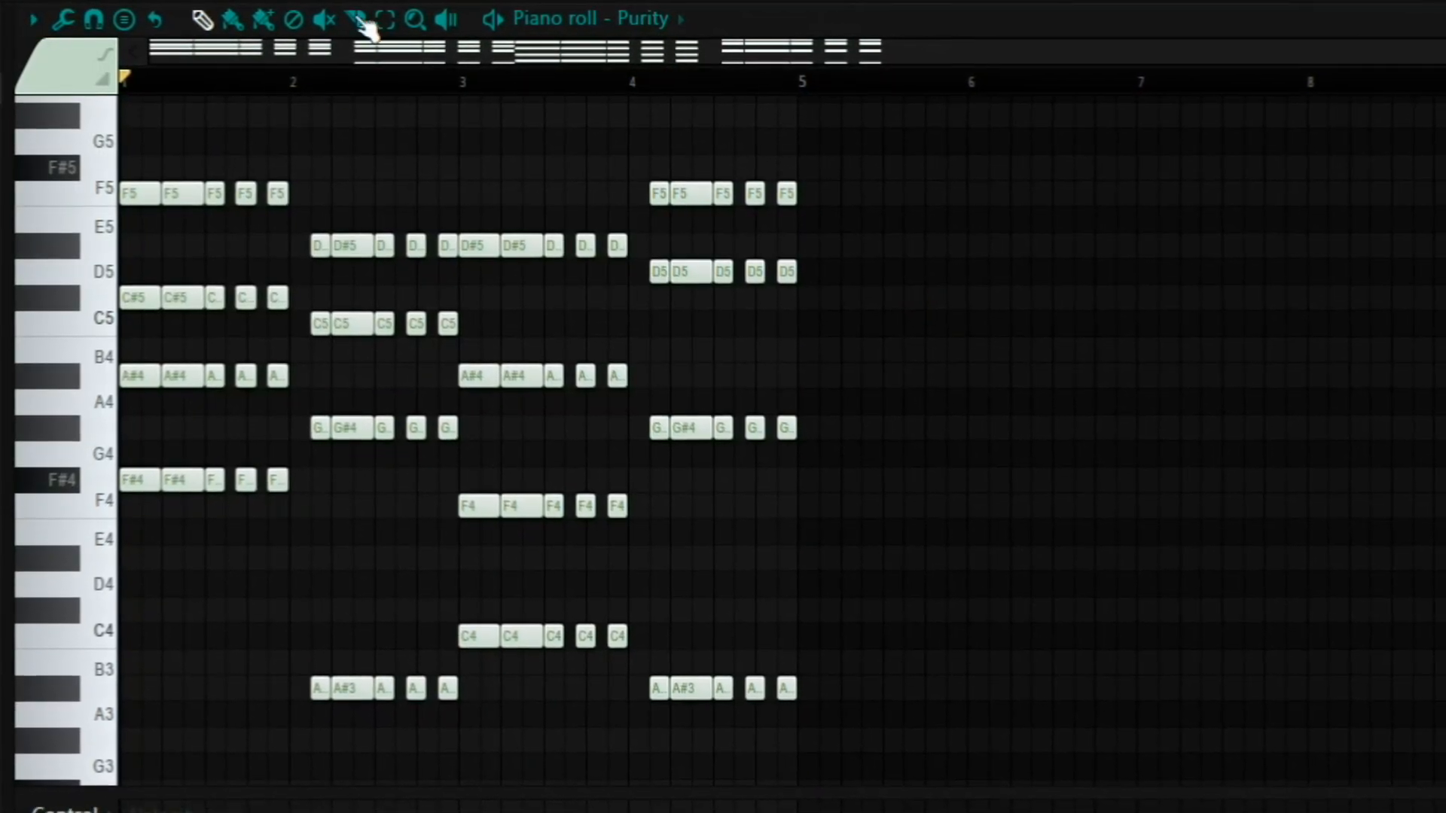
# Draw a one-bar chord of F#4, A#4 and C#5 in bar 5.
pyautogui.scroll(1, 887, 577)
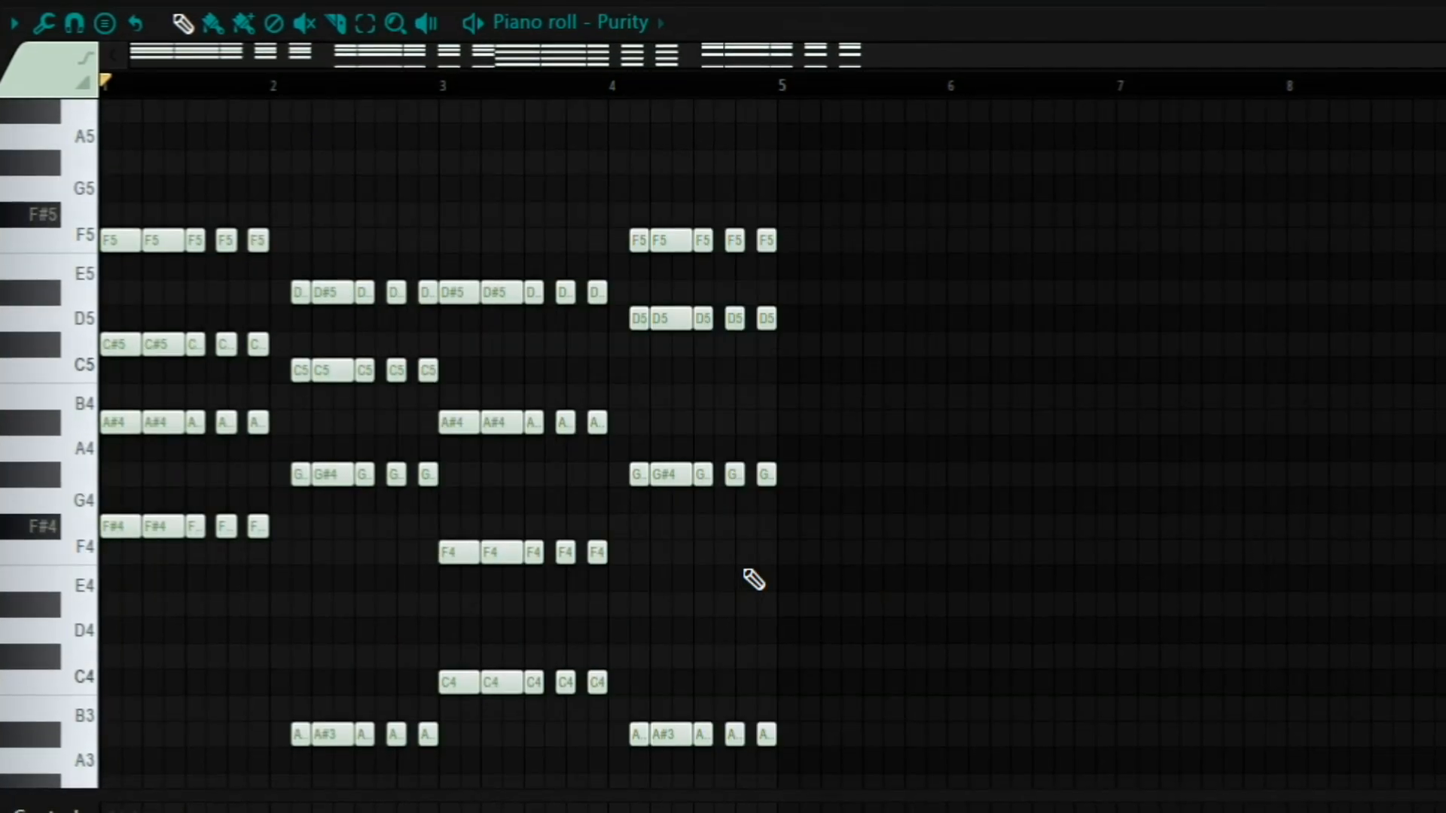
pyautogui.click(780, 531)
pyautogui.moveTo(893, 416); pyautogui.dragTo(761, 432)
pyautogui.moveTo(786, 319); pyautogui.dragTo(762, 357)
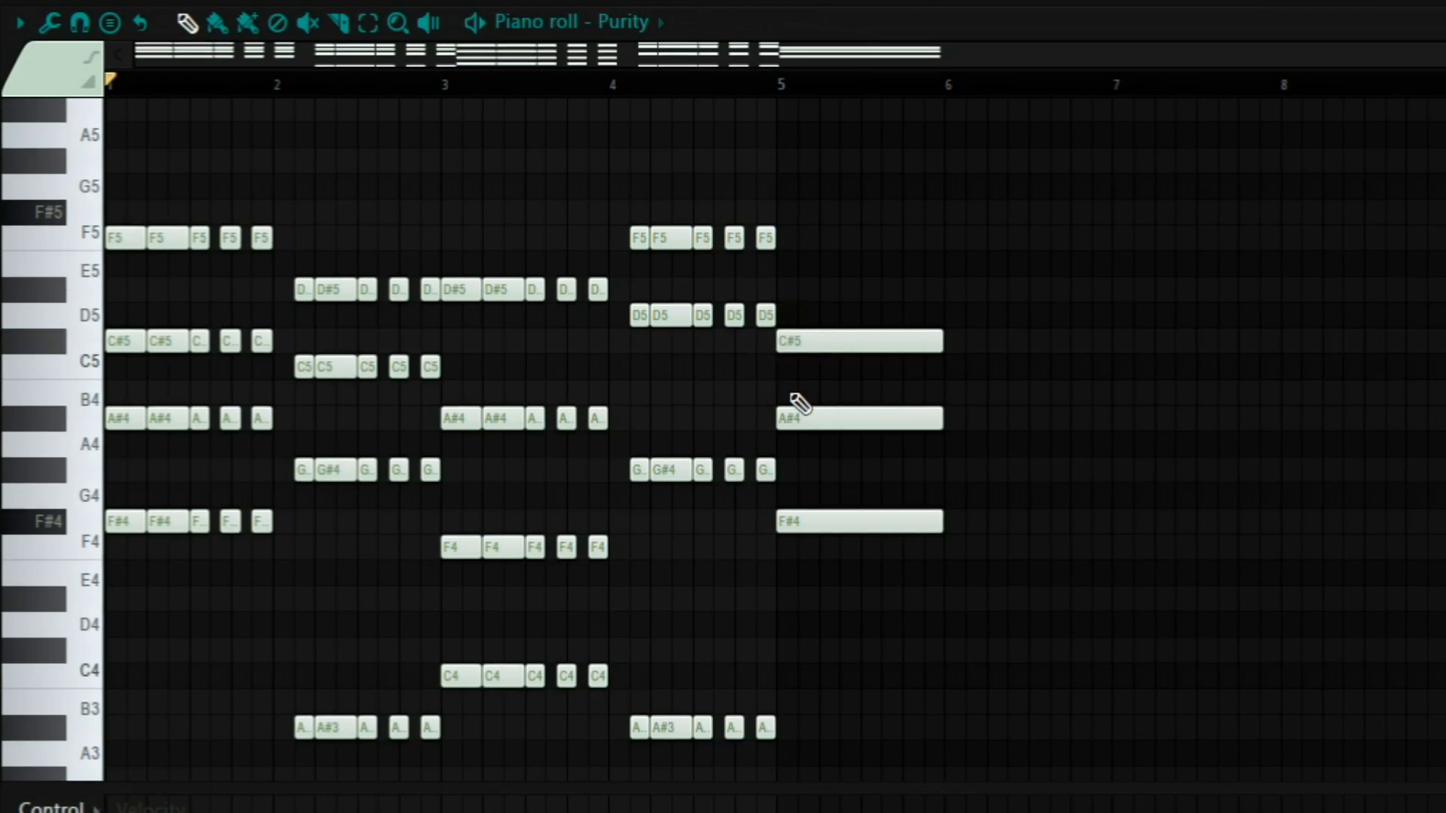
pyautogui.moveTo(846, 279); pyautogui.dragTo(857, 634)
pyautogui.rightClick(876, 592)
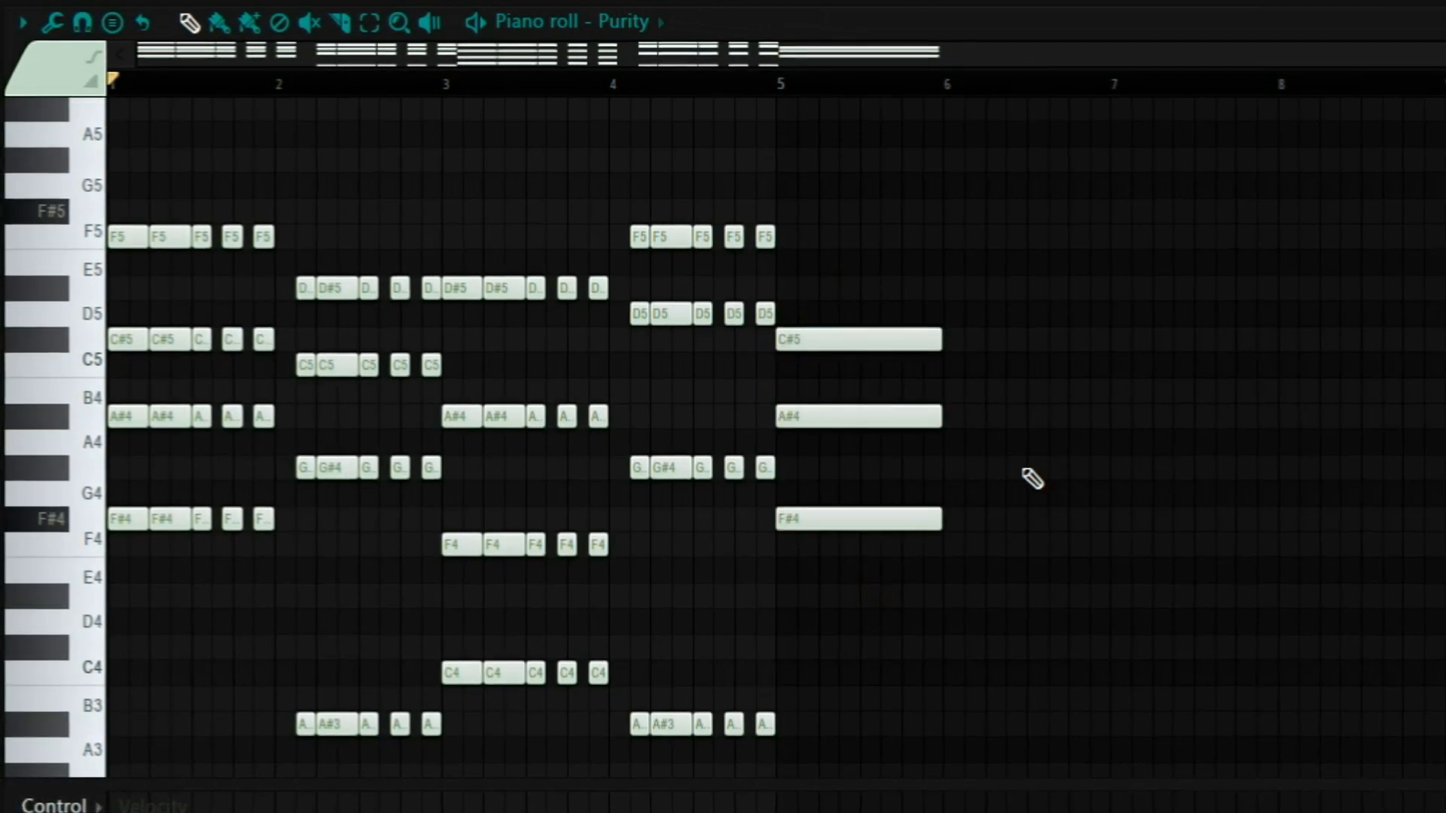
# Draw a one-bar chord of G#4, C5 and D#5 in bar 6.
pyautogui.moveTo(971, 471); pyautogui.dragTo(943, 474)
pyautogui.moveTo(961, 391); pyautogui.dragTo(954, 348)
pyautogui.moveTo(1002, 285)
pyautogui.mouseDown()
pyautogui.moveTo(919, 288)
pyautogui.moveTo(943, 290)
pyautogui.mouseUp()
pyautogui.moveTo(1011, 481); pyautogui.dragTo(991, 164)
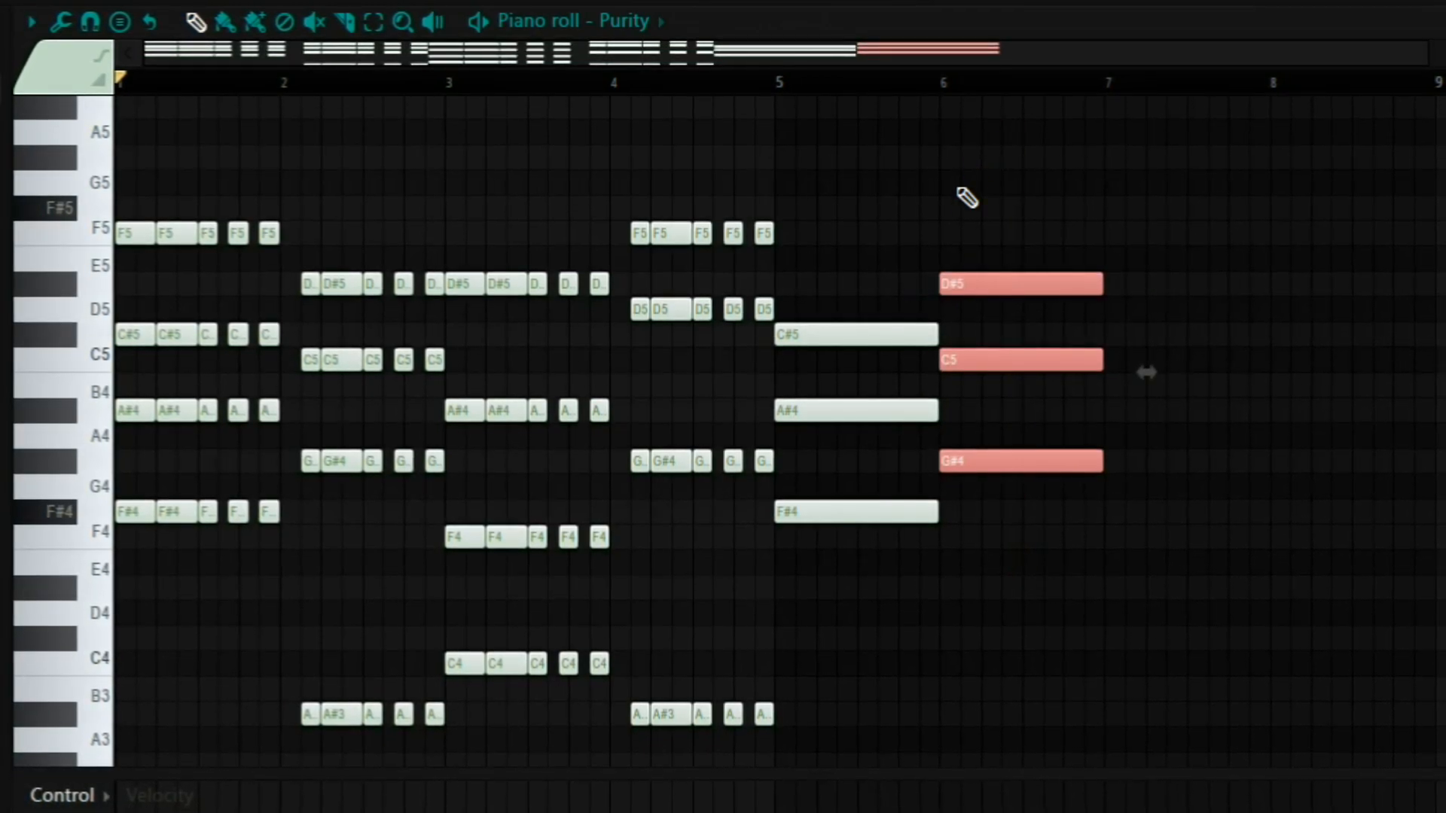
# Draw a one-bar chord in bar 7 and voice it as F4, A#4 and D#5.
pyautogui.scroll(-1, 970, 355)
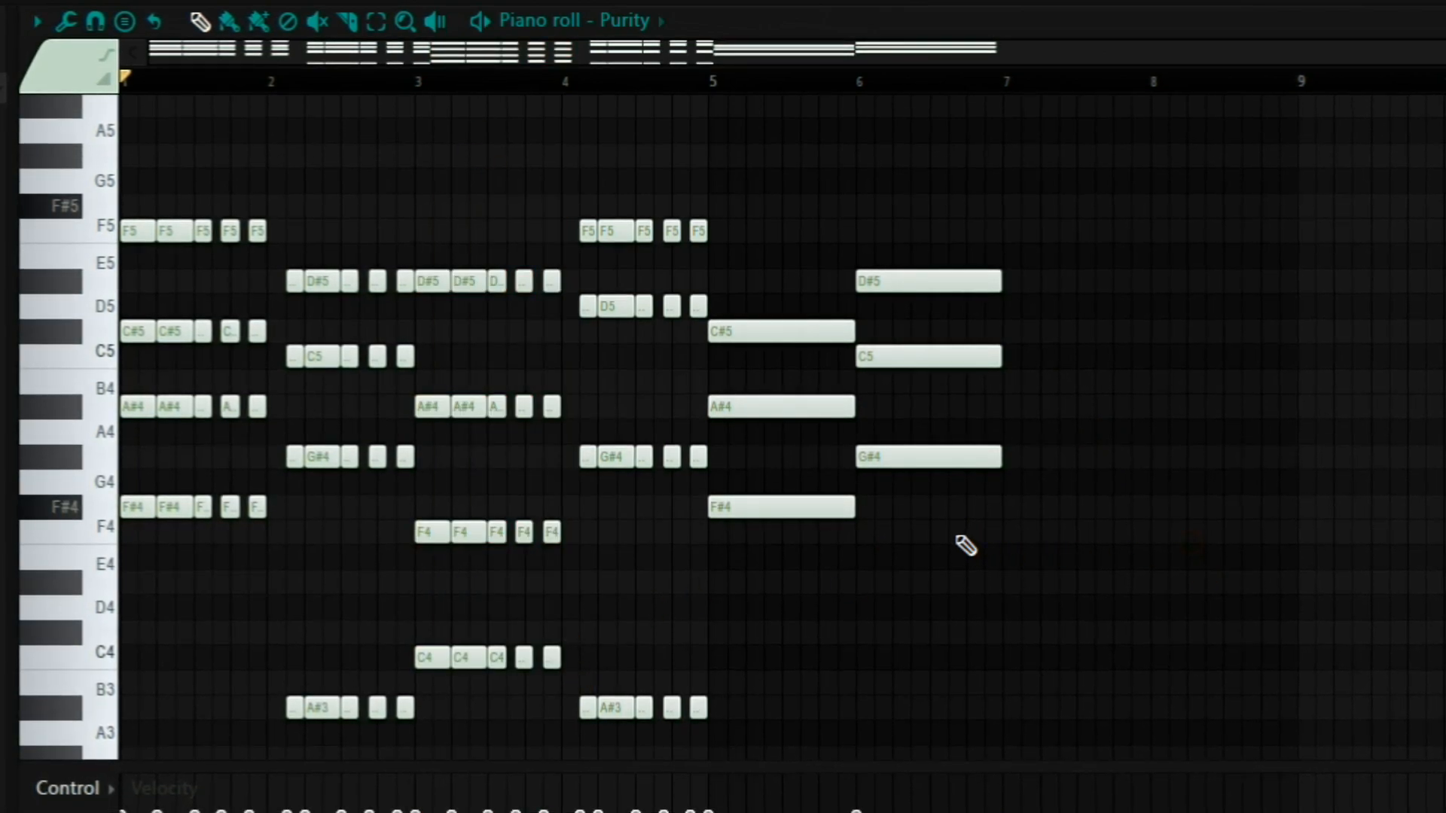
pyautogui.click(1008, 532)
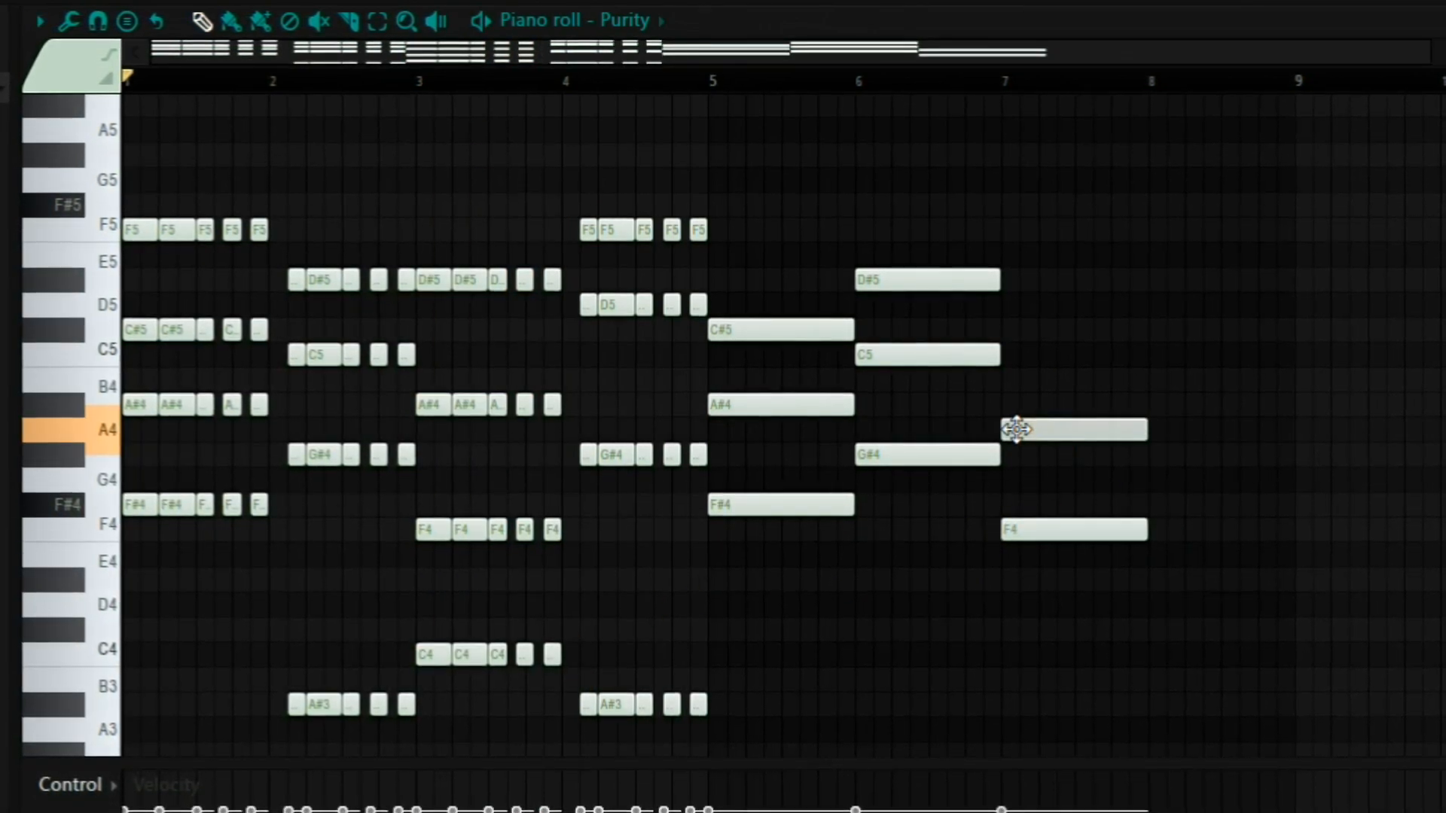
pyautogui.click(1033, 353)
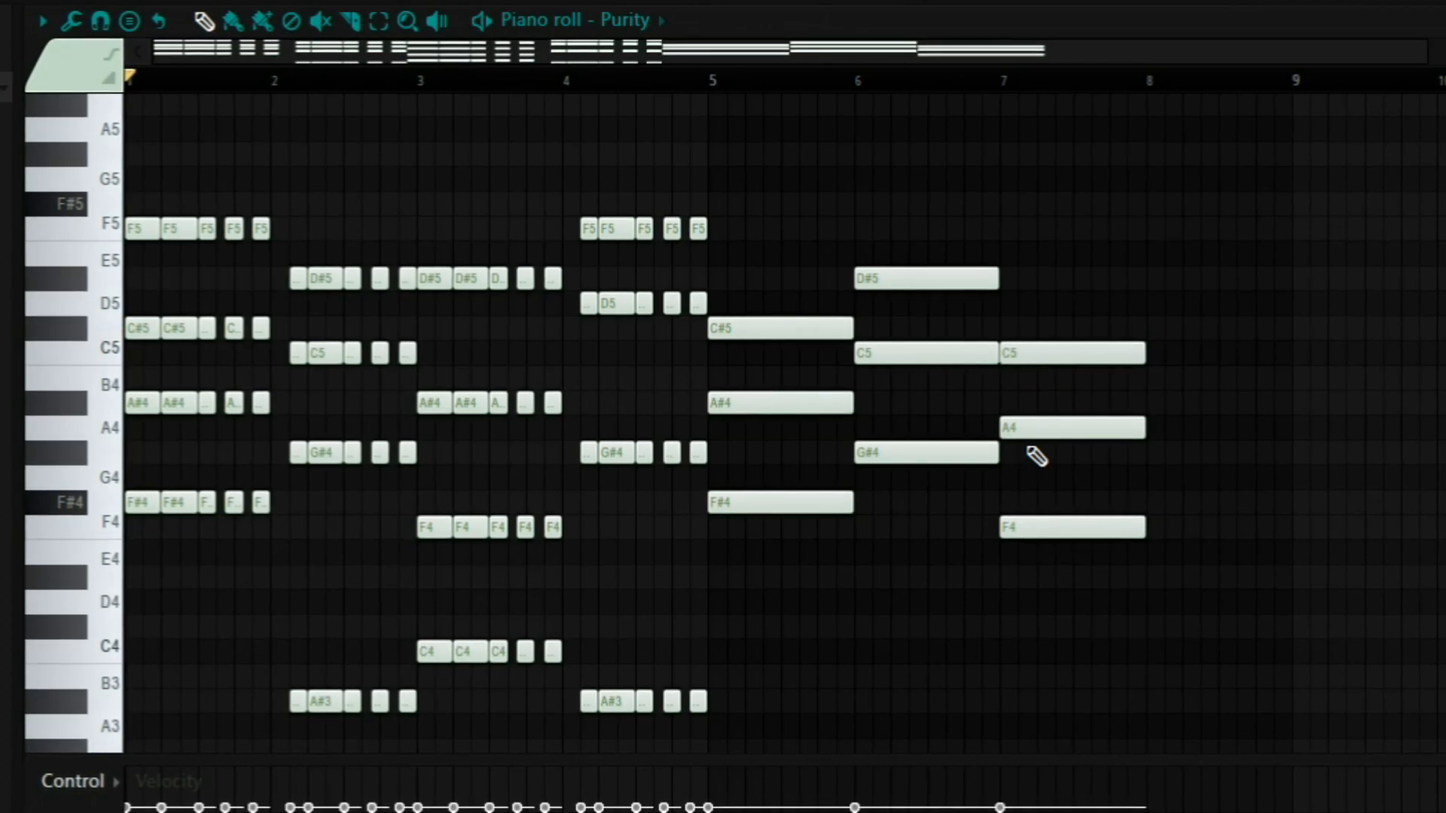
pyautogui.moveTo(1031, 435); pyautogui.dragTo(1037, 265)
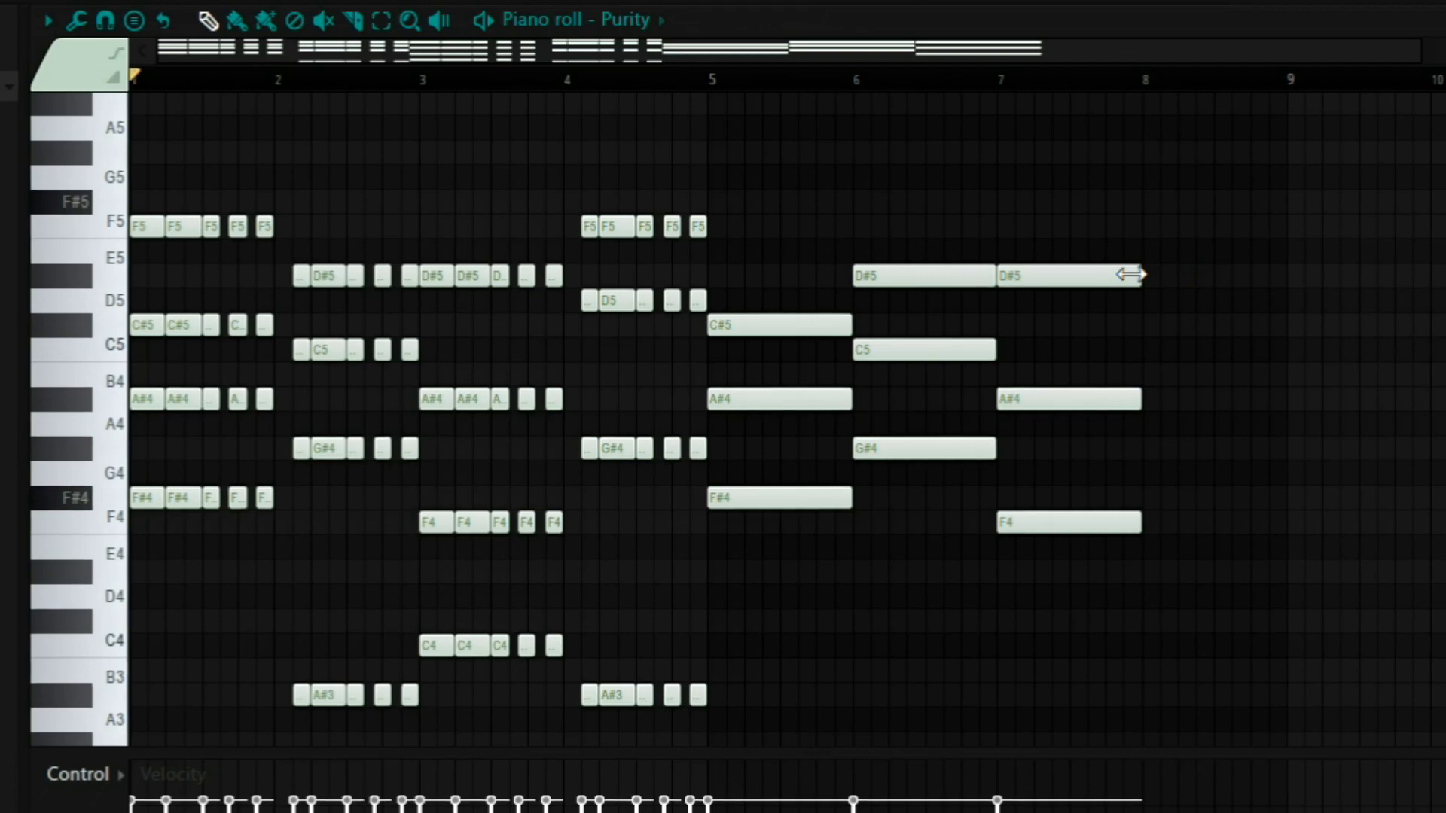
# Draw a one-bar chord of A#3, D4, F4 and A4 in bar 8.
pyautogui.scroll(-1, 1136, 341)
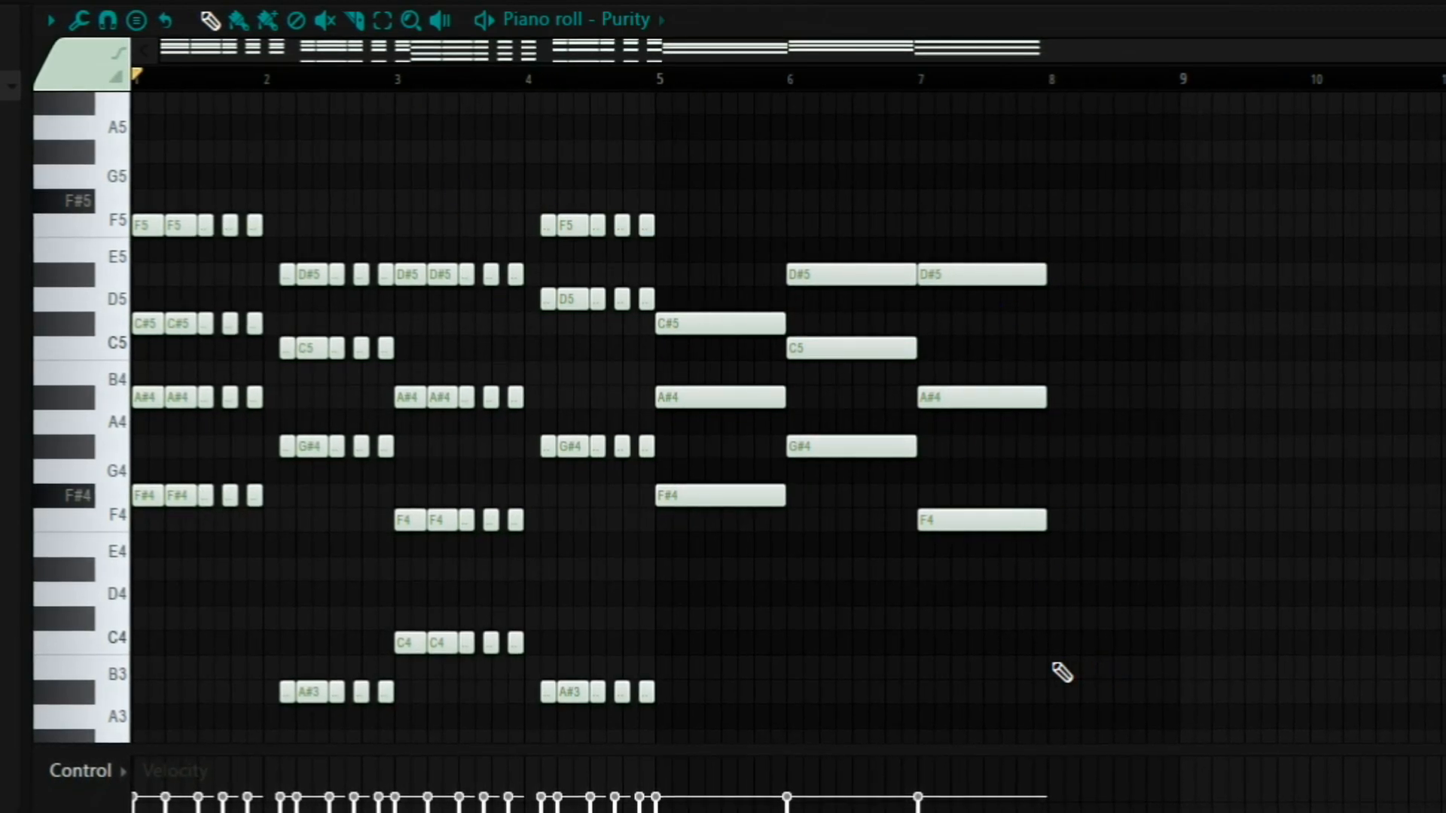
pyautogui.moveTo(1061, 673); pyautogui.dragTo(1097, 691)
pyautogui.moveTo(1099, 586); pyautogui.dragTo(1046, 630)
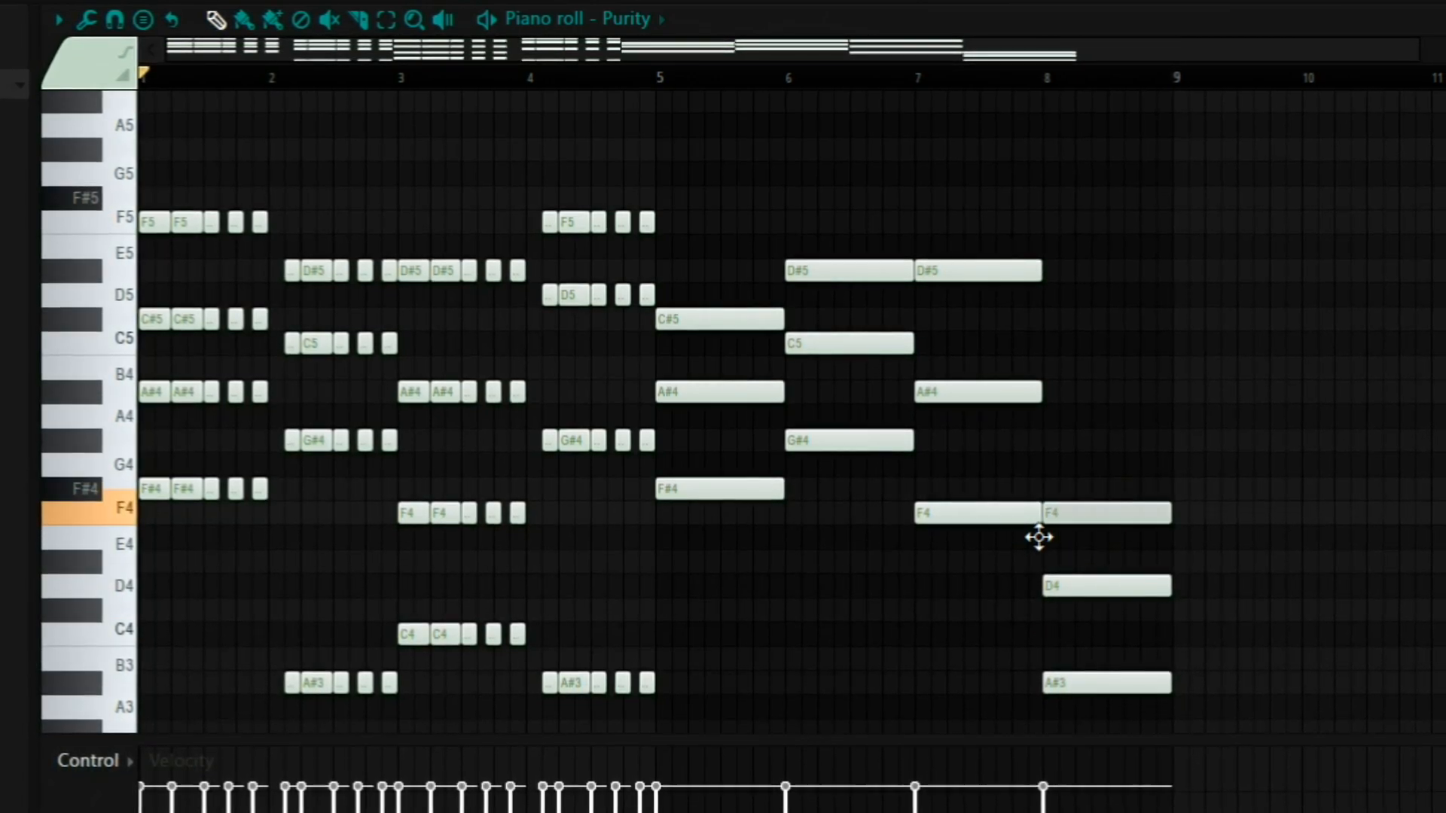
pyautogui.keyDown('ctrl'); pyautogui.click(1111, 717); pyautogui.keyUp('ctrl')
pyautogui.scroll(-1, 1103, 341)
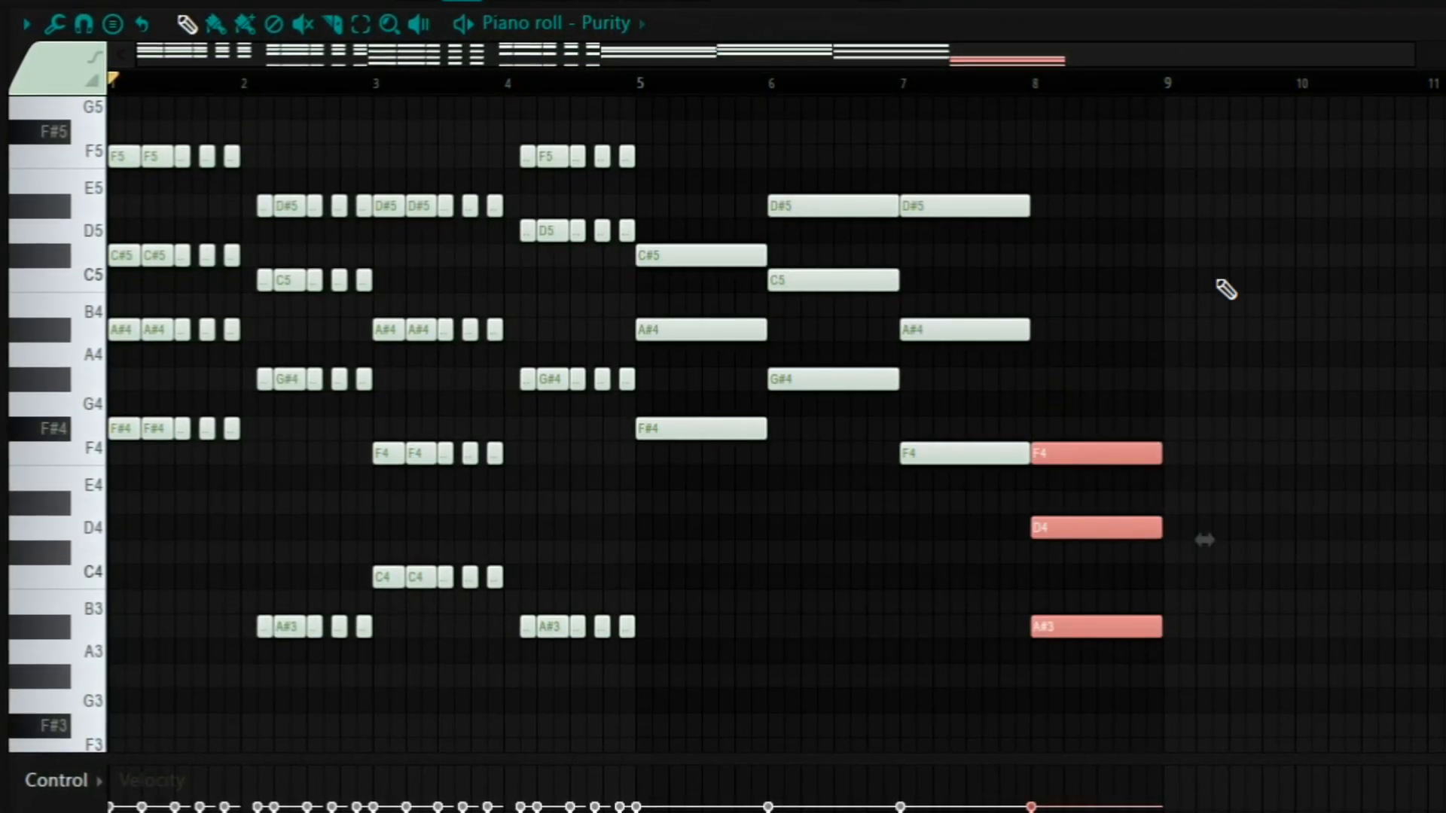
pyautogui.click(1106, 353)
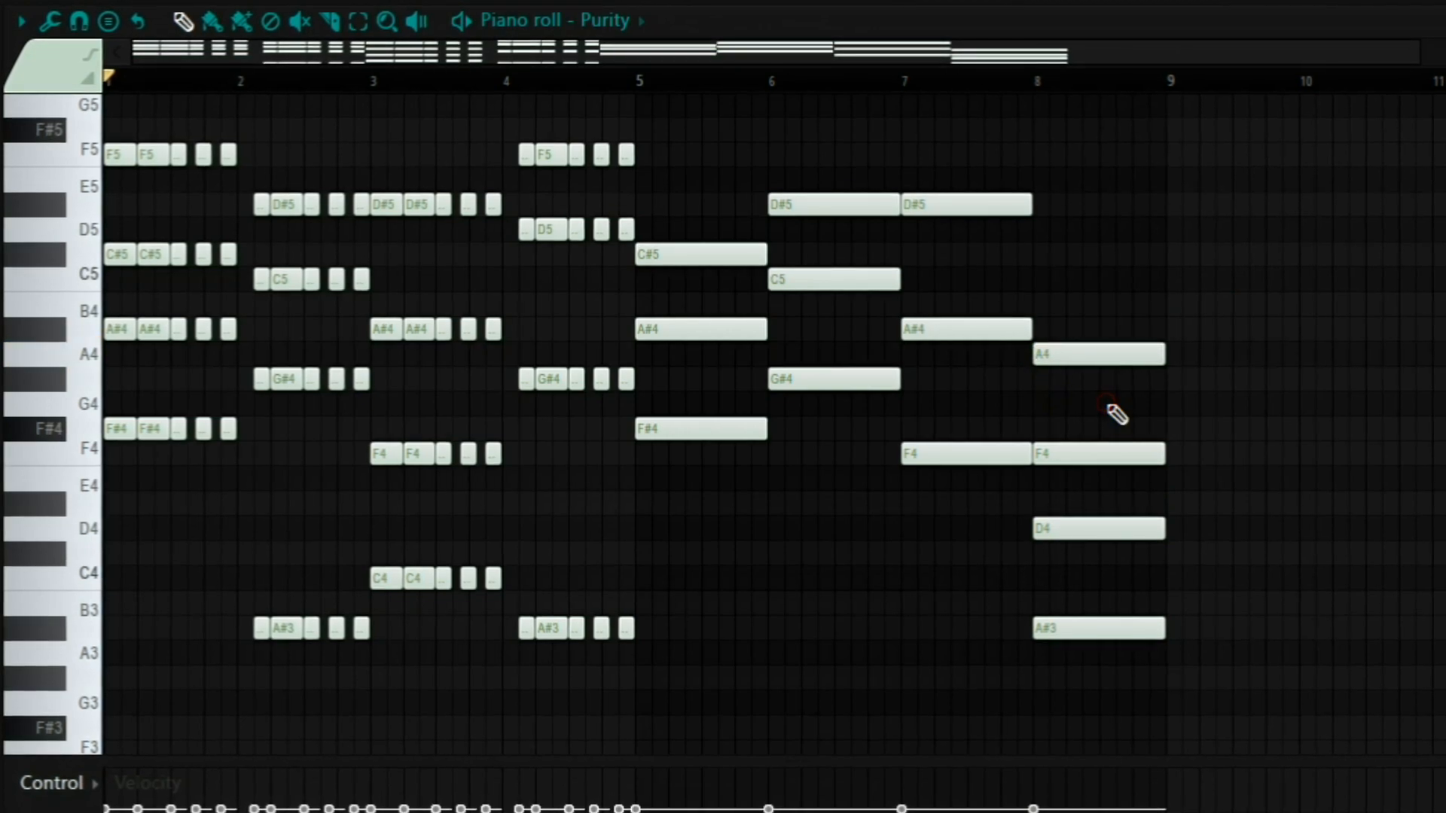
# Add an F5 on top of the bar 5 chord and a C4 beneath the bar 7 chord.
pyautogui.scroll(1, 711, 265)
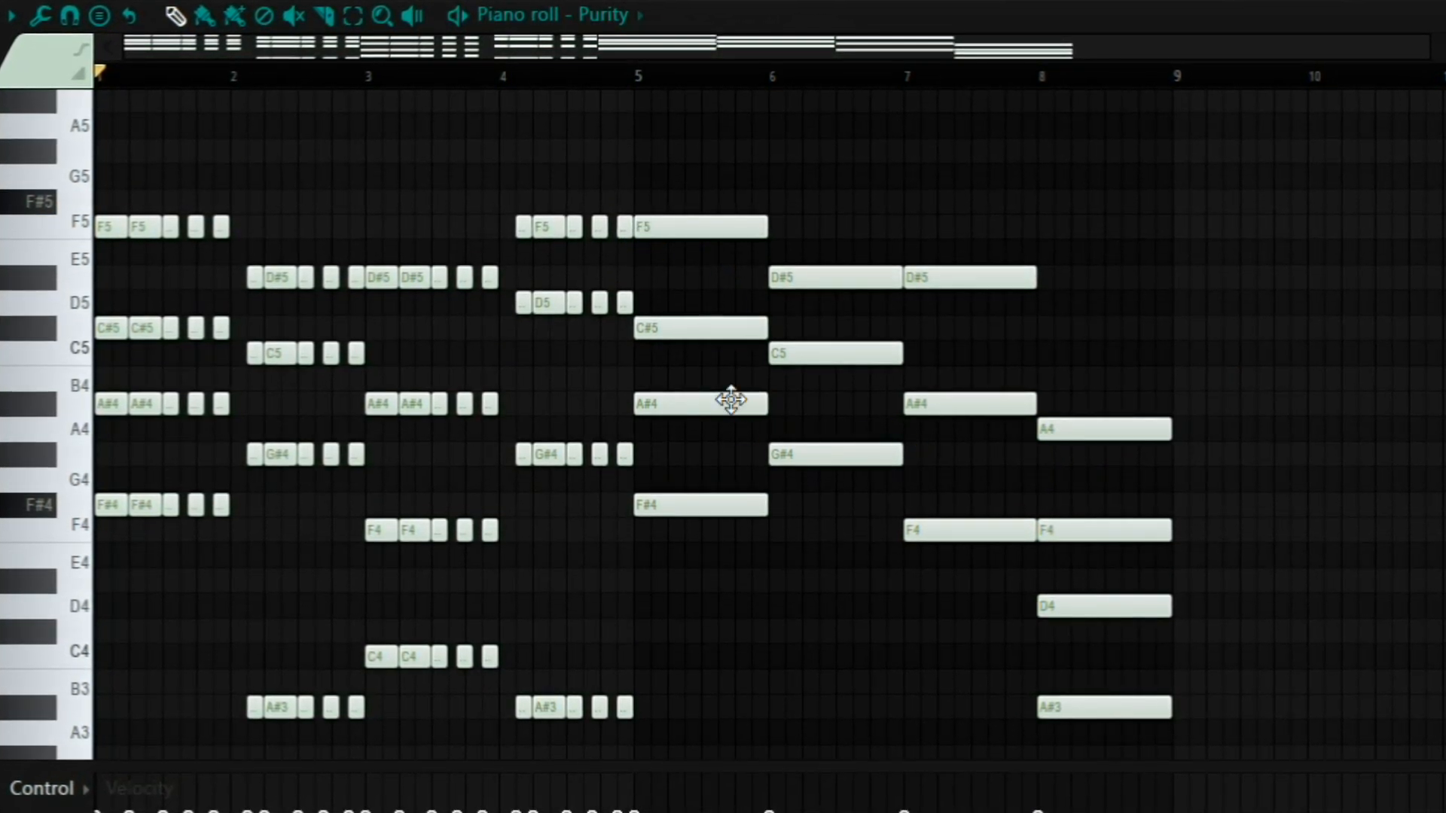
pyautogui.scroll(-2, 766, 494)
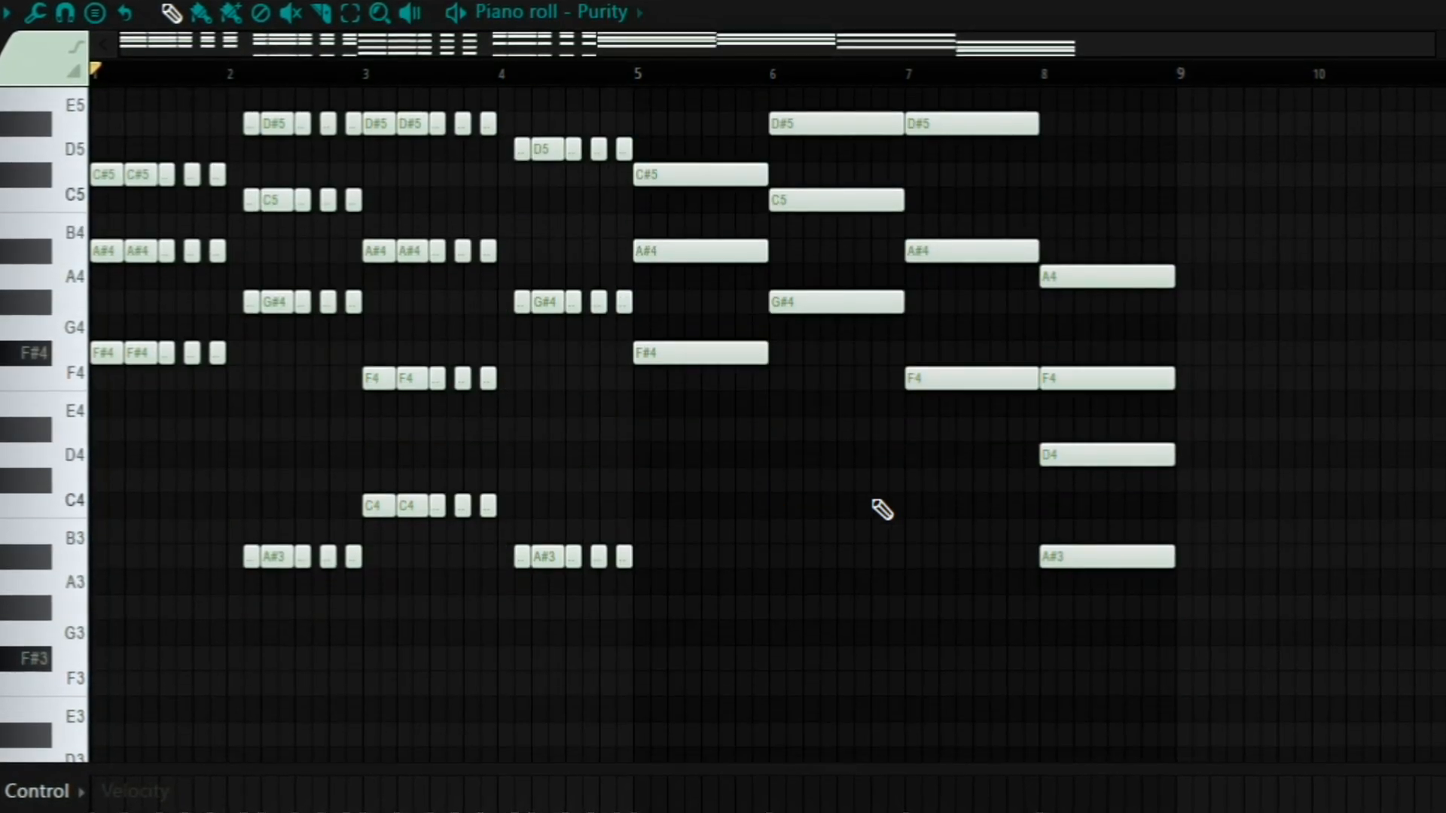
pyautogui.scroll(2, 922, 512)
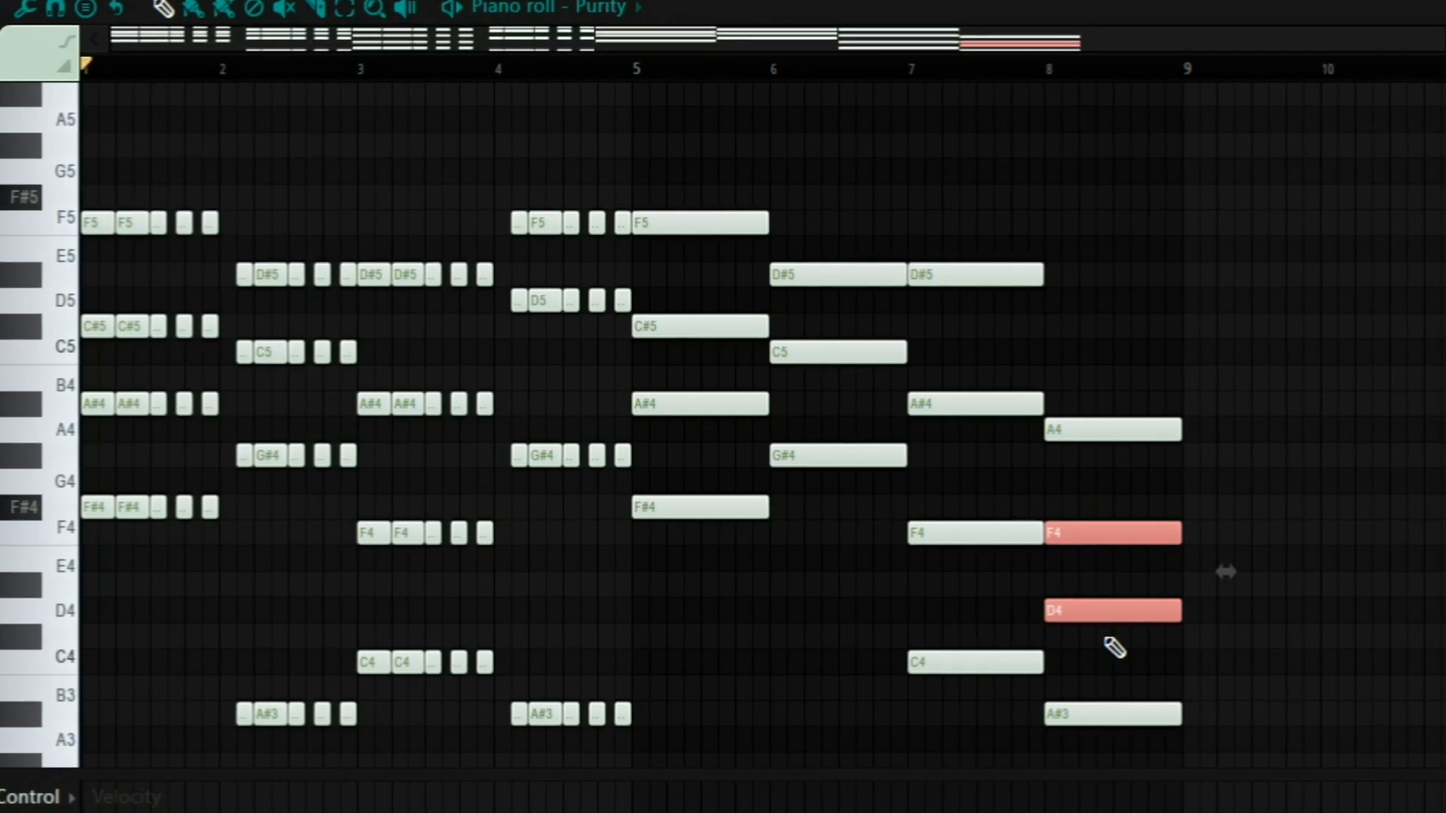
# Revoice the bar 8 chord as A#3, G#4, D5 and F5, and add an A#3 bass note to the bar 6 chord.
pyautogui.hotkey('ctrl', 'Up')
pyautogui.keyDown('ctrl'); pyautogui.click(1143, 535); pyautogui.keyUp('ctrl')
pyautogui.moveTo(1087, 430); pyautogui.dragTo(1090, 461)
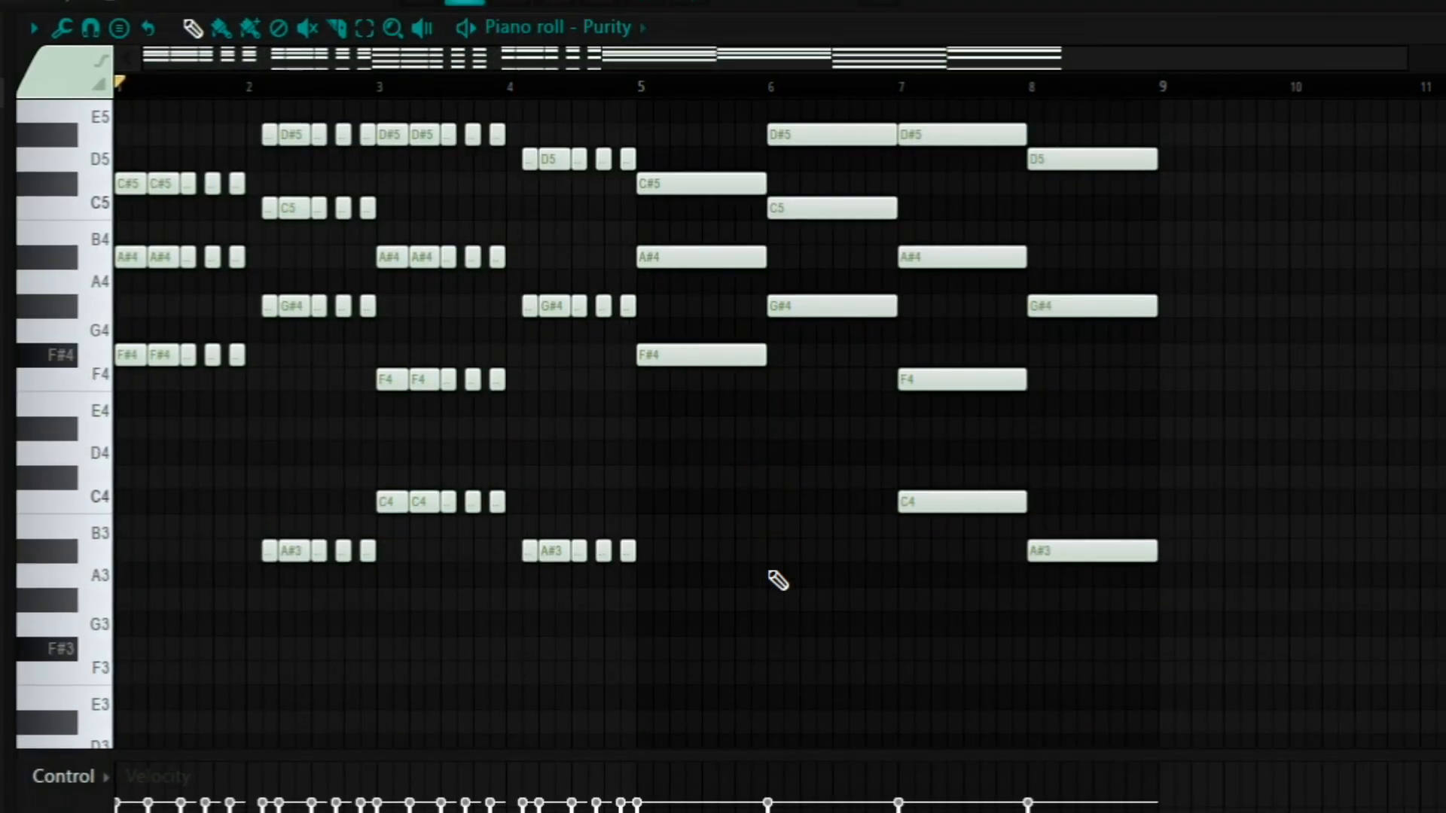
pyautogui.click(769, 550)
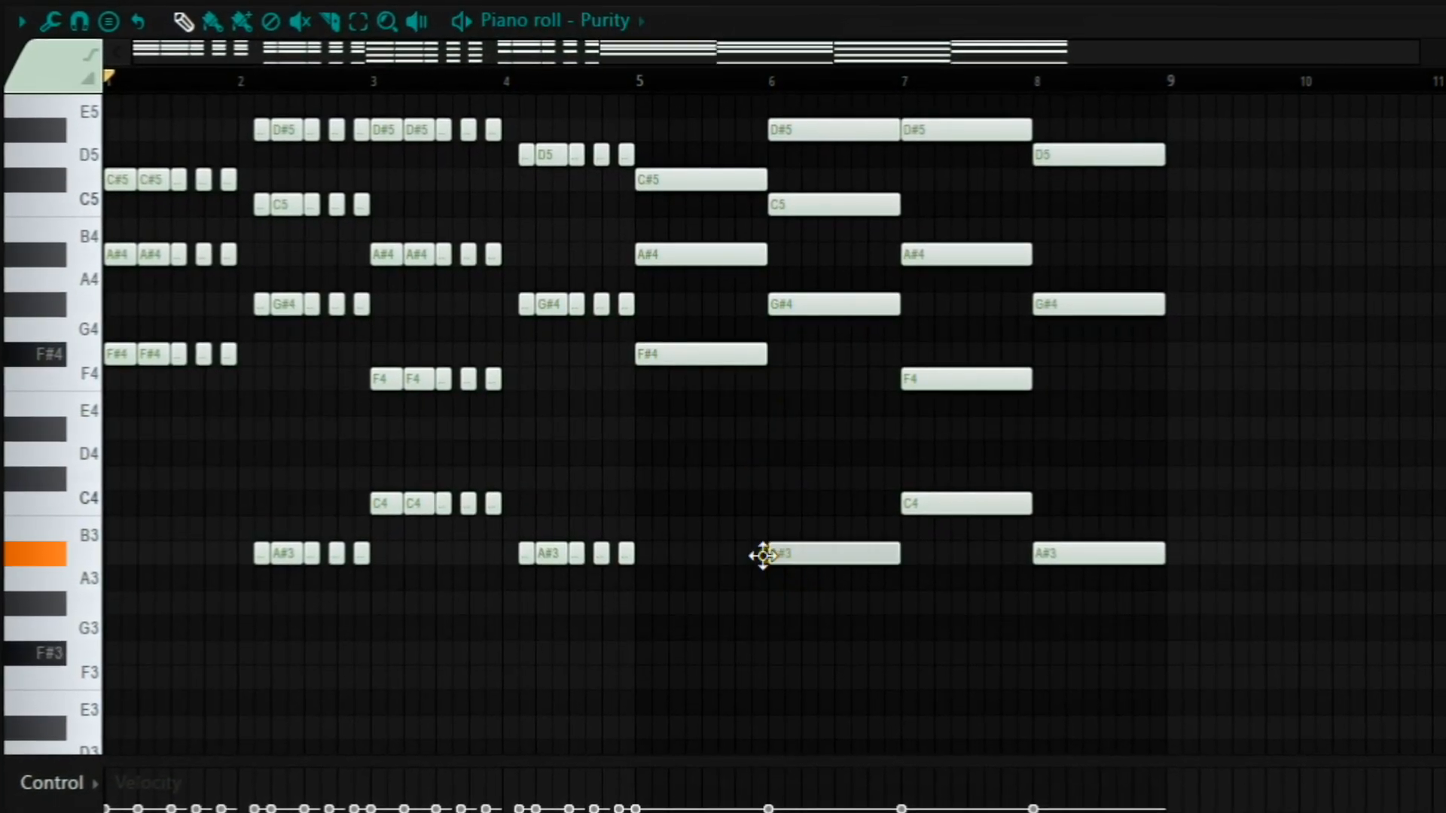
# Play back the sustained chord progression from bar 5 through bar 8.
pyautogui.click(636, 76)
pyautogui.press('space')
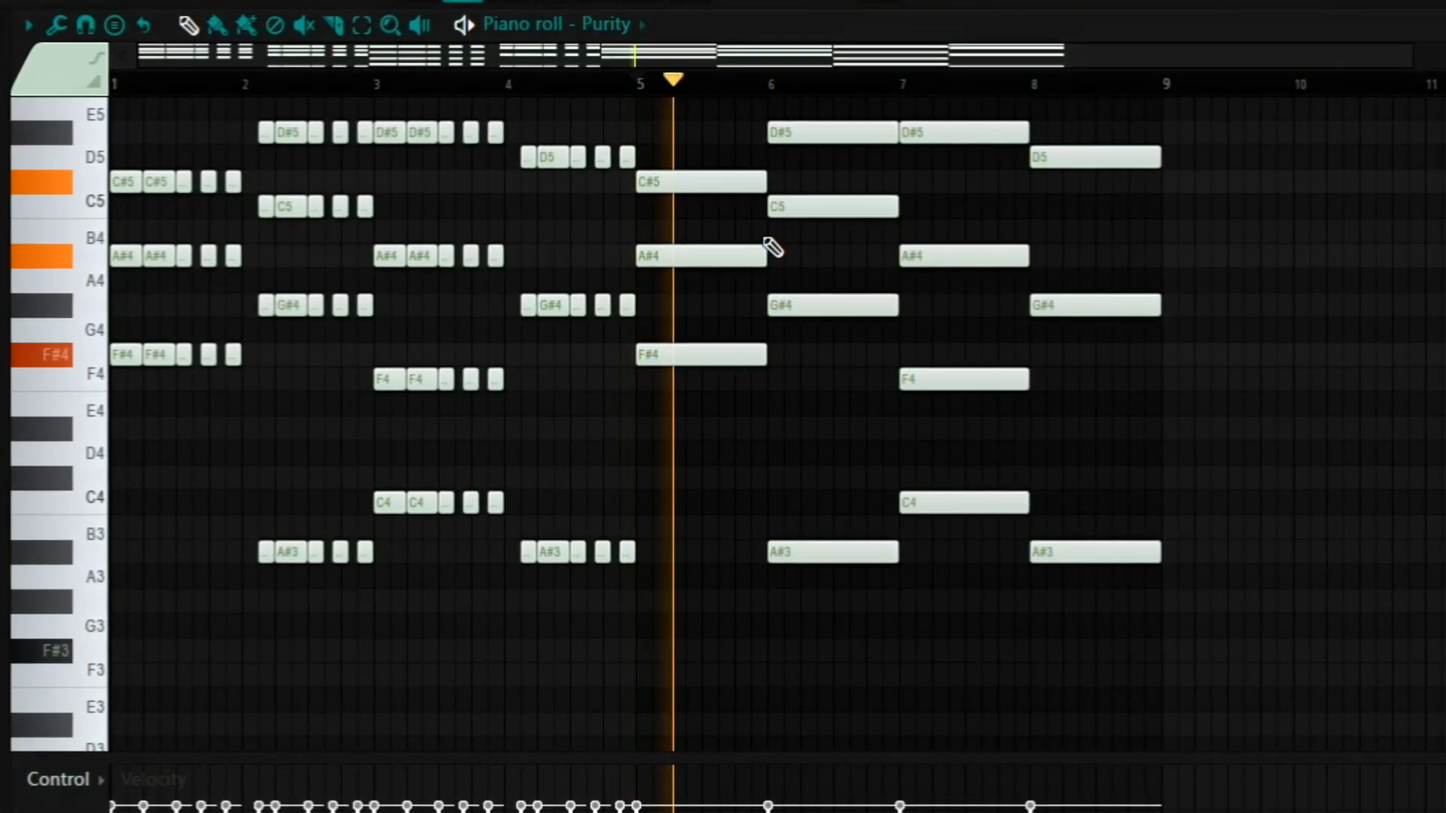
pyautogui.scroll(4, 809, 290)
pyautogui.scroll(-3, 811, 295)
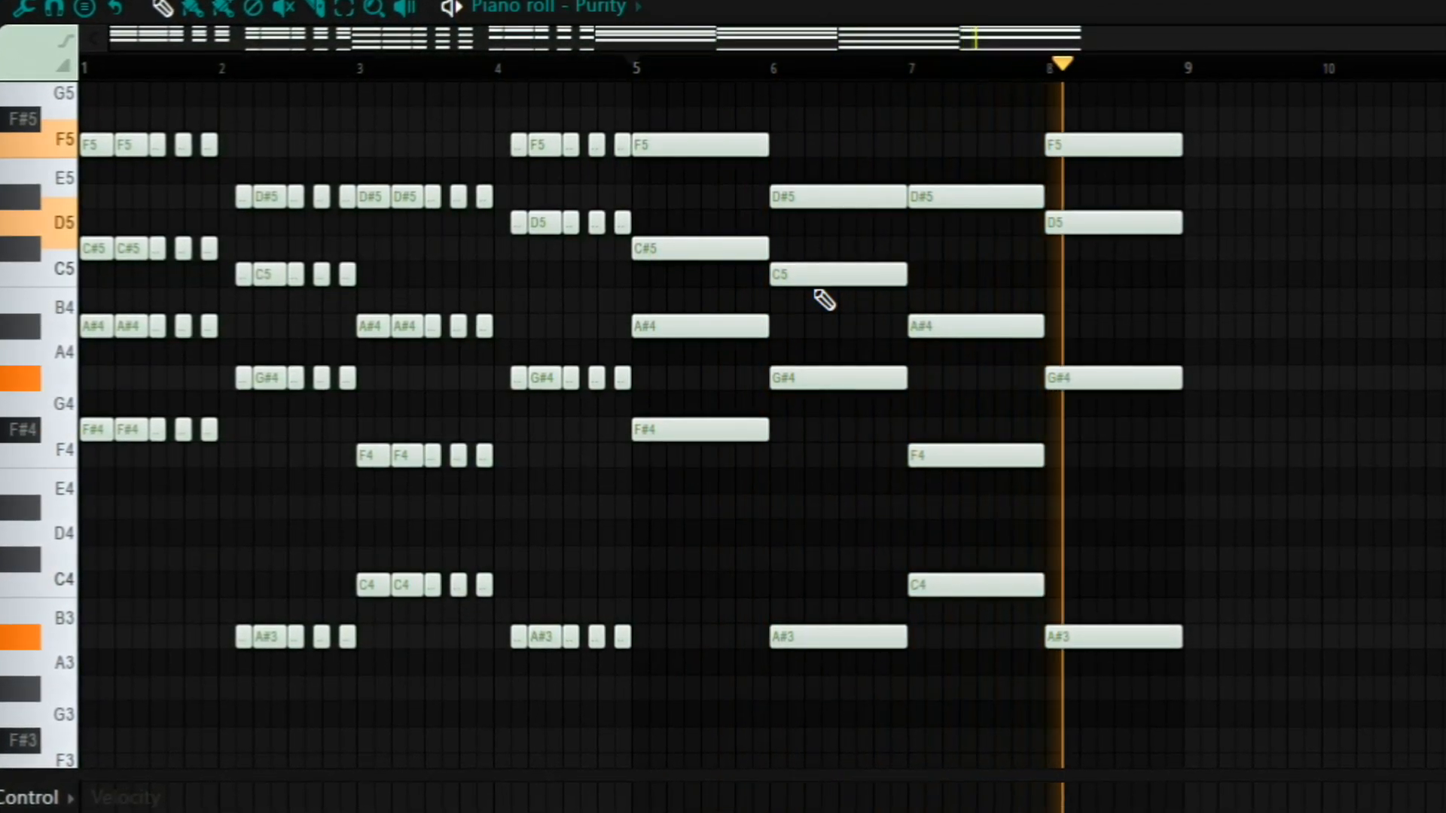
pyautogui.press('space')
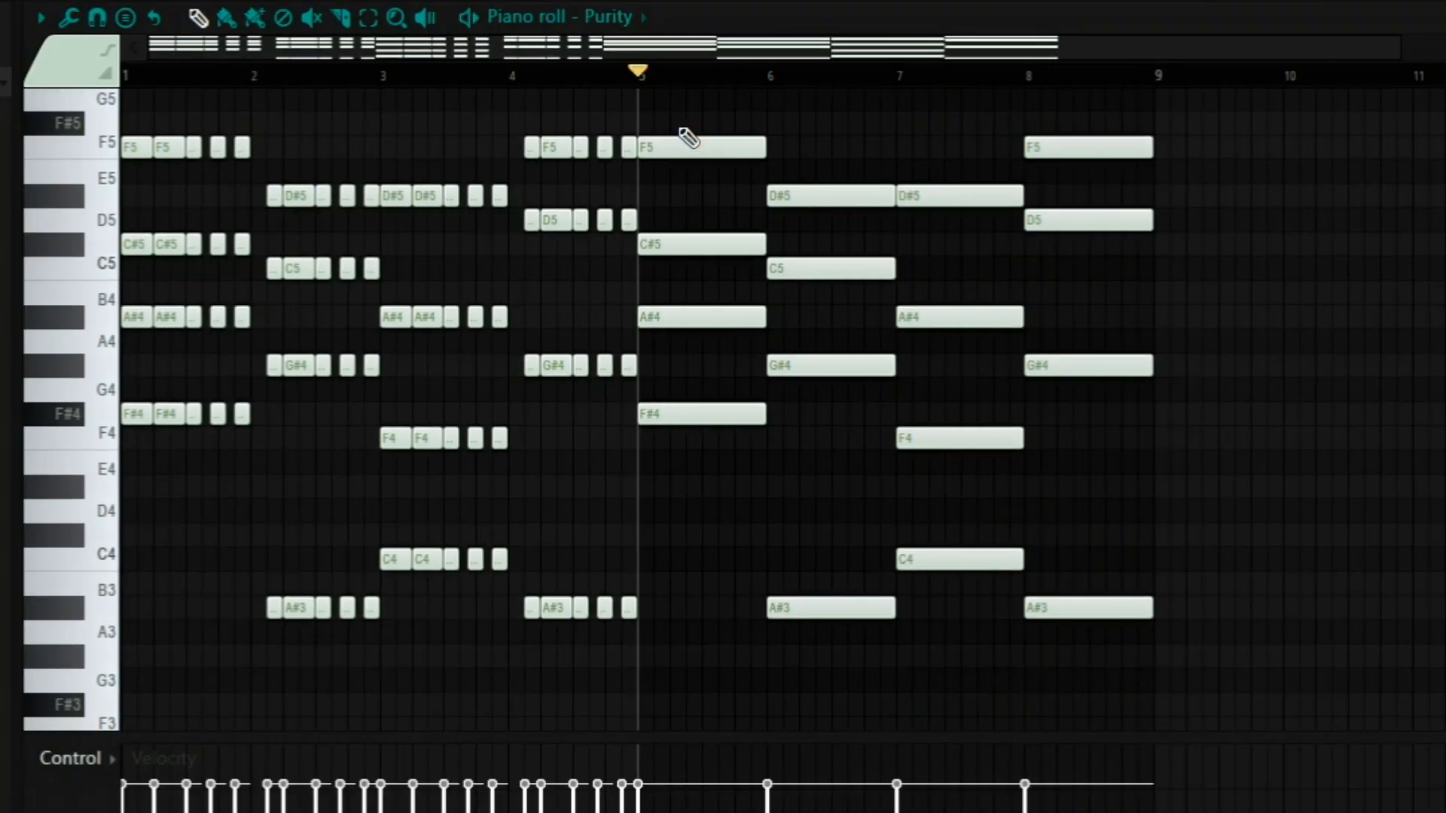
# Shorten the chords in bars 5 to 8 to a quarter bar and repeat each one in the rhythm of bar 1.
pyautogui.moveTo(645, 113); pyautogui.dragTo(1160, 677)
pyautogui.moveTo(1152, 558); pyautogui.dragTo(1055, 563)
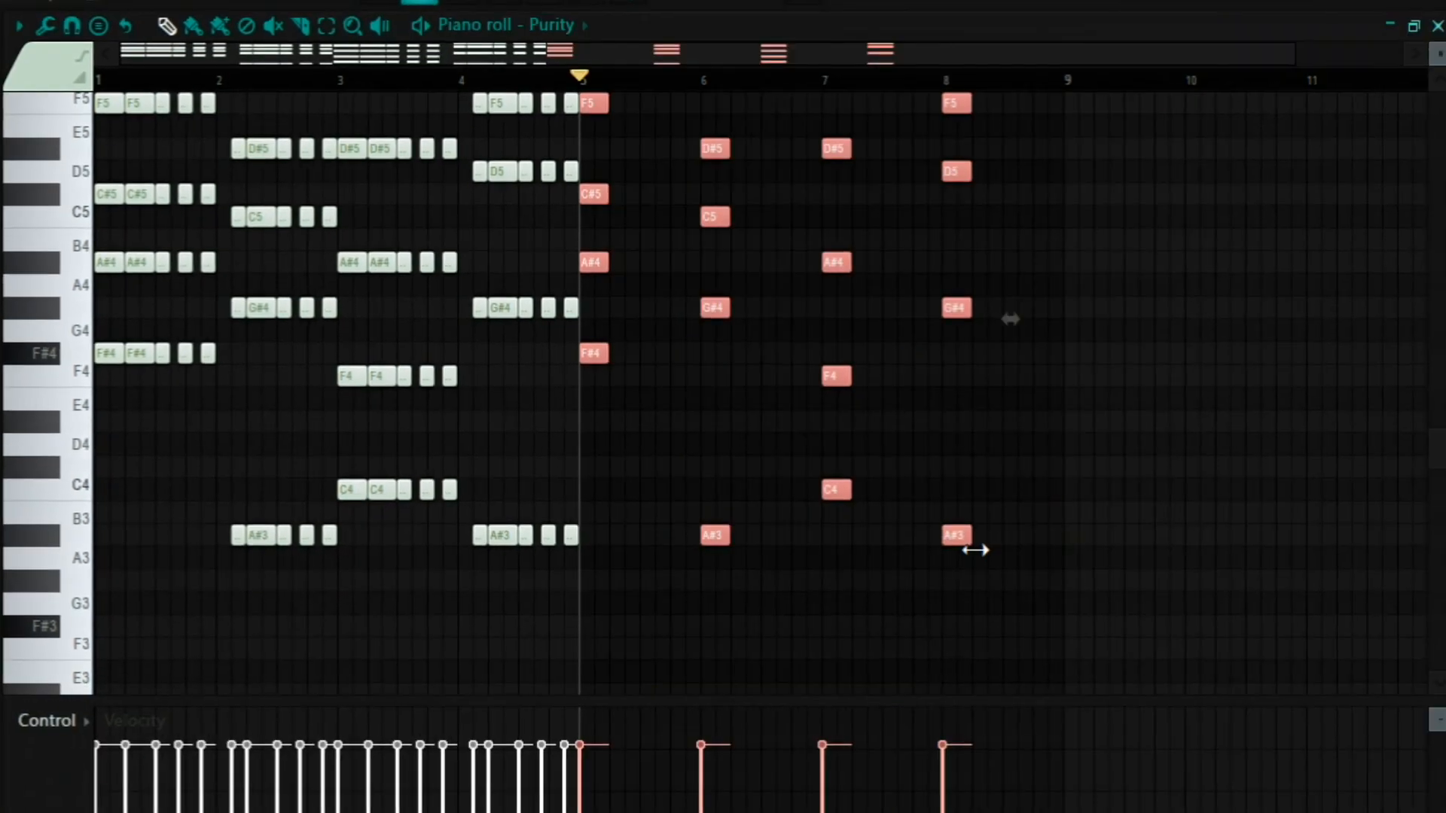
pyautogui.scroll(3, 684, 467)
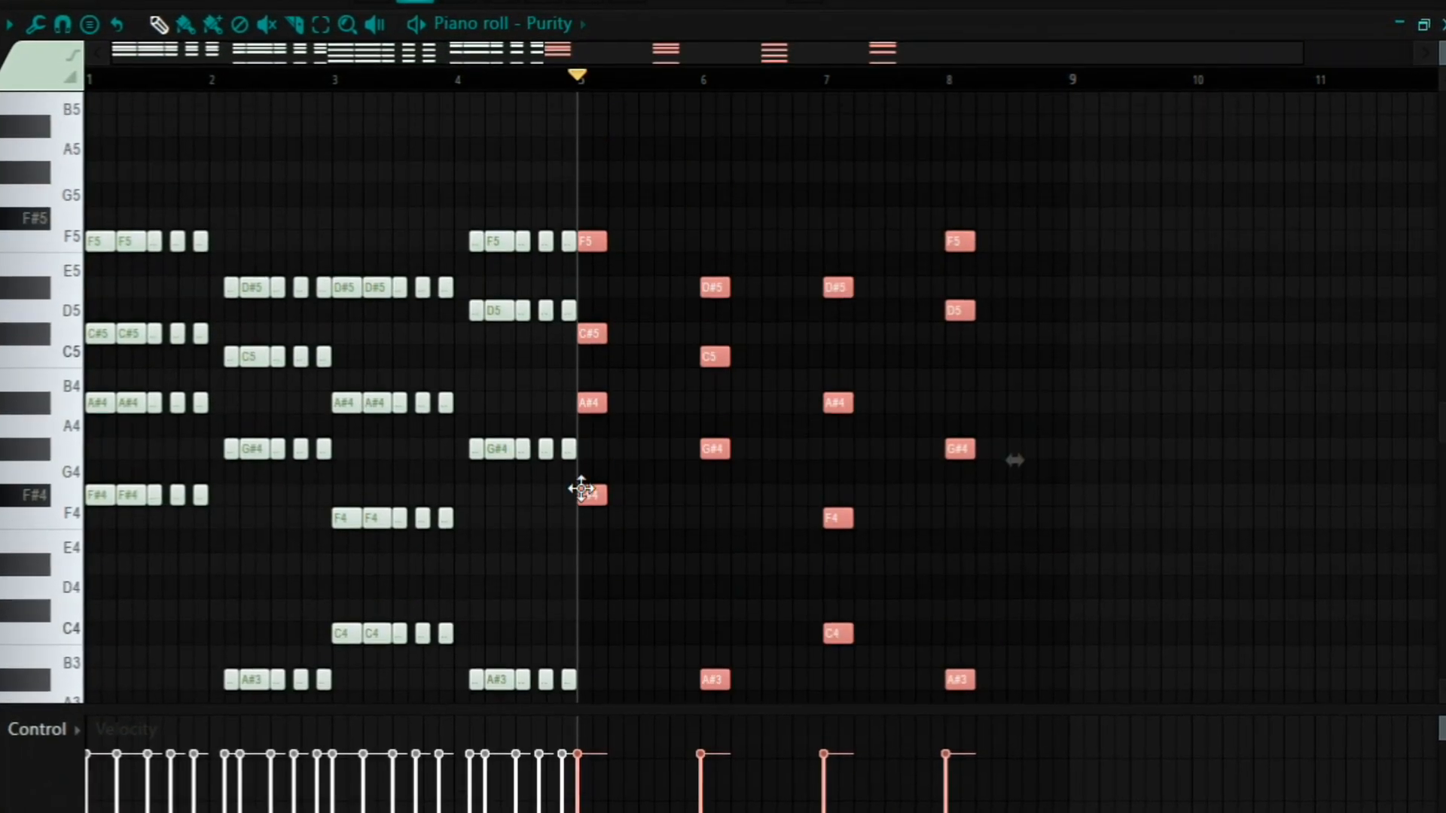
pyautogui.moveTo(580, 488); pyautogui.dragTo(787, 526)
pyautogui.scroll(3, 652, 523)
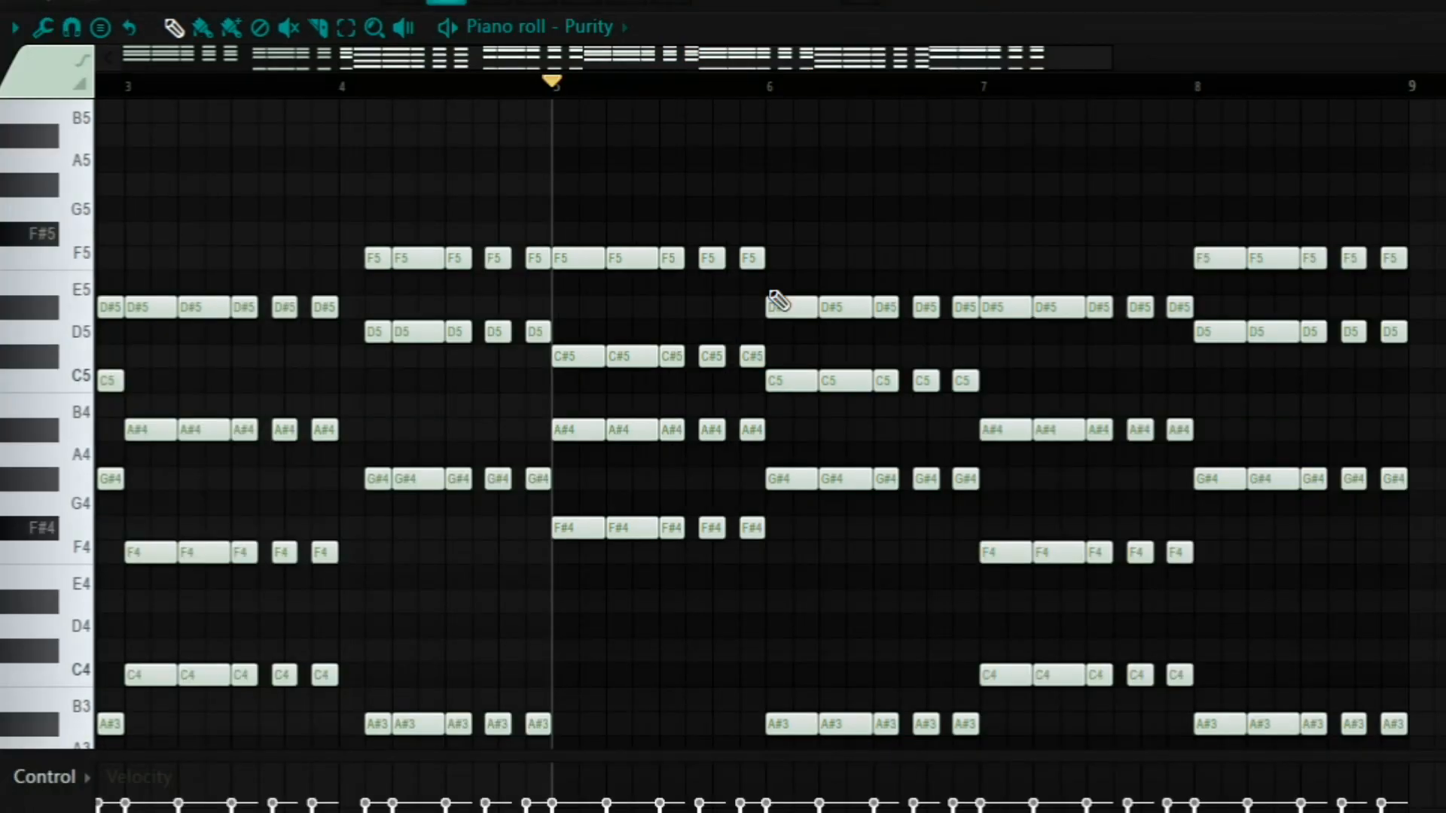
# Shorten the first chord stab of bar 6 from its start so it comes in an eighth of a bar after the downbeat.
pyautogui.moveTo(770, 272); pyautogui.dragTo(798, 727)
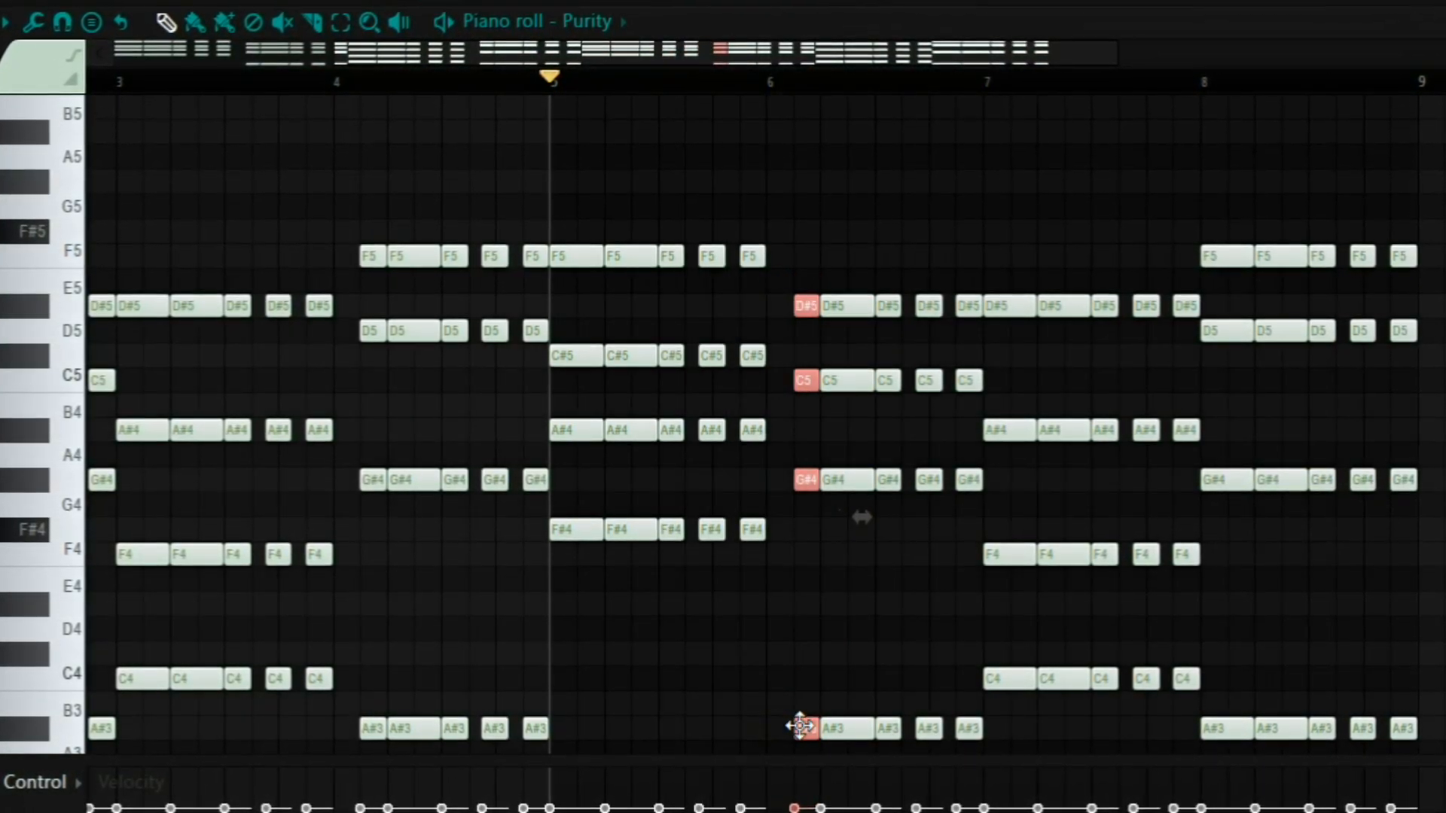
pyautogui.scroll(-3, 817, 609)
pyautogui.scroll(-3, 652, 530)
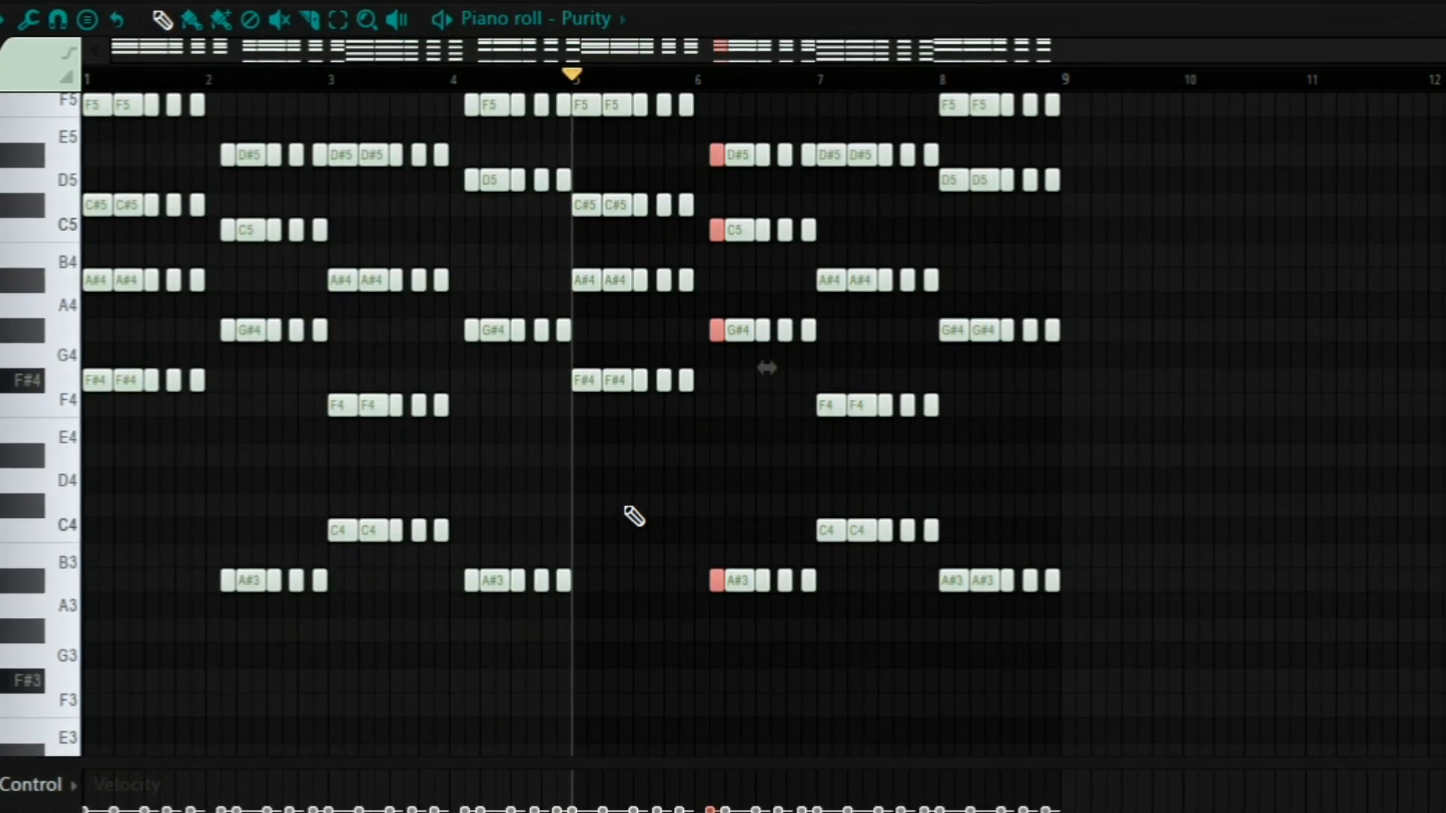
# Play back the rhythmic chords in bars 5 to 8, reopening the Purity piano roll from the channel rack.
pyautogui.press('space')
pyautogui.press('Escape')
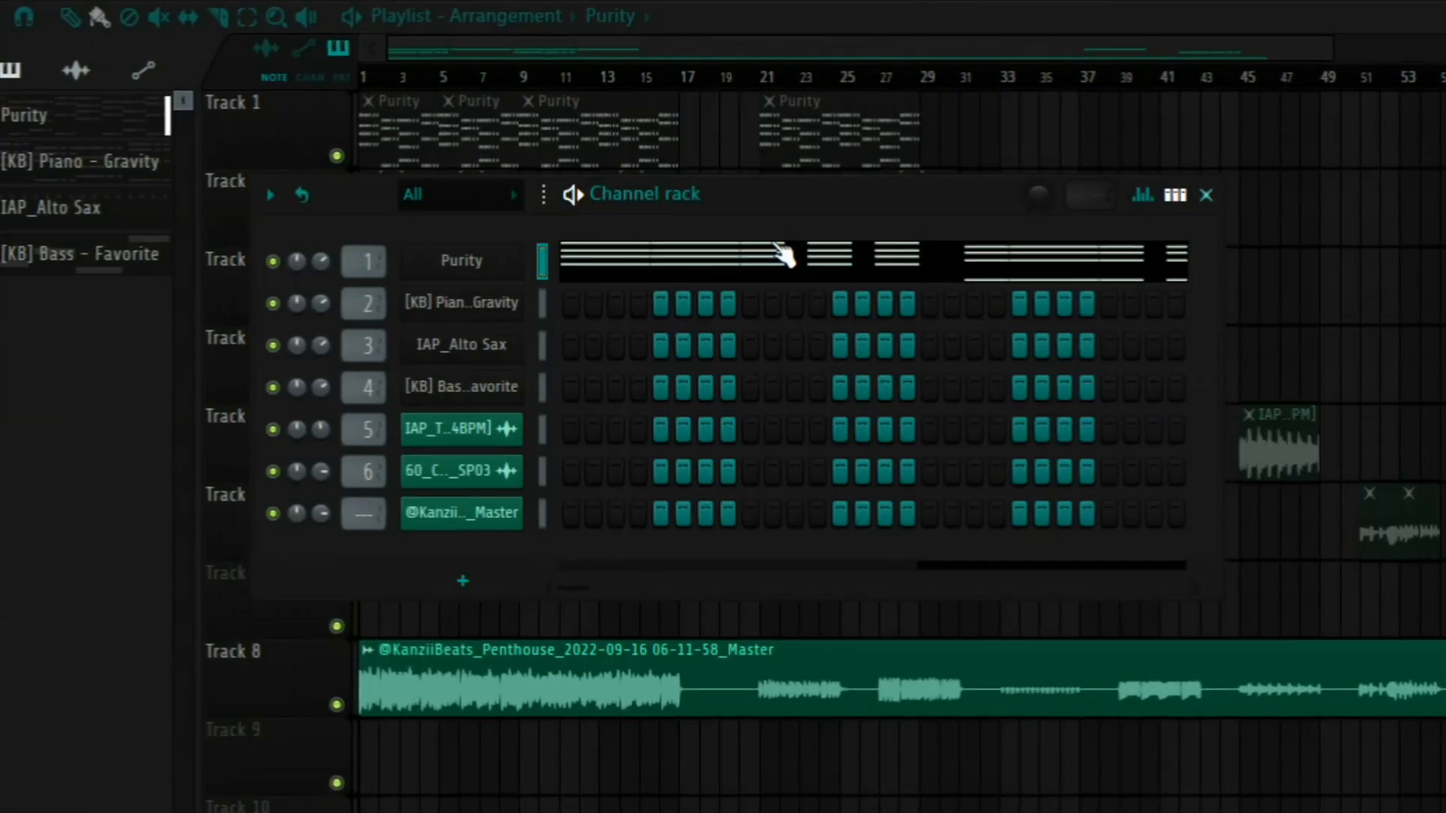
pyautogui.click(756, 264)
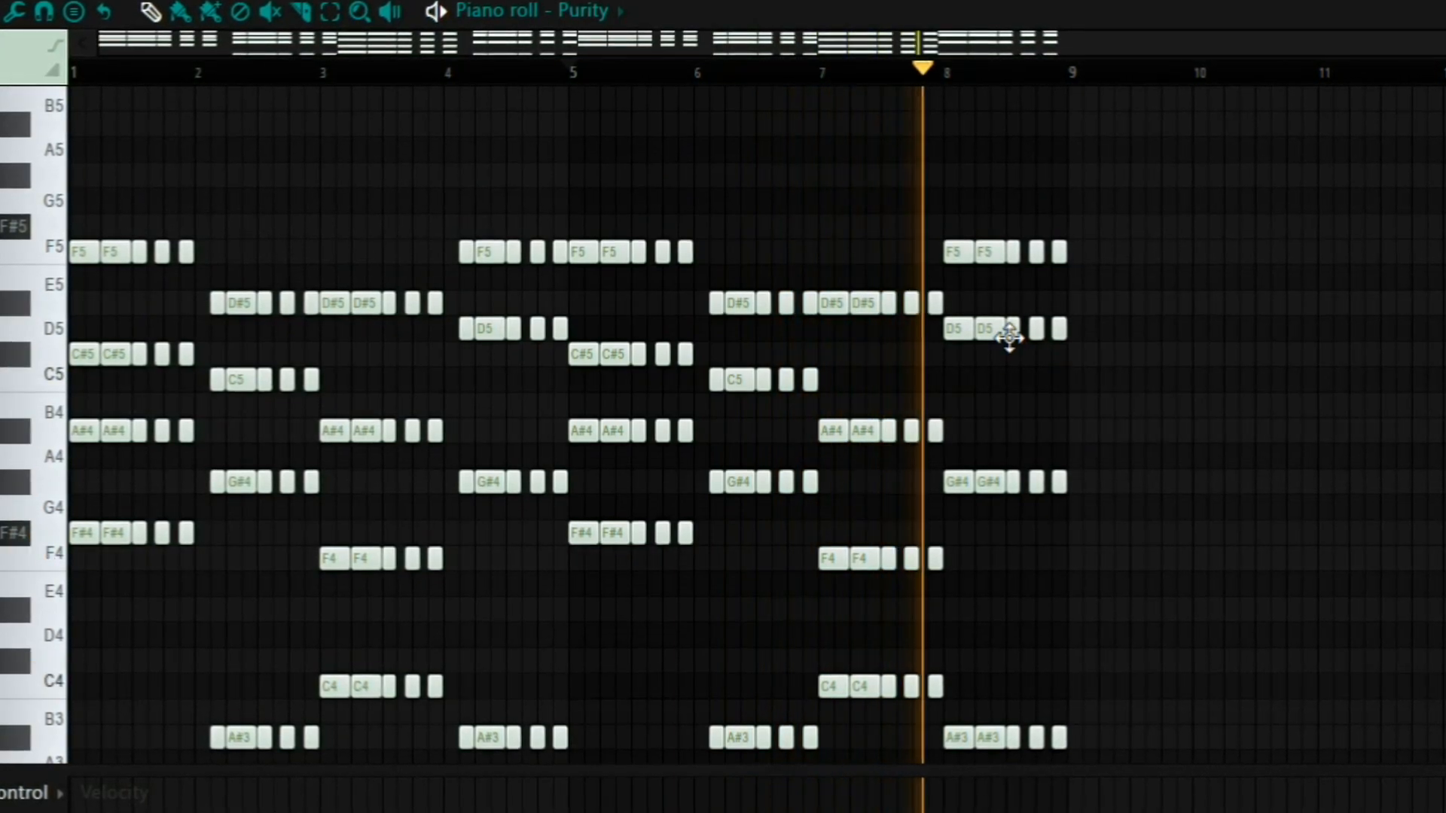
pyautogui.press('space')
# Select the opening chord stab of bar 8 and adjust its timing.
pyautogui.scroll(2, 1005, 341)
pyautogui.moveTo(907, 222); pyautogui.dragTo(941, 768)
pyautogui.moveTo(946, 497); pyautogui.dragTo(901, 504)
# Check the root note and scale options of the Purity piano roll's scale highlighting without changing them.
pyautogui.scroll(5, 940, 528)
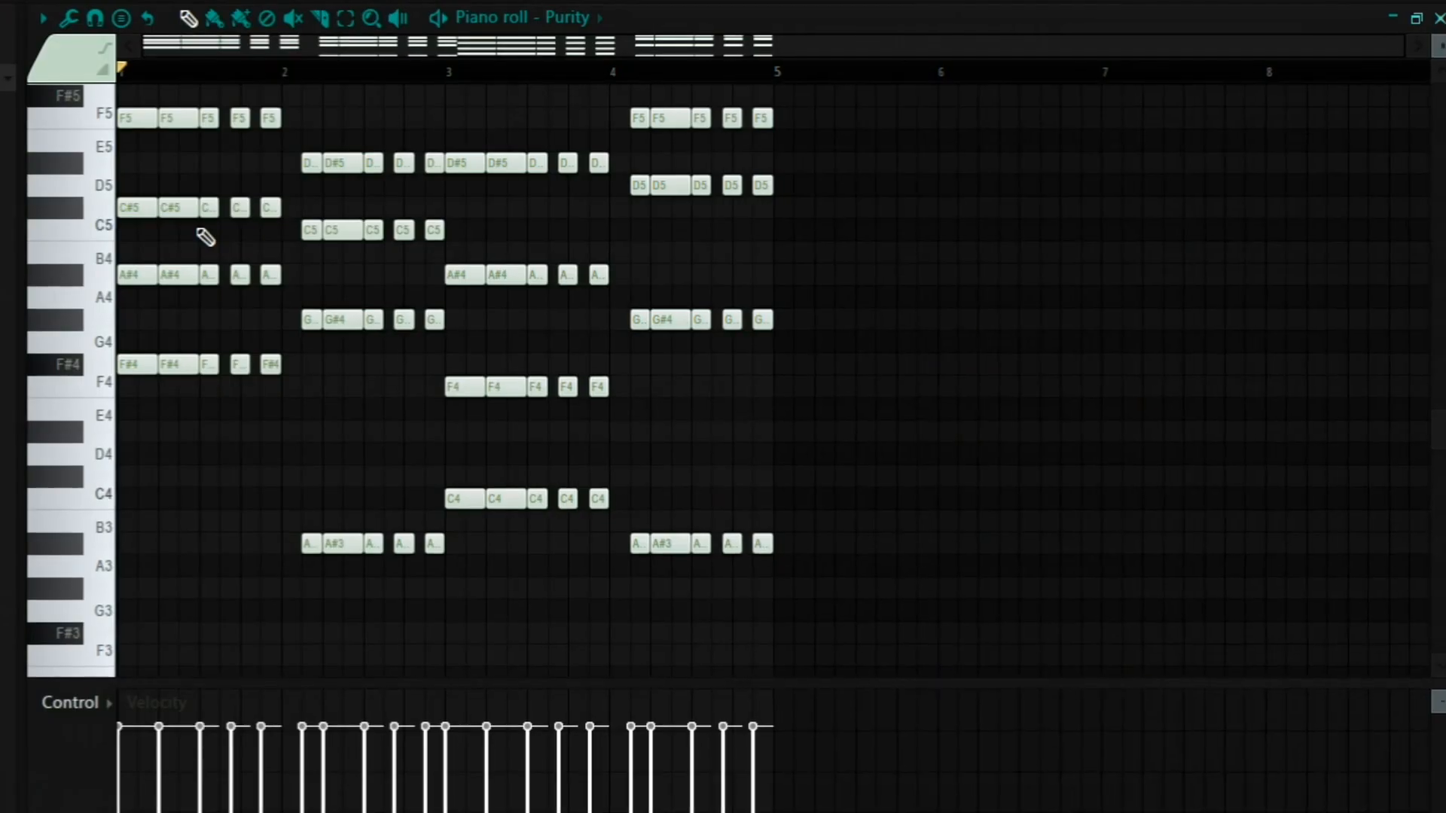
pyautogui.scroll(1, 222, 354)
pyautogui.click(44, 19)
pyautogui.moveTo(105, 155)
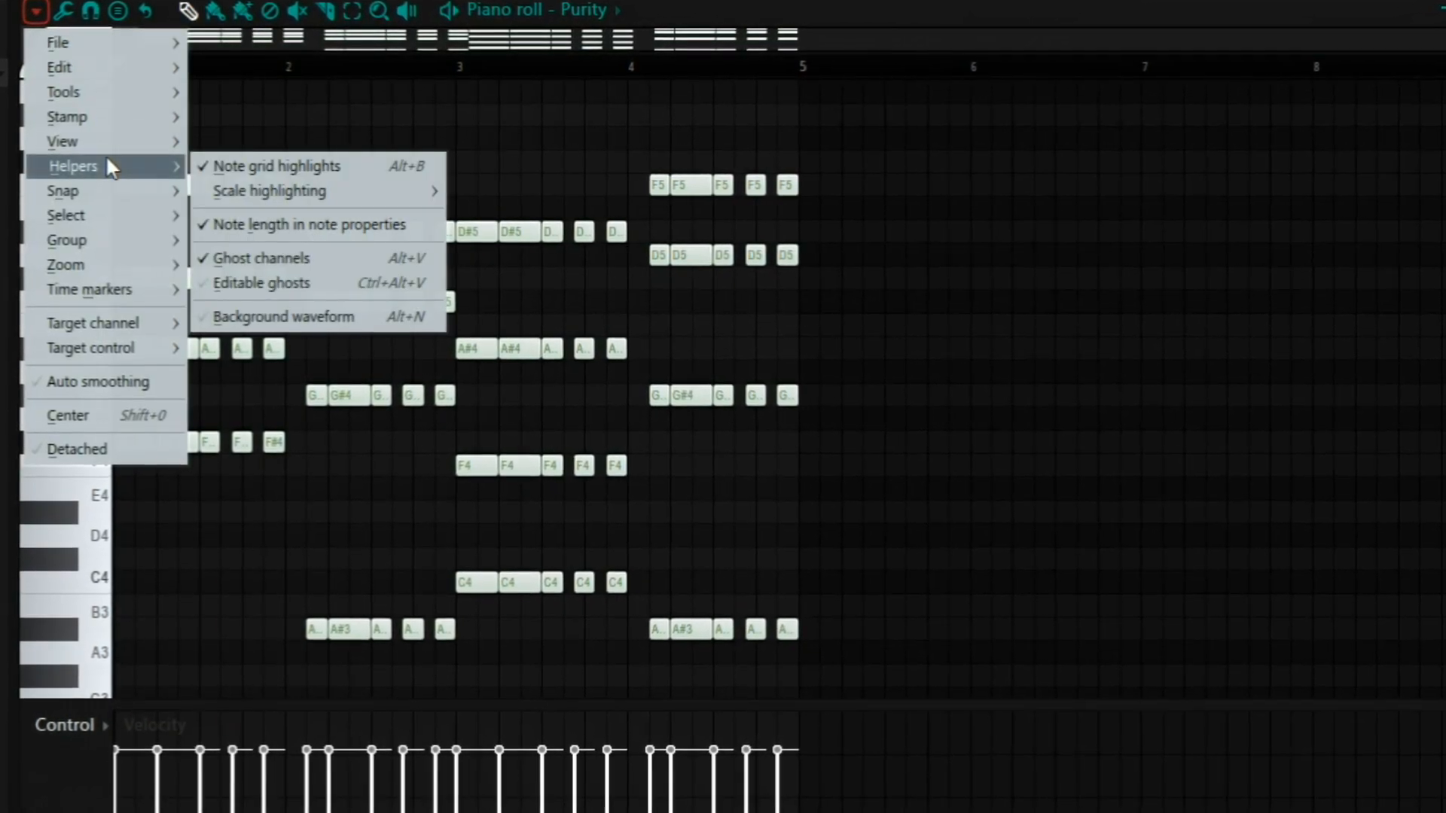
pyautogui.moveTo(343, 191)
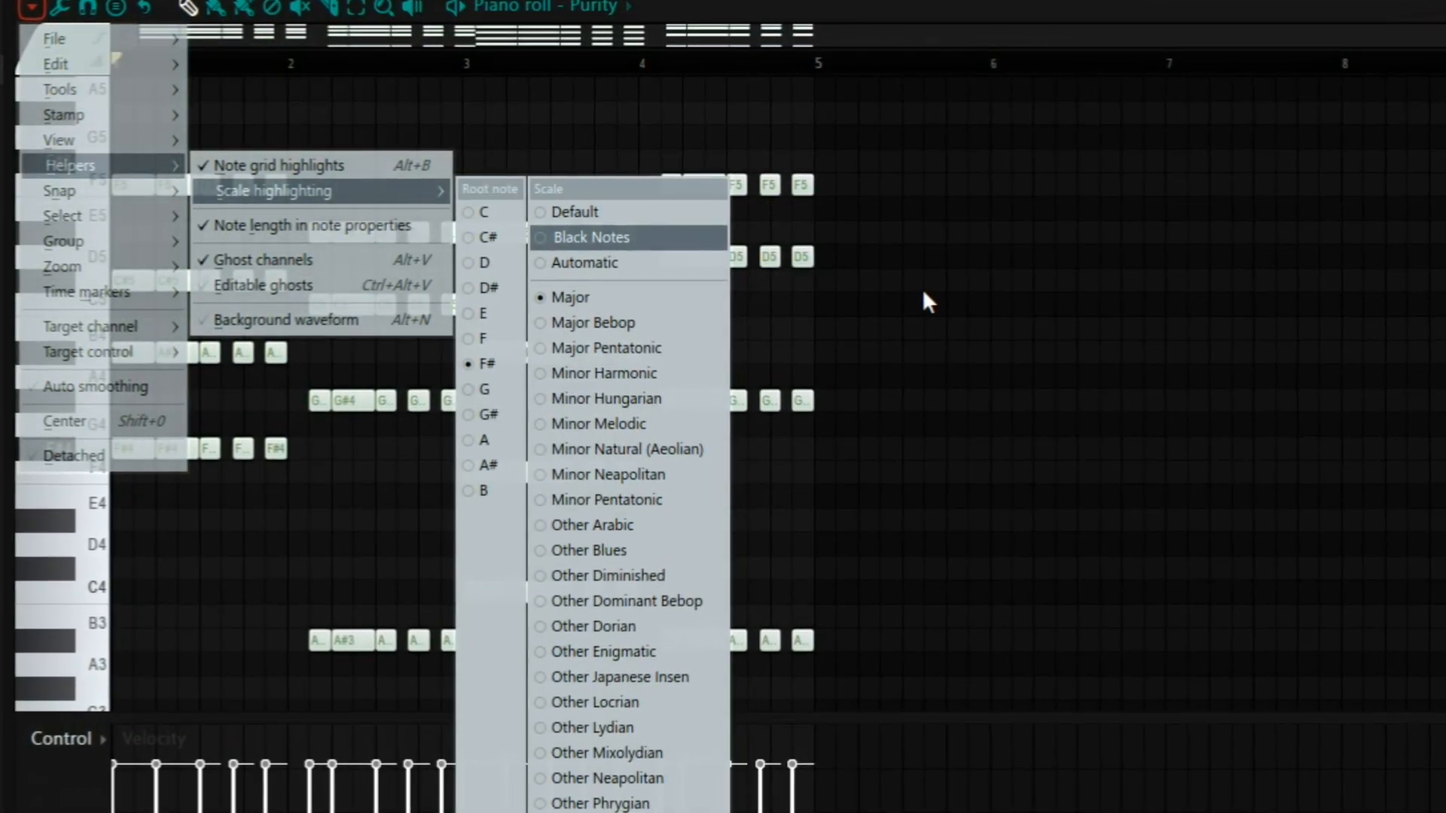
pyautogui.click(941, 347)
pyautogui.scroll(-1, 286, 403)
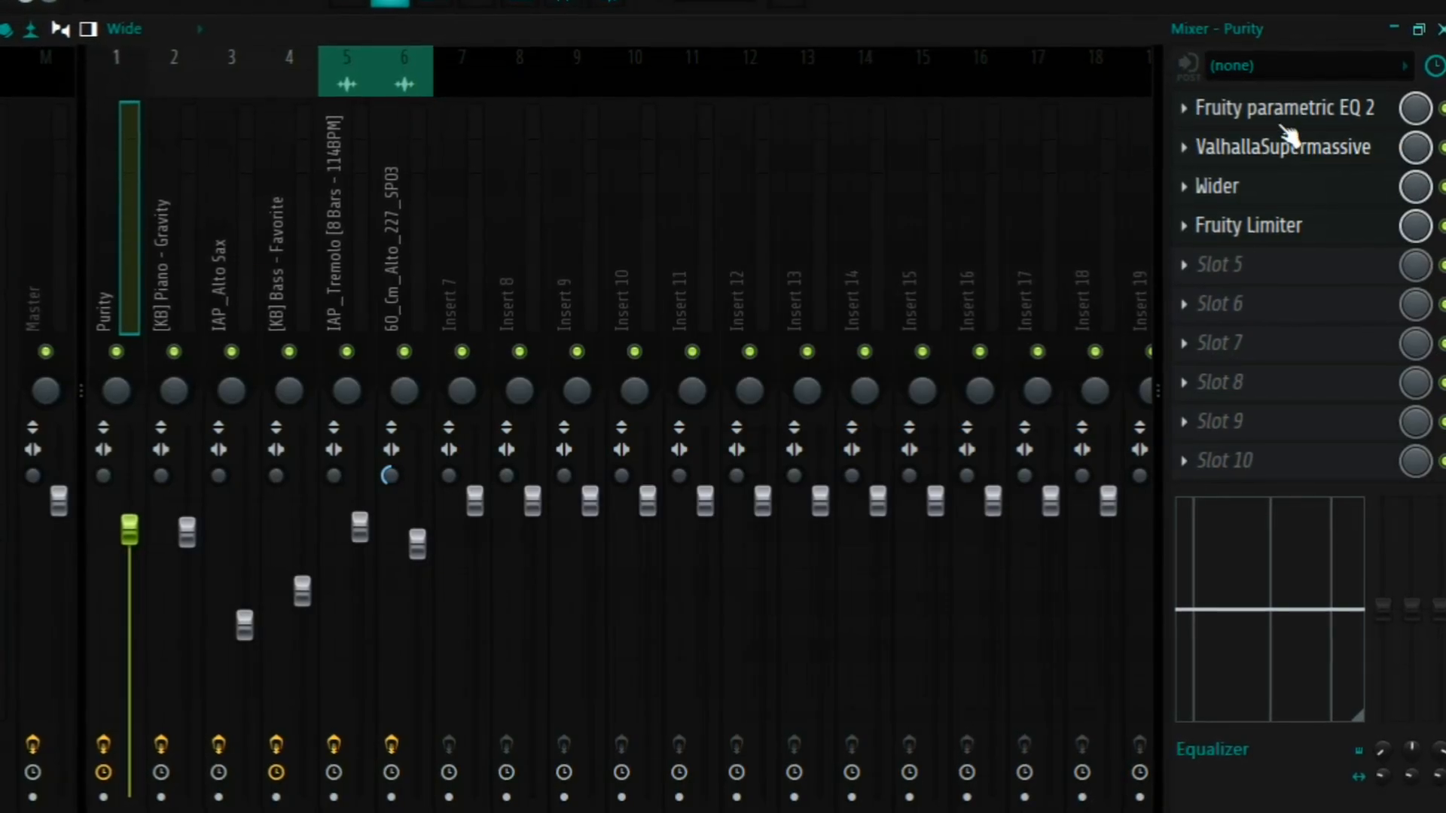
# Inspect Fruity parametric EQ 2 on the Purity mixer track and locate ValhallaSupermassive's Chorus Slap among its MOD chorus presets.
pyautogui.click(1283, 113)
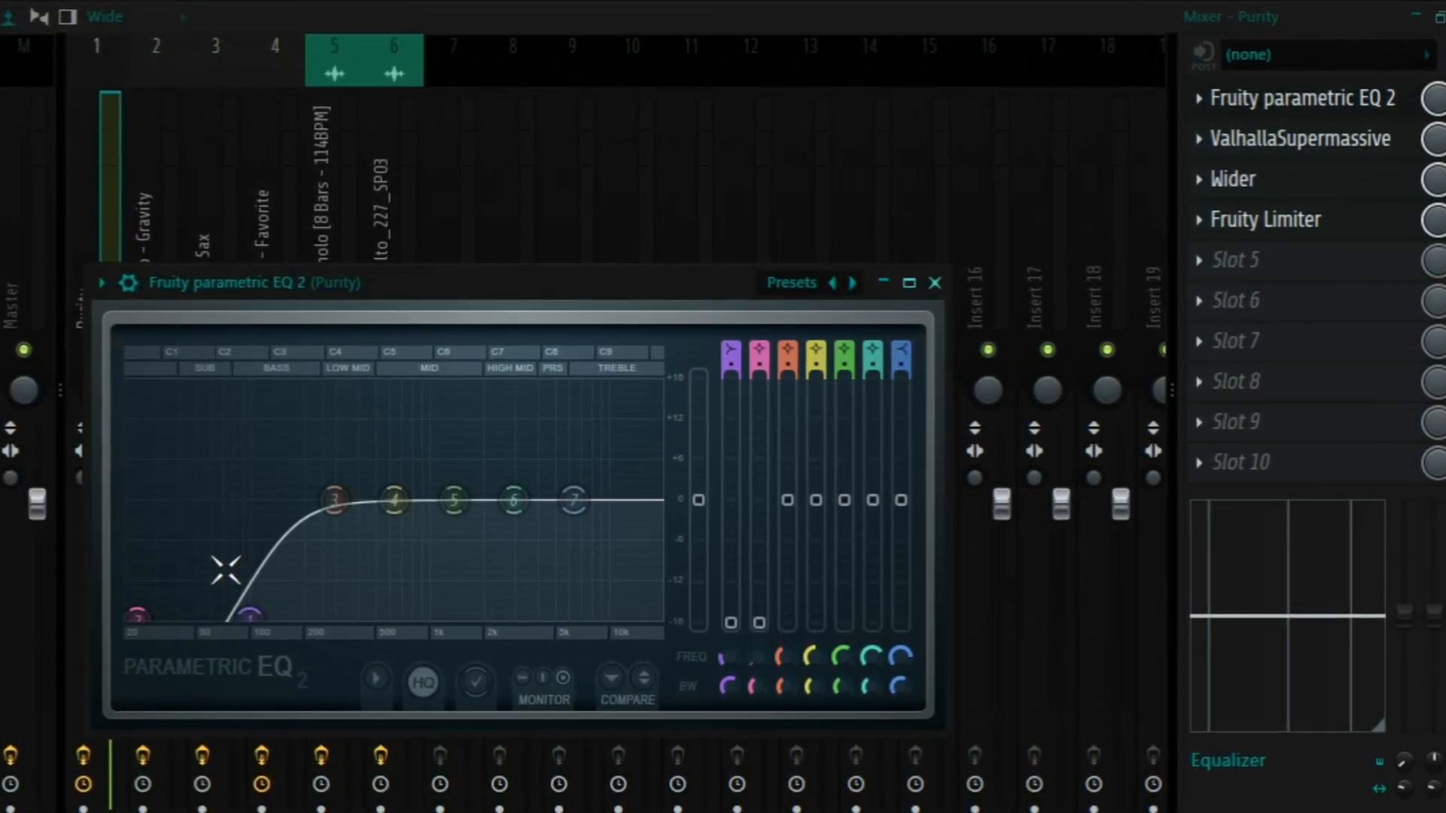
pyautogui.click(1283, 139)
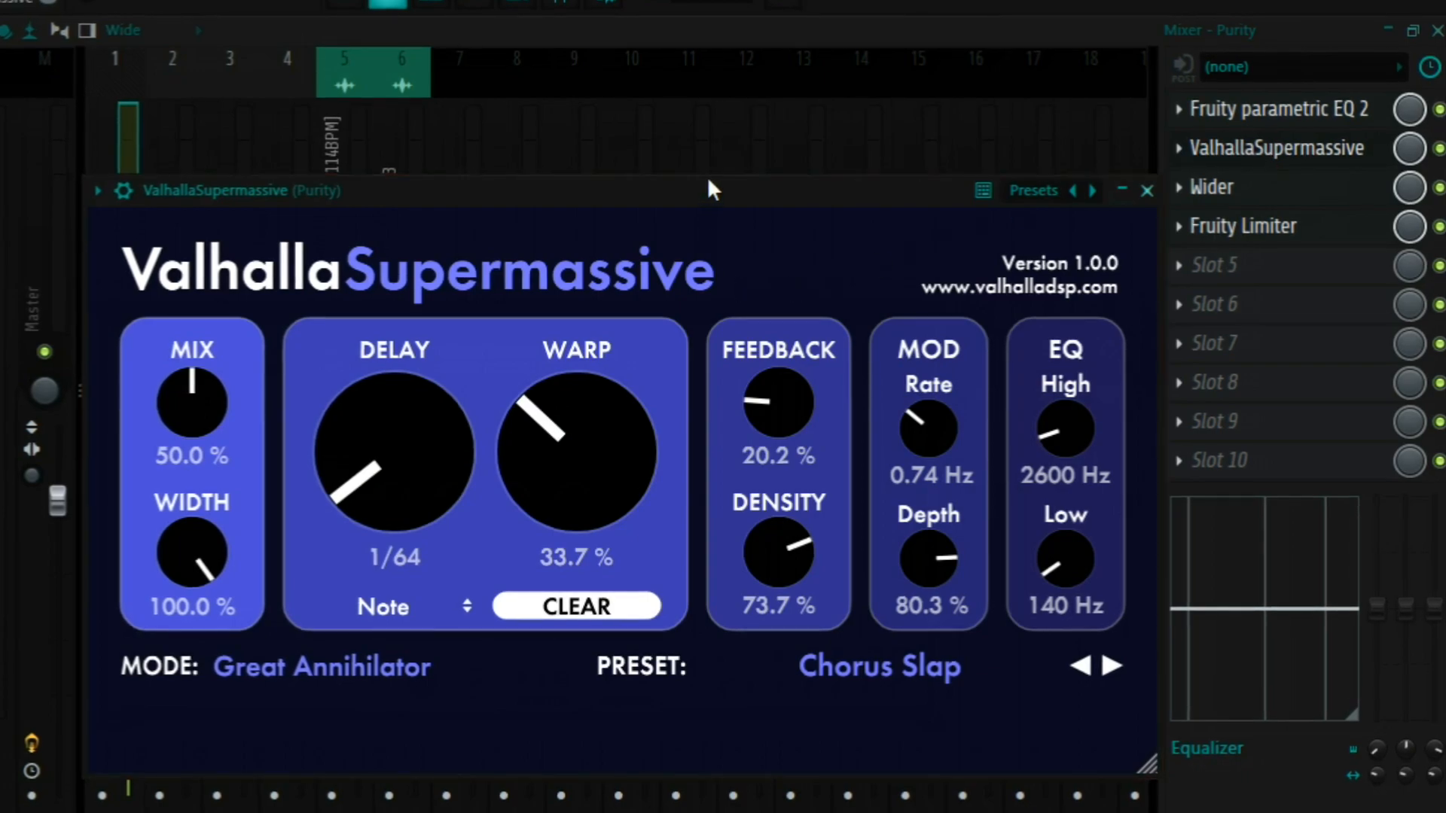
pyautogui.click(849, 676)
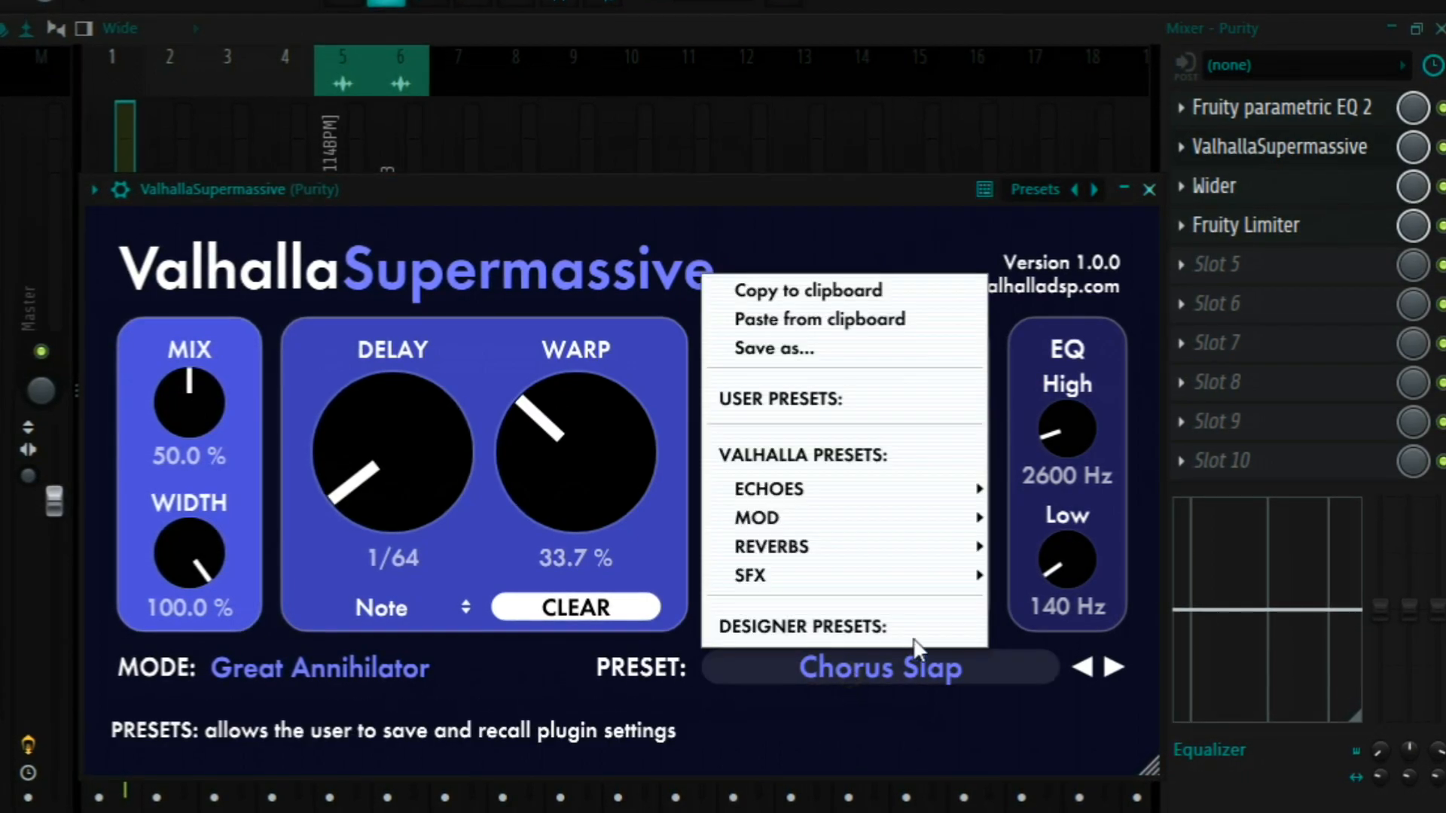
pyautogui.moveTo(806, 519)
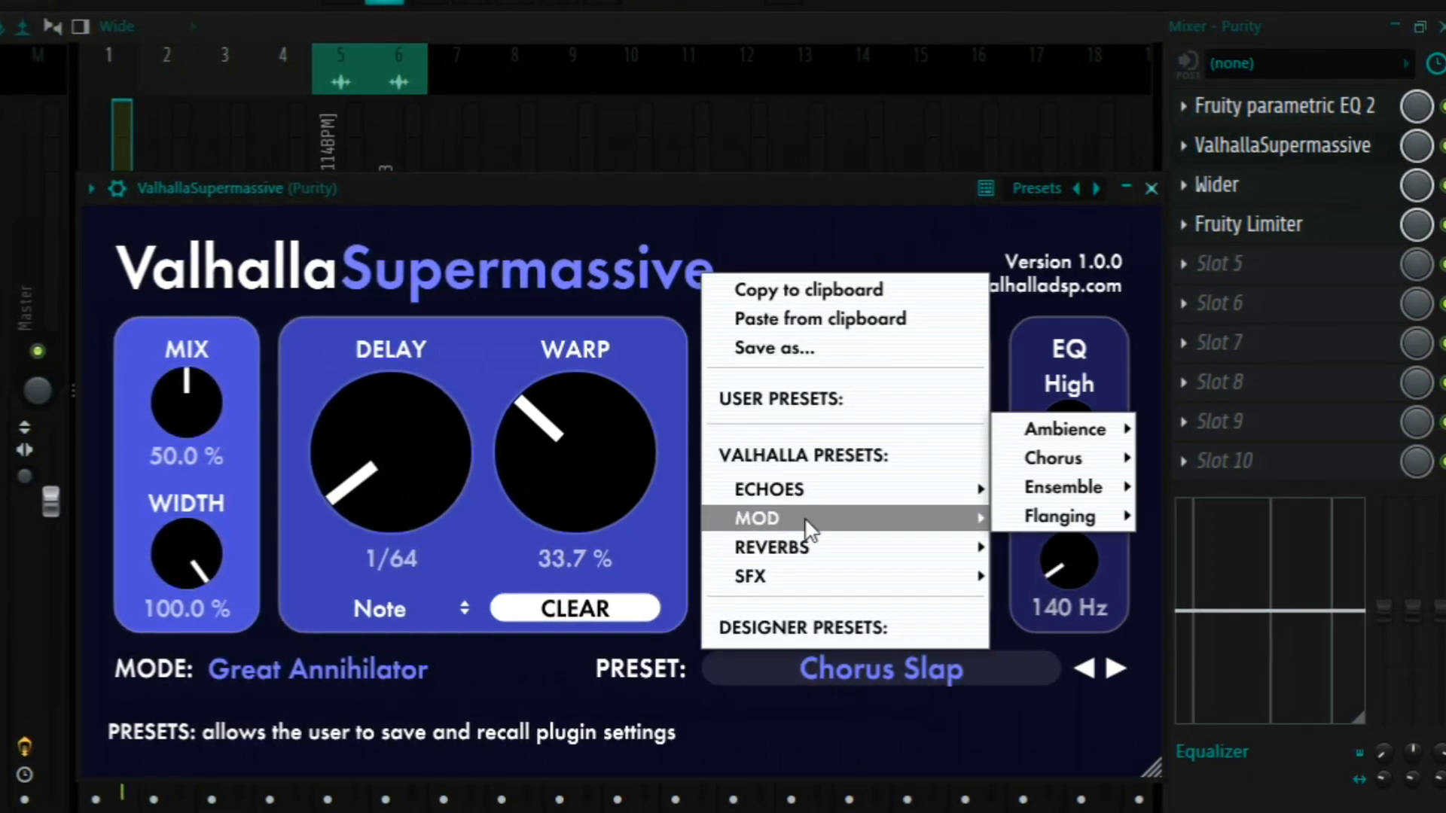
pyautogui.moveTo(1001, 456)
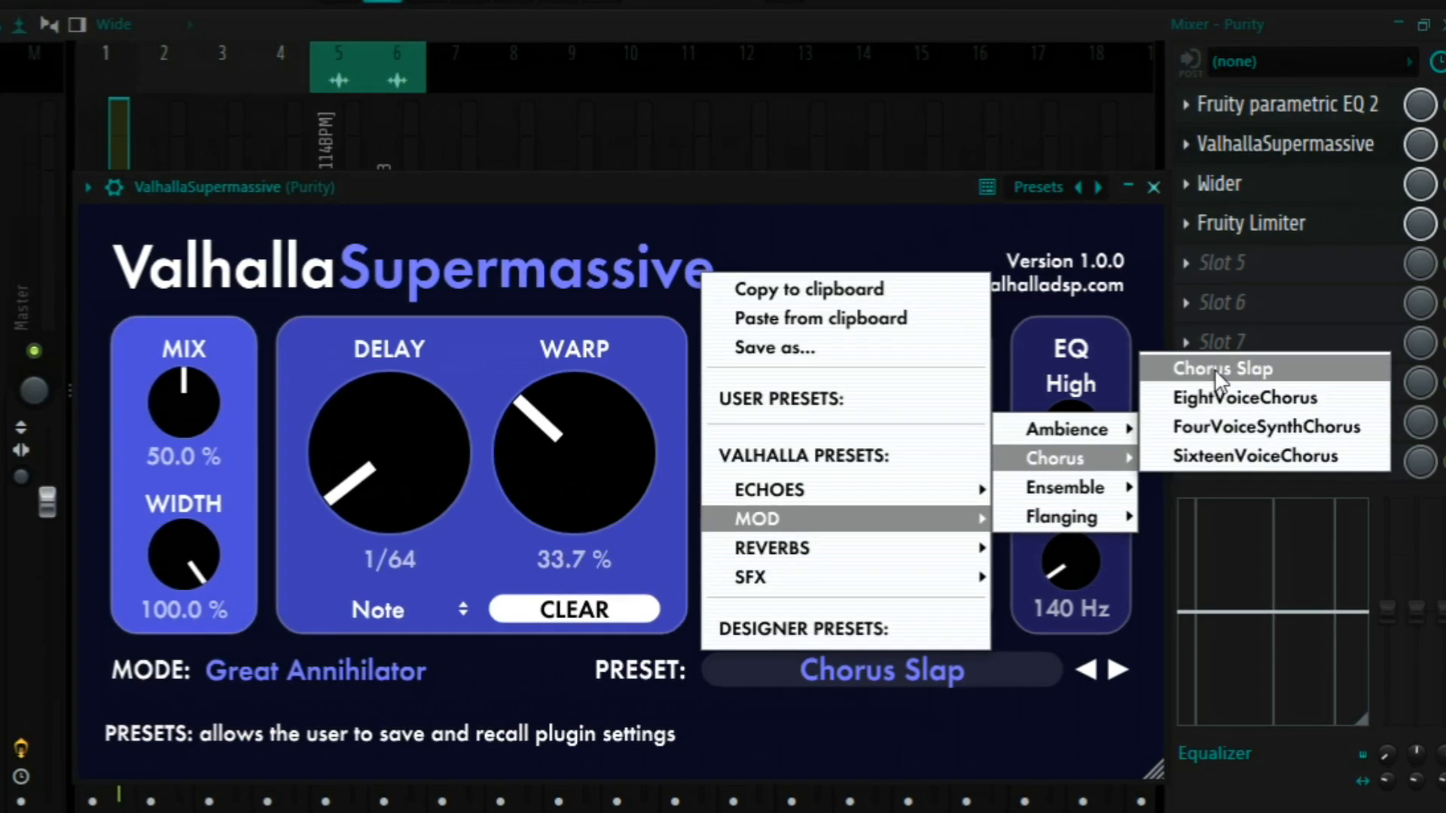
pyautogui.click(1153, 188)
# Review the Wider and Fruity Limiter settings on the Purity mixer track.
pyautogui.click(1246, 184)
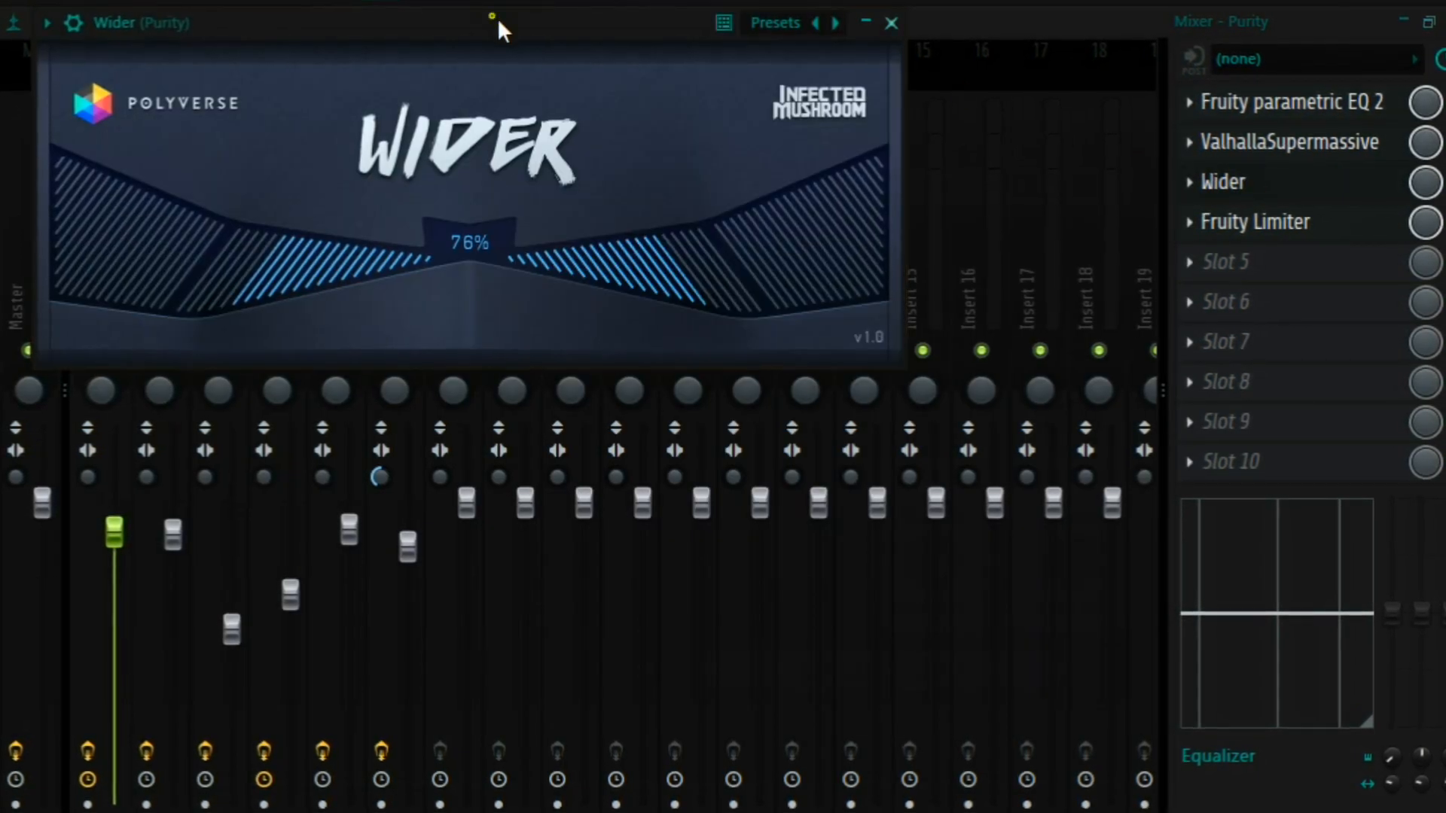
pyautogui.moveTo(499, 23); pyautogui.dragTo(639, 213)
pyautogui.click(672, 387)
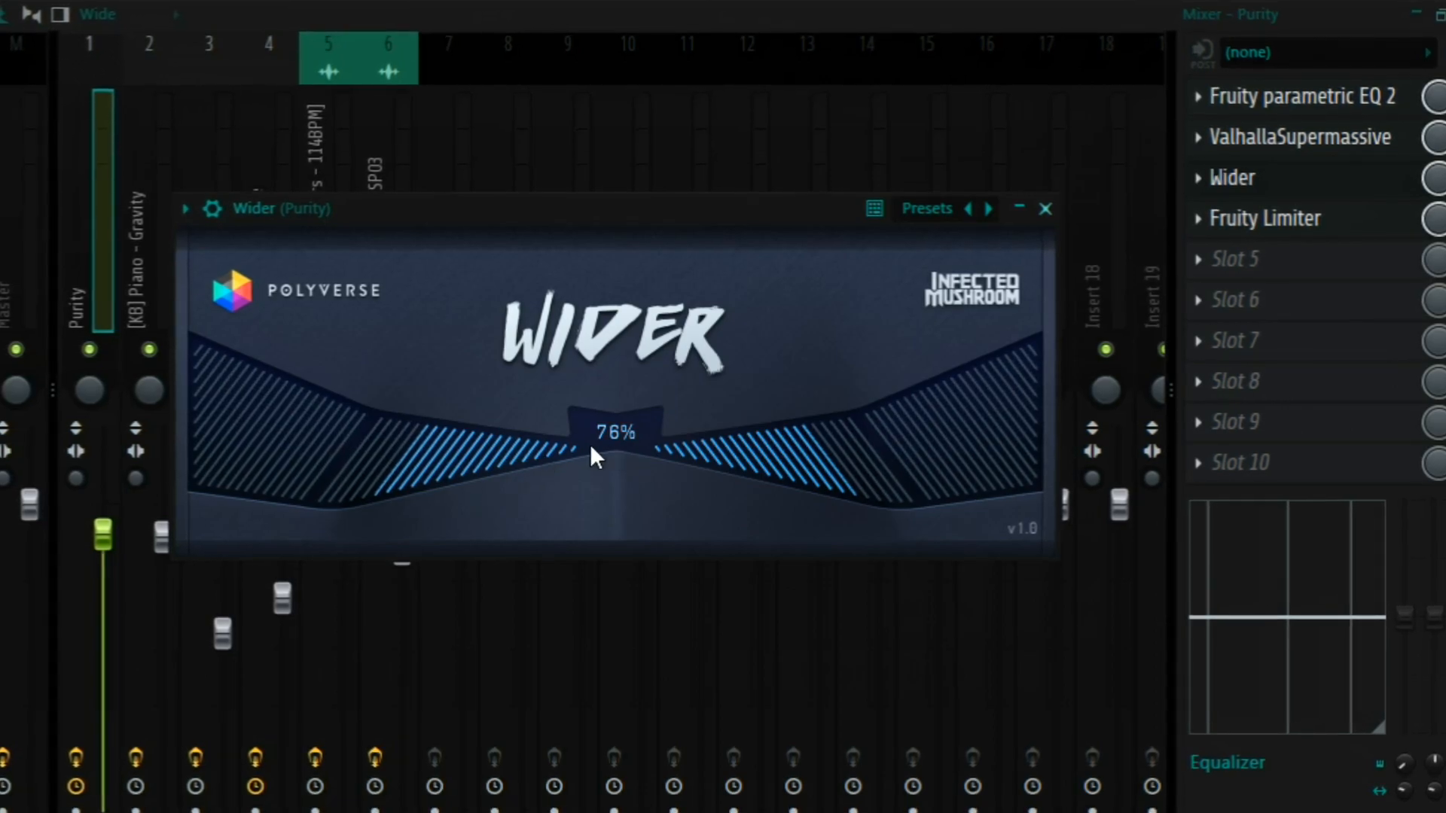
pyautogui.click(1276, 184)
pyautogui.click(1250, 217)
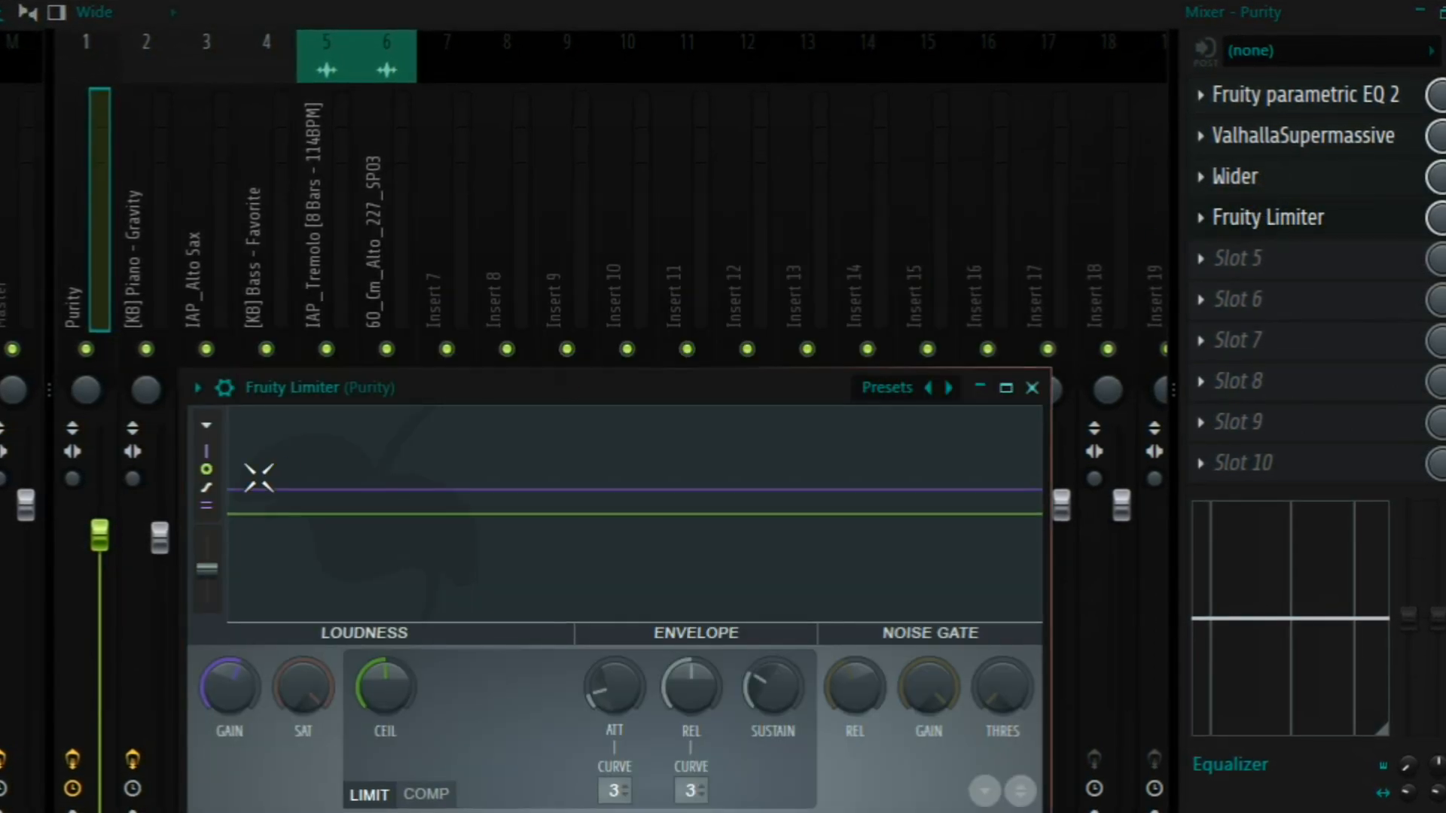
pyautogui.moveTo(479, 377); pyautogui.dragTo(479, 316)
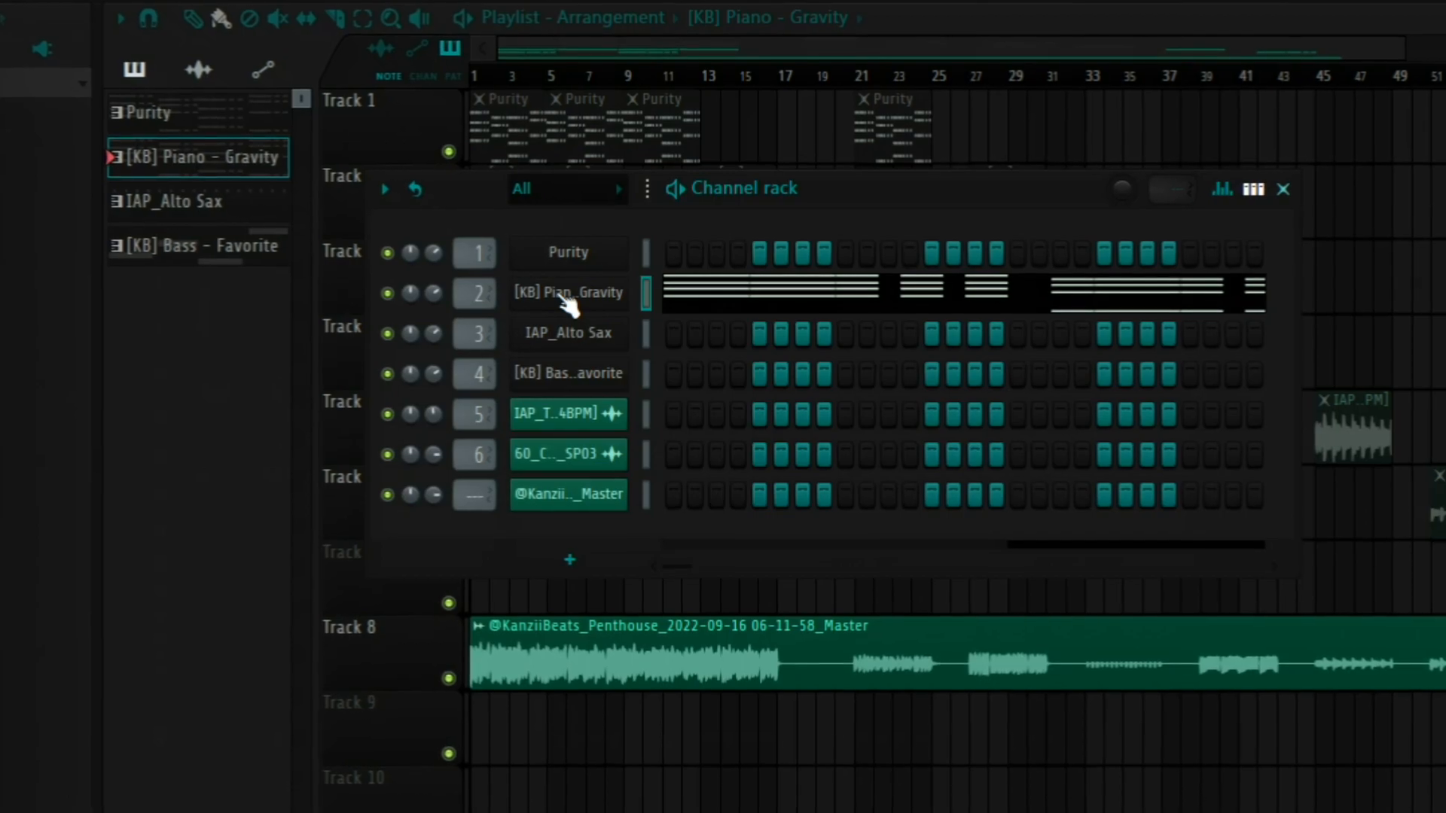
# Inspect the [KB] Piano - Gravity sample settings, then open that channel's piano roll and play its chords.
pyautogui.click(564, 297)
pyautogui.moveTo(554, 178); pyautogui.dragTo(635, 174)
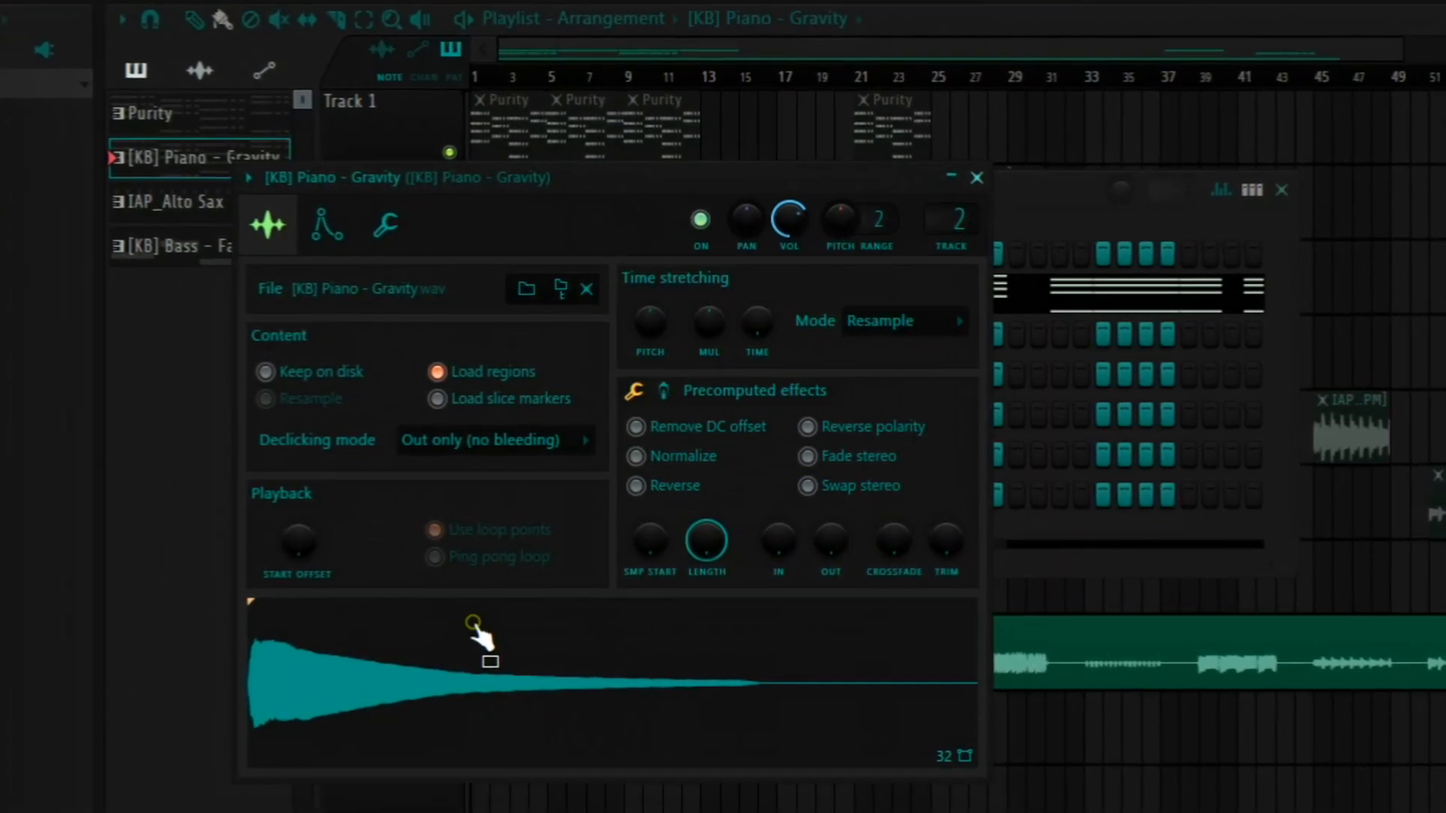
pyautogui.click(1055, 201)
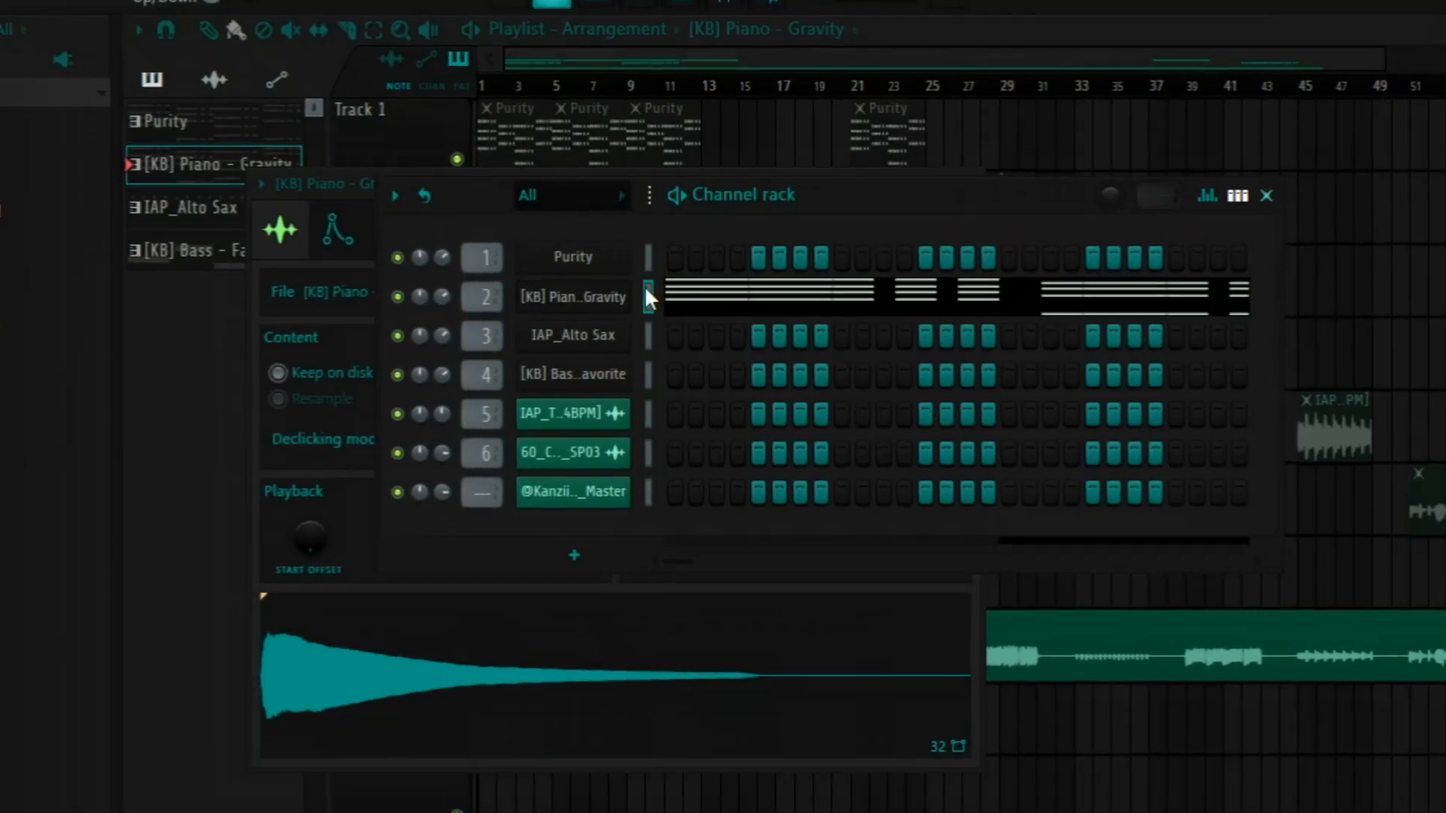
pyautogui.click(680, 301)
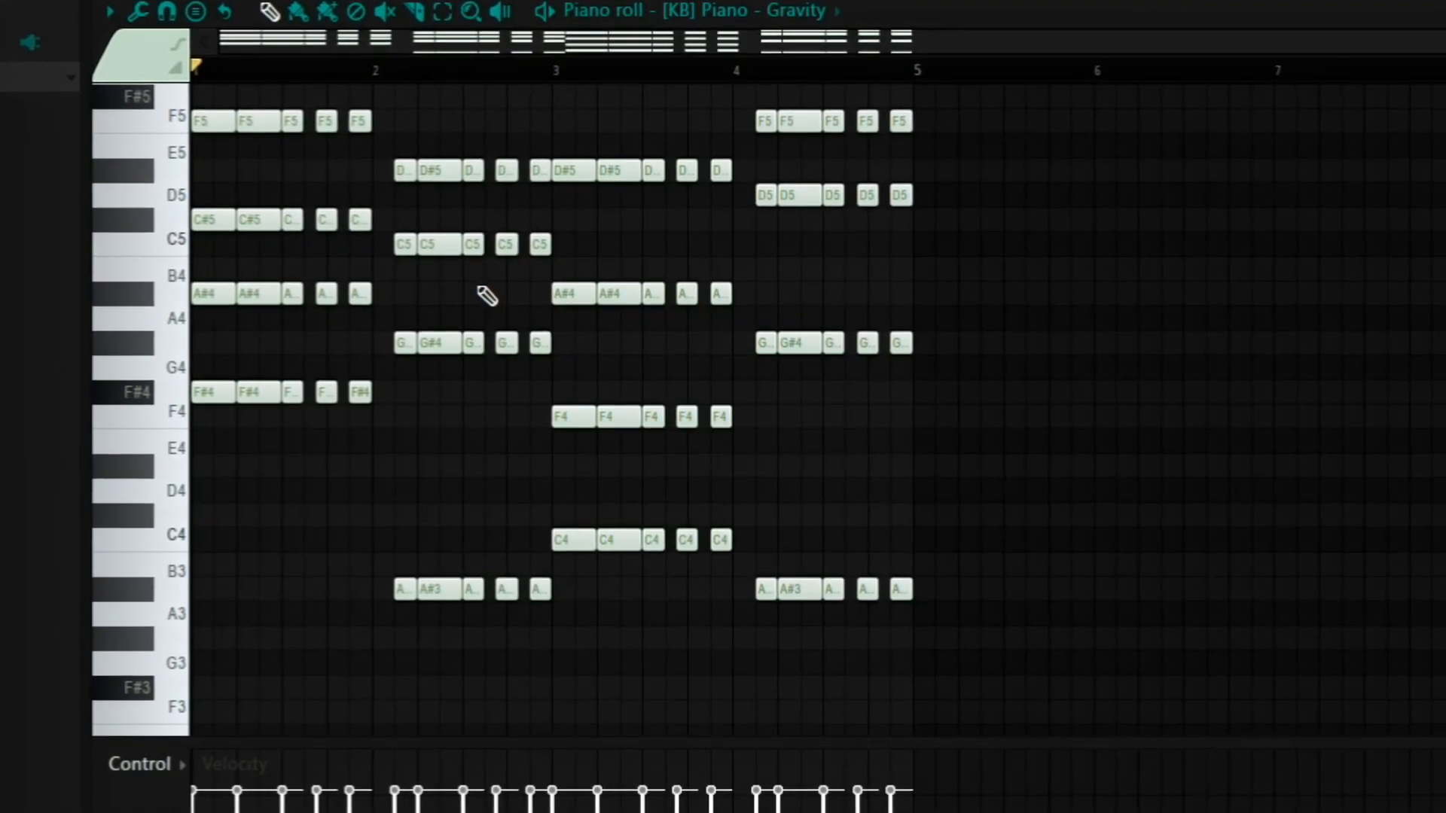
pyautogui.press('space')
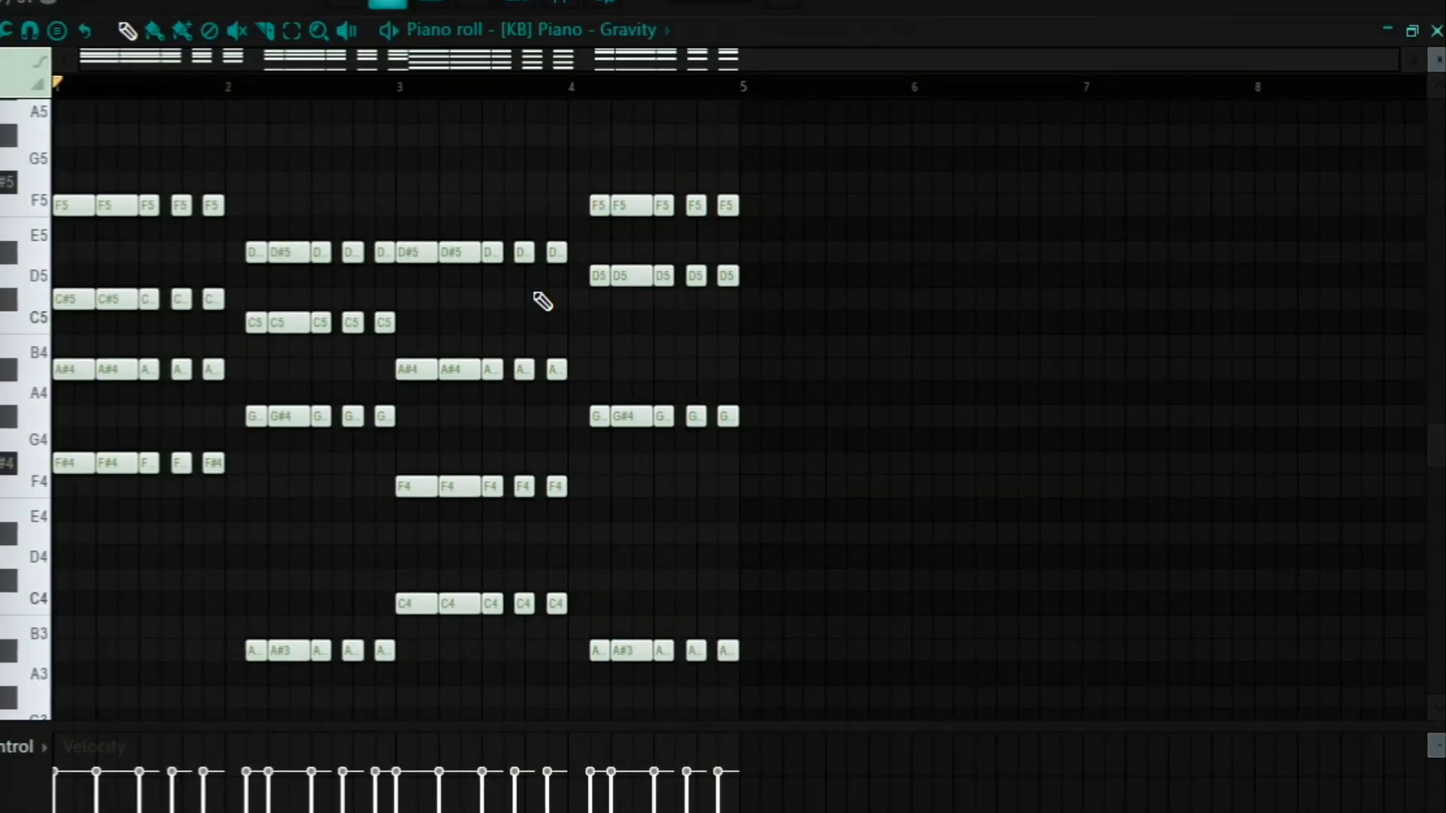
# Examine the low-cut band of Fruity parametric EQ 2 on the [KB] Piano - Gravity mixer track.
pyautogui.click(644, 2)
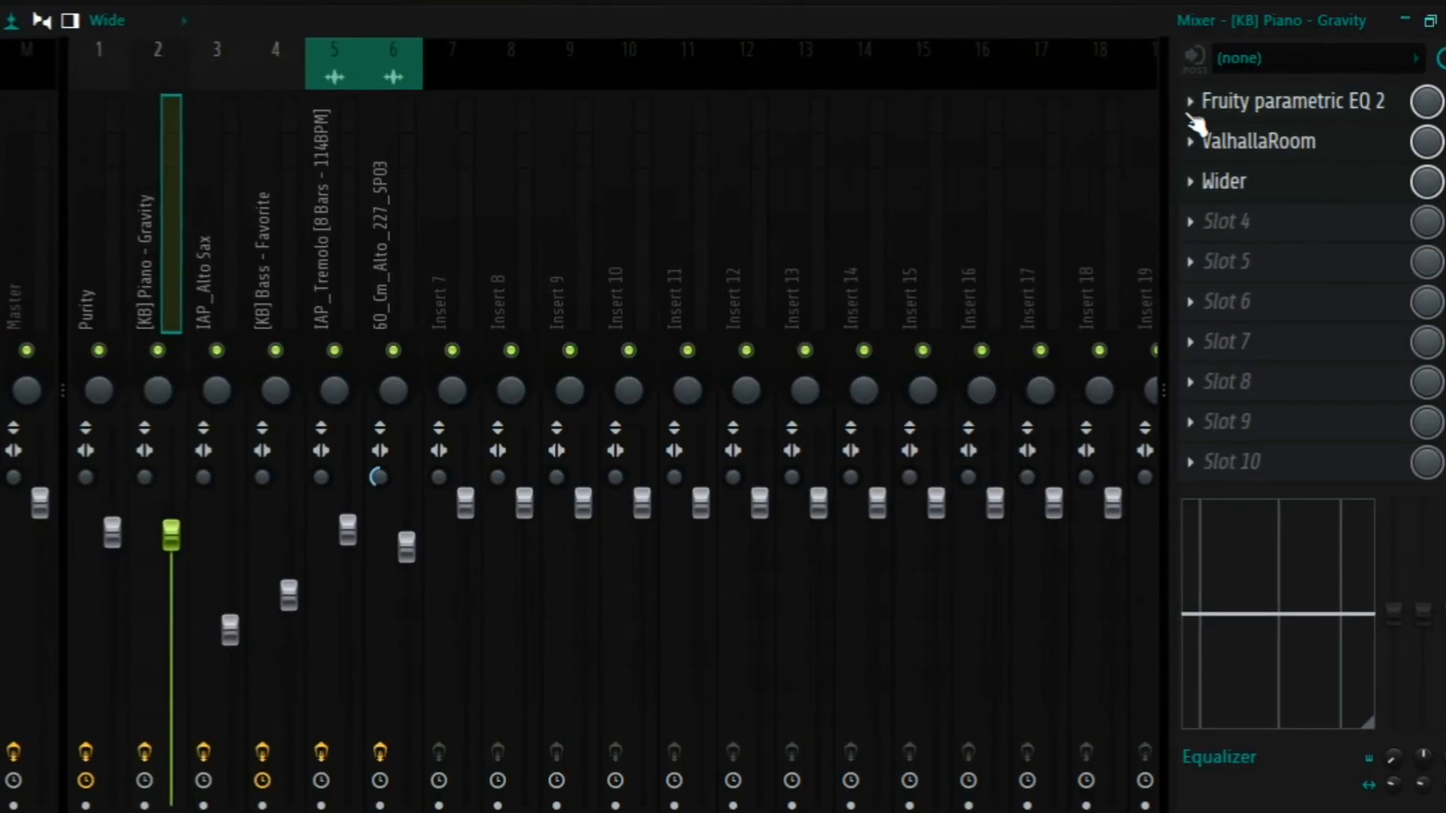
pyautogui.click(1235, 103)
pyautogui.moveTo(322, 612); pyautogui.dragTo(297, 613)
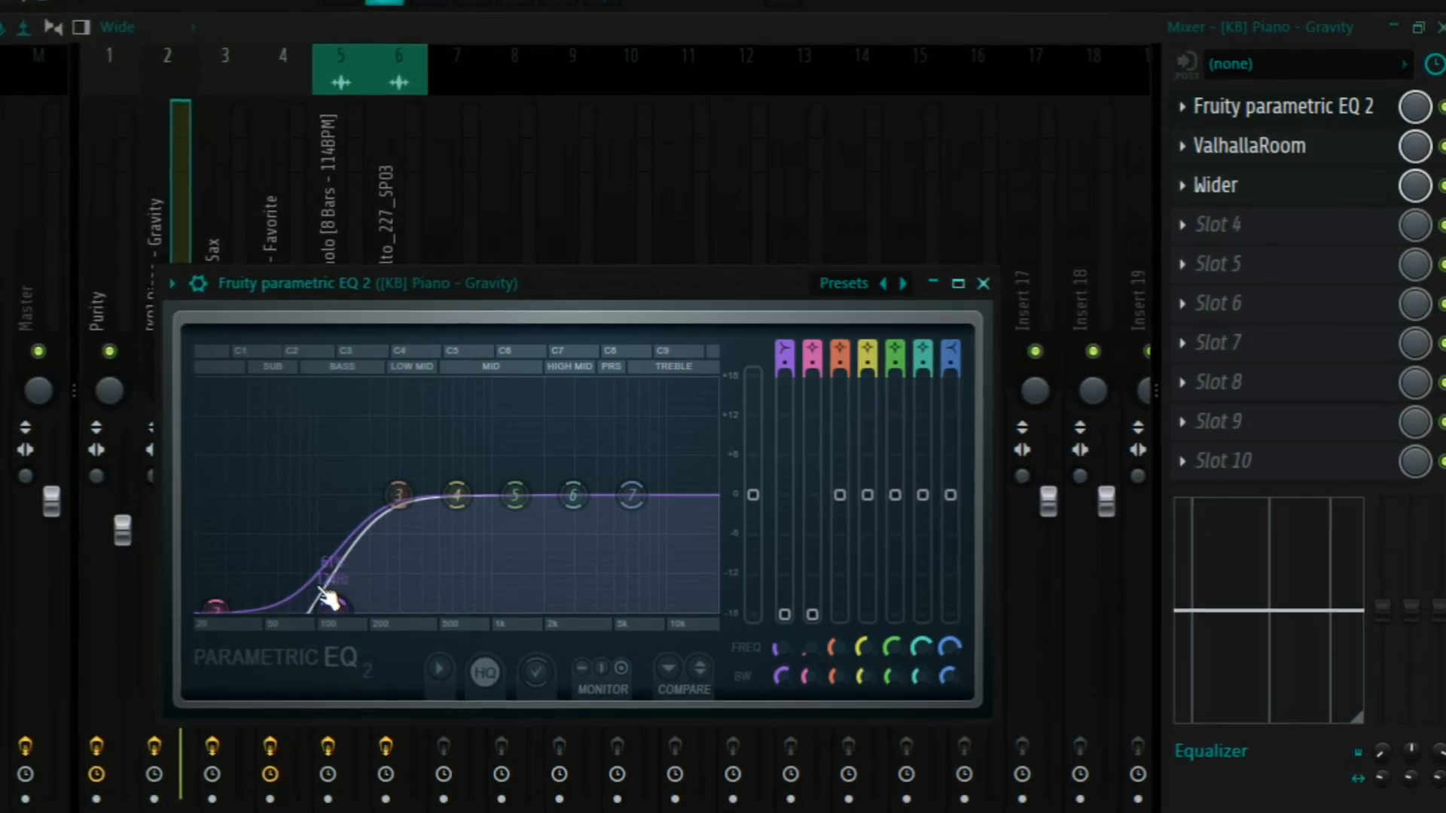
# Review the ValhallaRoom reverb and Wider settings on the [KB] Piano - Gravity mixer track.
pyautogui.click(1280, 143)
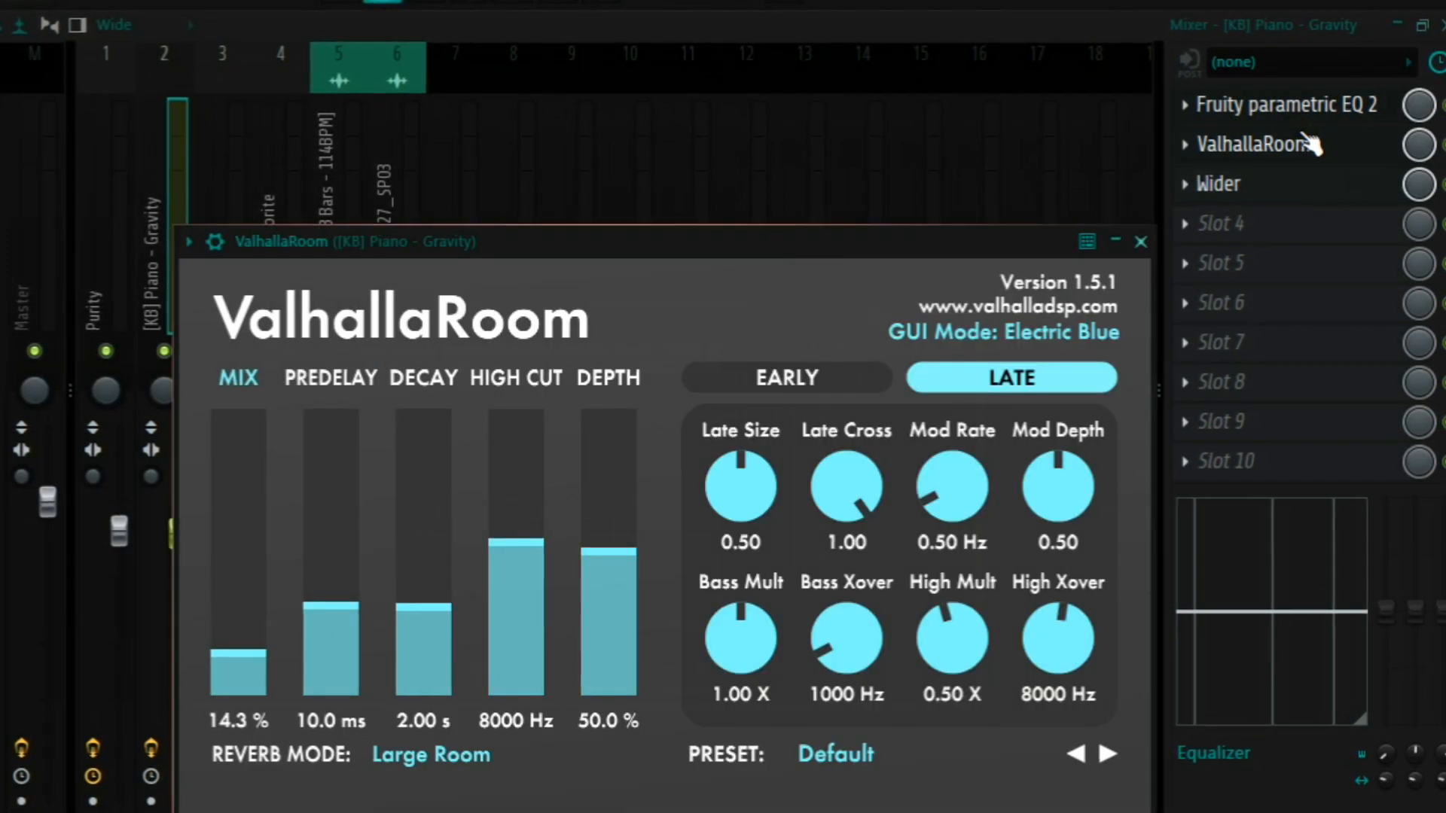
pyautogui.moveTo(724, 231); pyautogui.dragTo(697, 173)
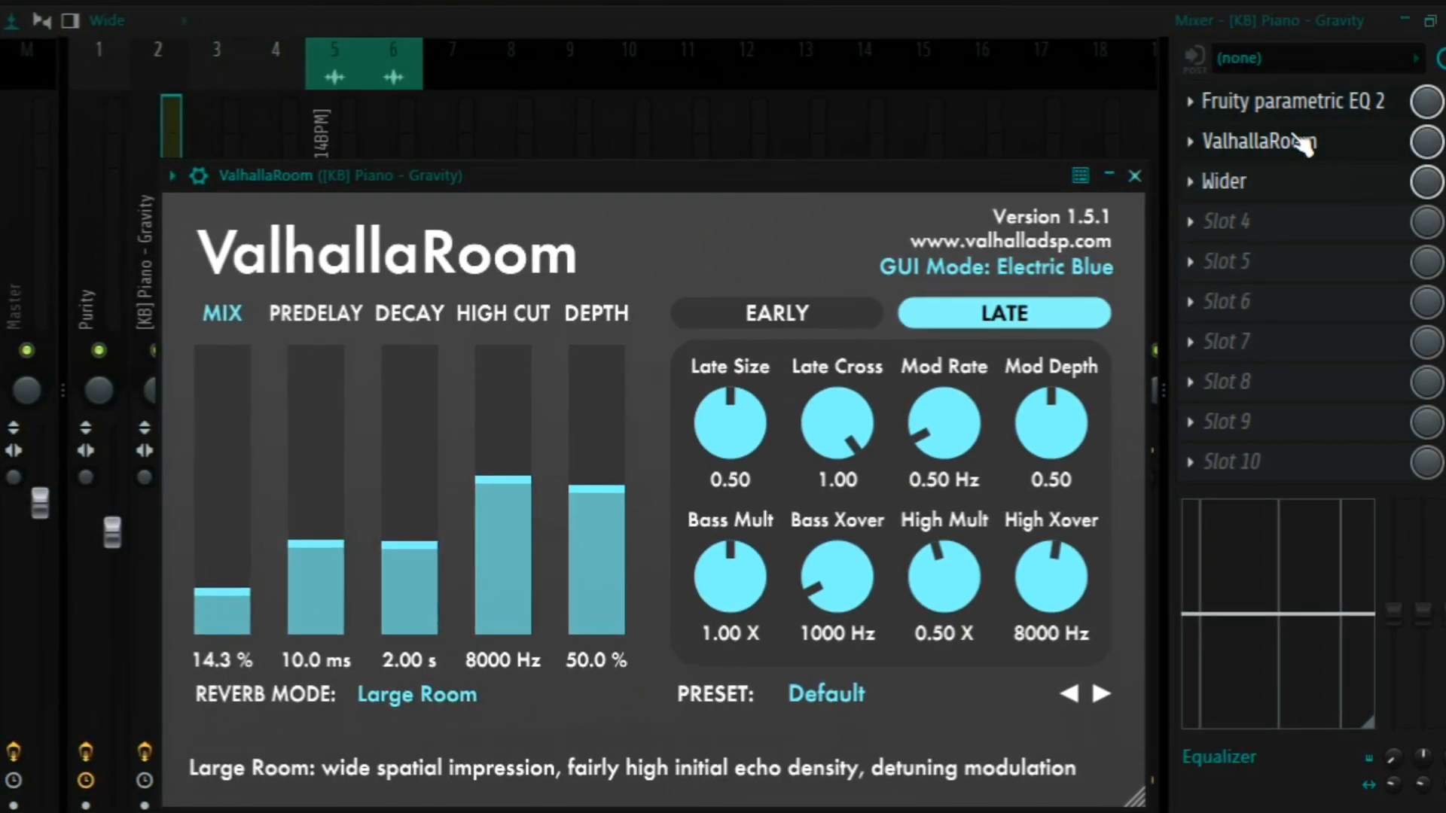
pyautogui.click(1253, 141)
pyautogui.click(1239, 185)
pyautogui.moveTo(459, 143); pyautogui.dragTo(532, 161)
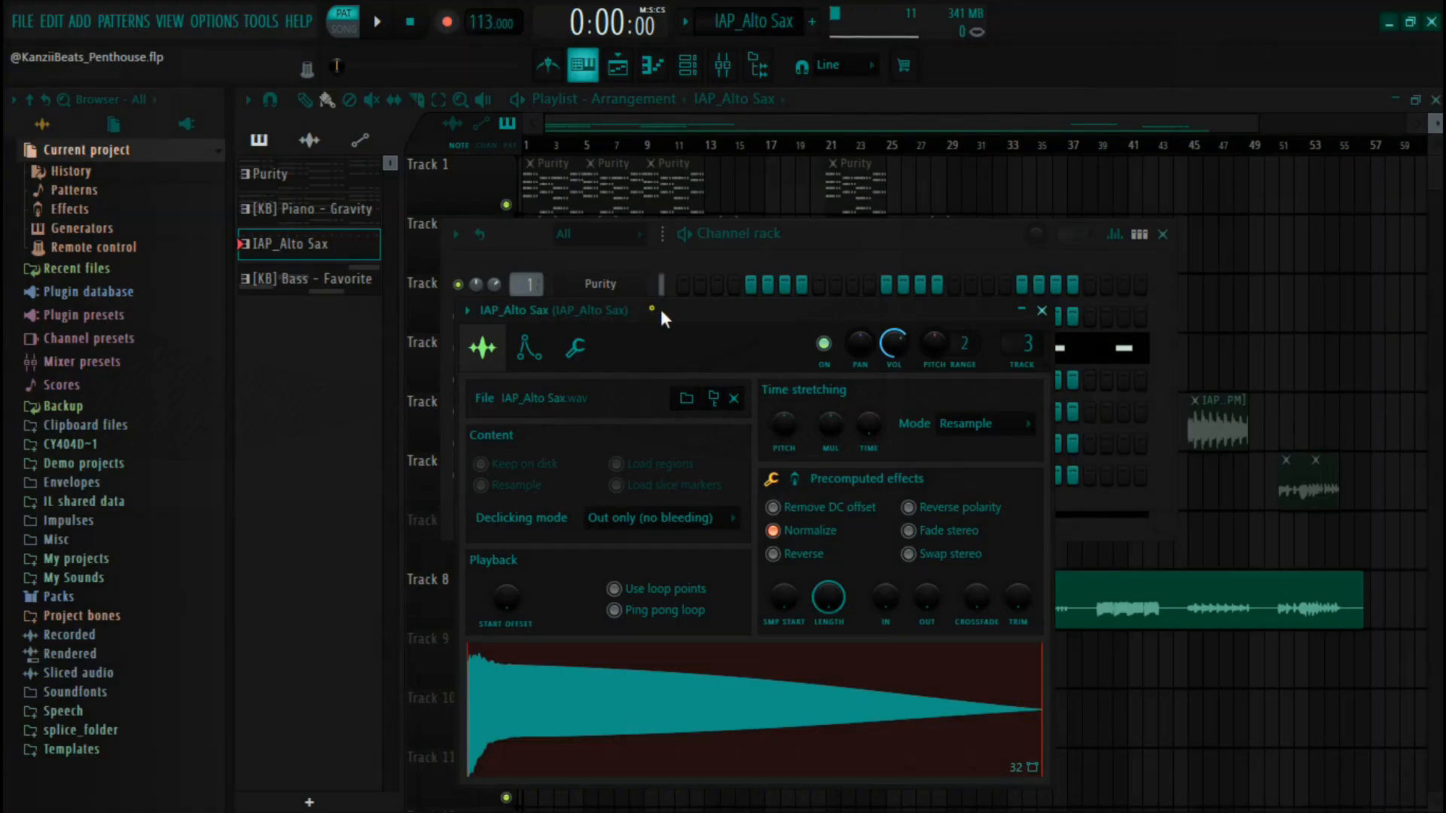
# Inspect the IAP_Alto Sax channel and the Fruity parametric EQ 2 and ValhallaRoom settings on its mixer track.
pyautogui.moveTo(661, 310); pyautogui.dragTo(684, 218)
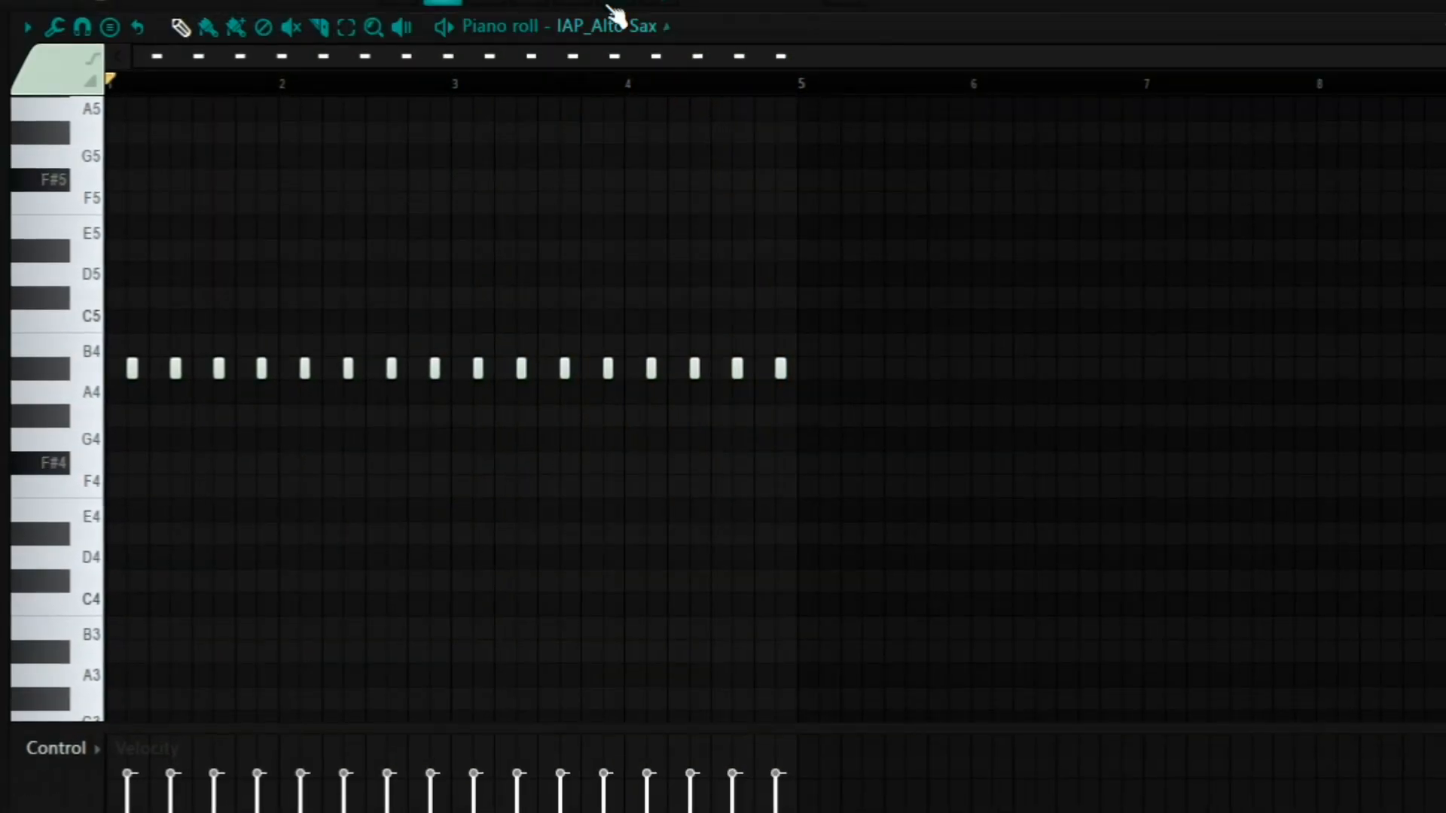
pyautogui.click(622, 6)
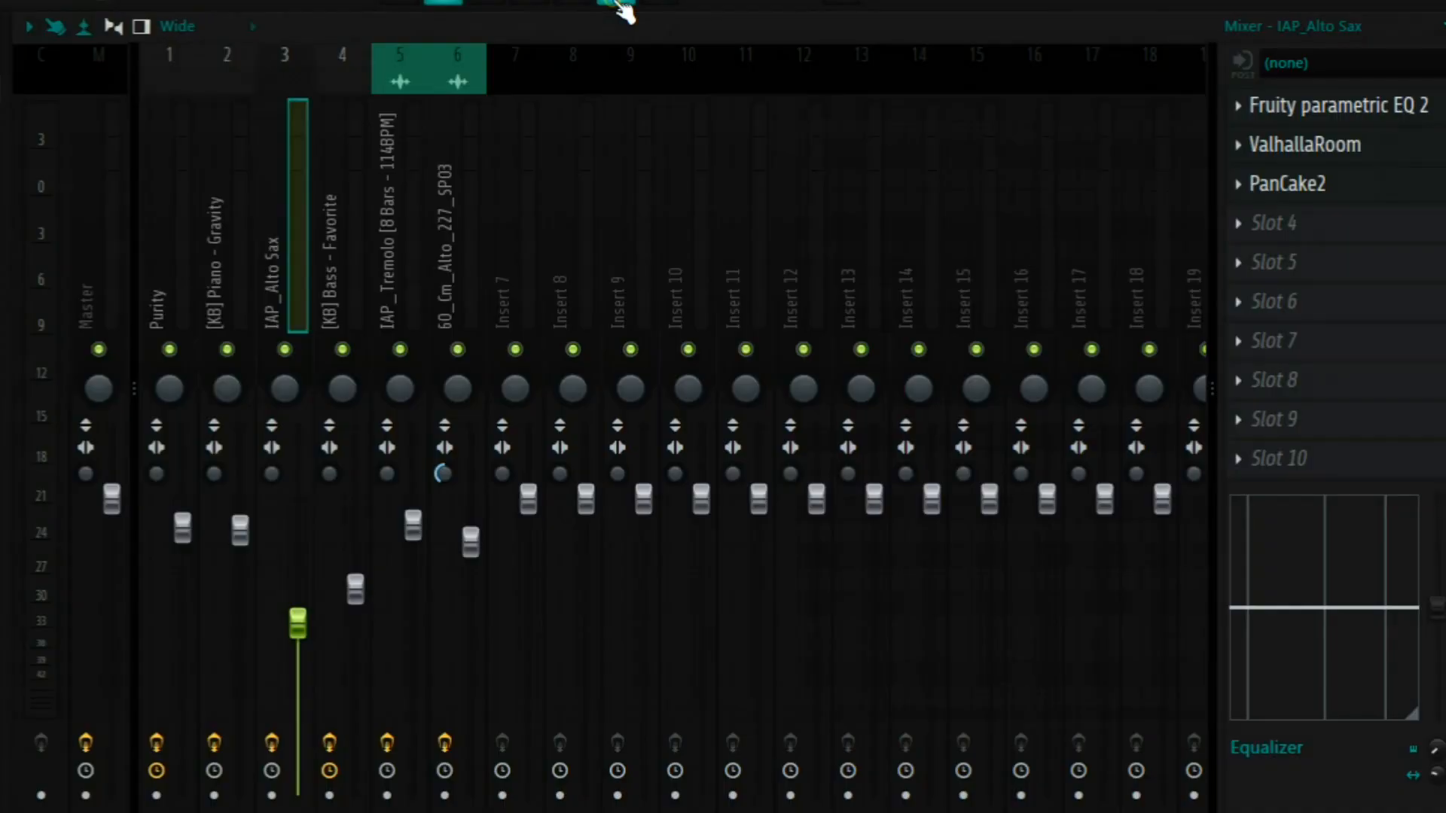
pyautogui.click(1356, 106)
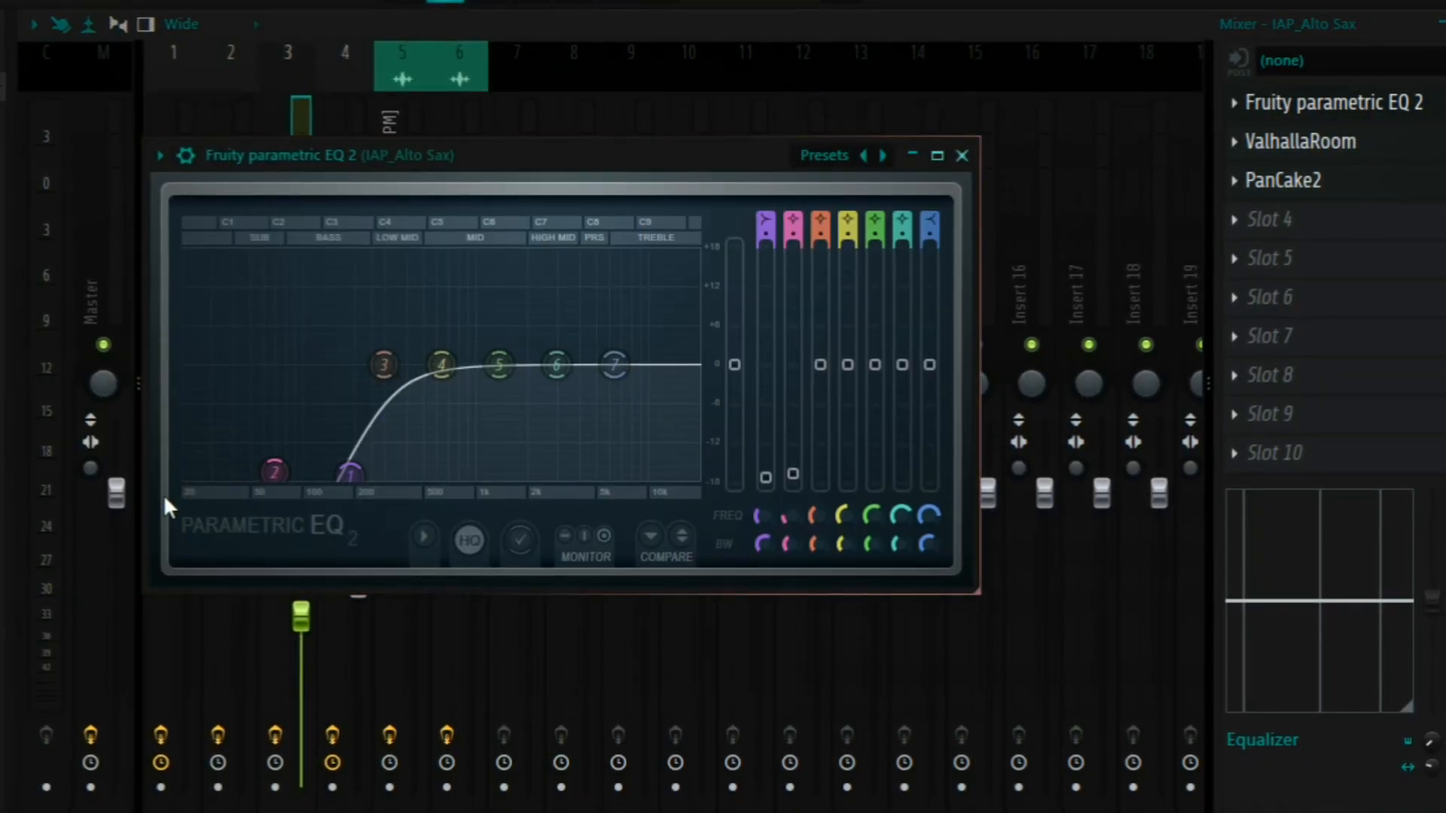
pyautogui.click(1298, 138)
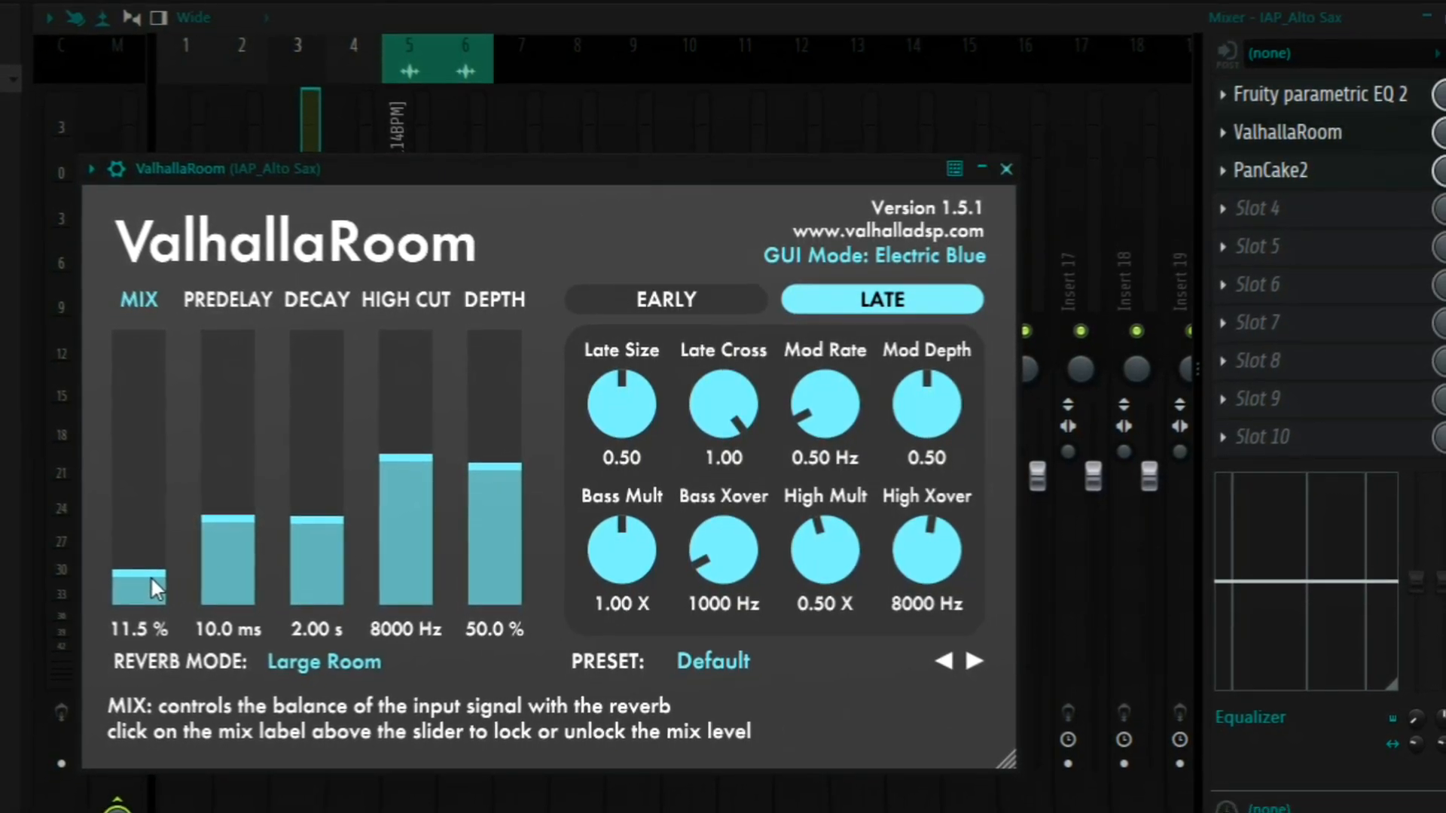
# Examine PanCake2's panning wave and master mix on the IAP_Alto Sax mixer track, then close the plugin.
pyautogui.click(1256, 172)
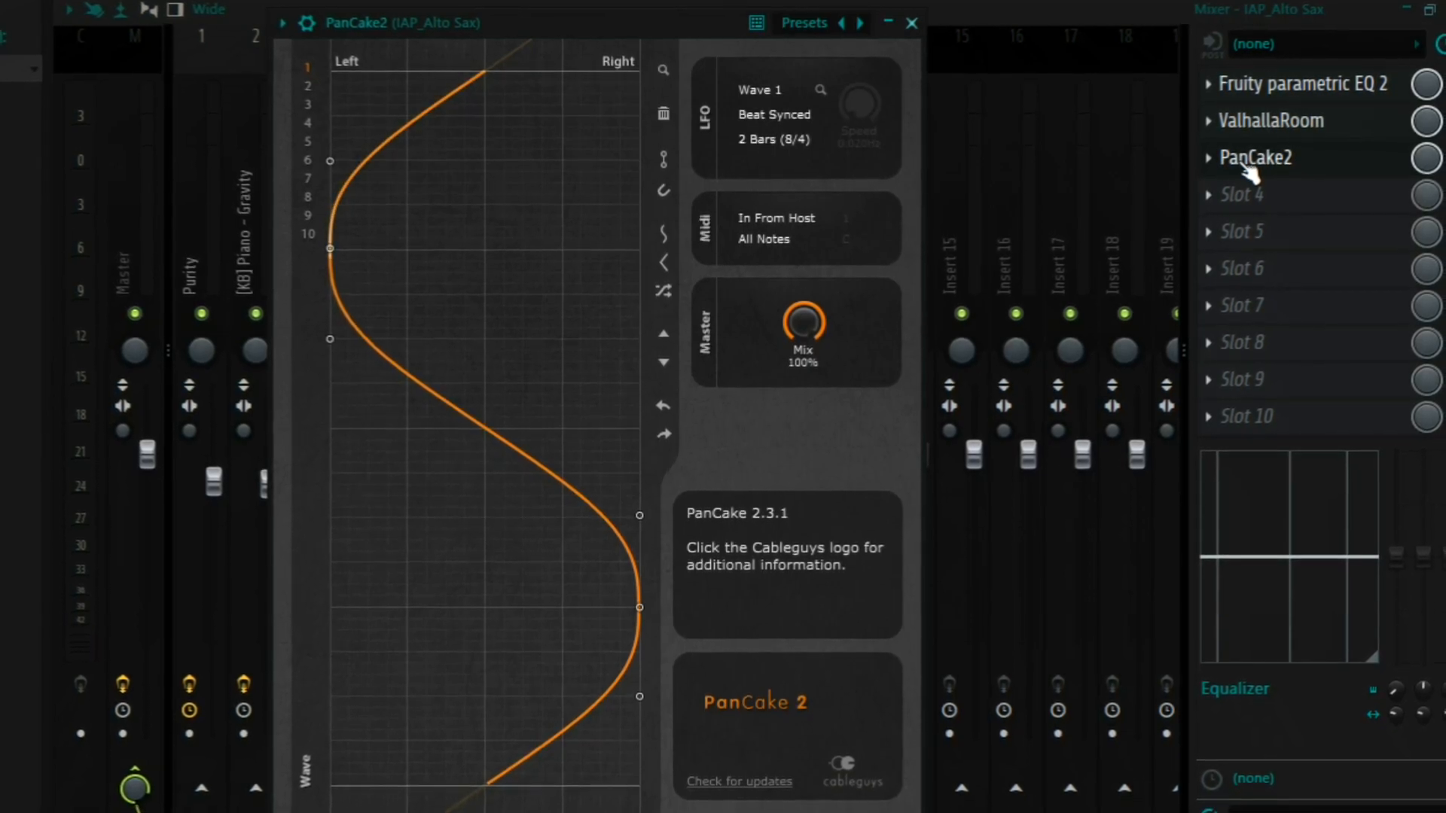
pyautogui.moveTo(589, 15)
pyautogui.mouseDown()
pyautogui.moveTo(656, 2)
pyautogui.moveTo(605, 2)
pyautogui.mouseUp()
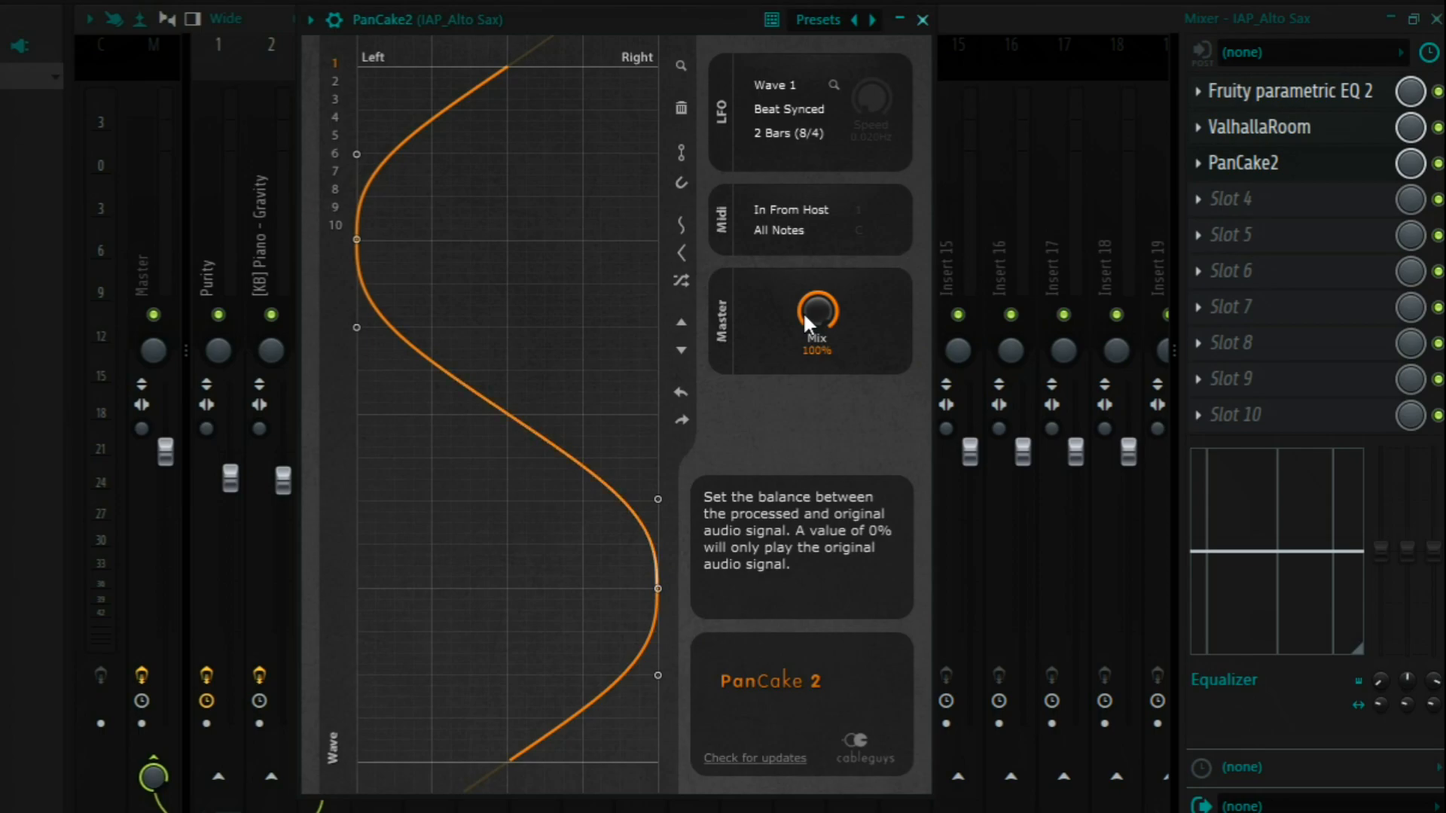
pyautogui.click(1287, 163)
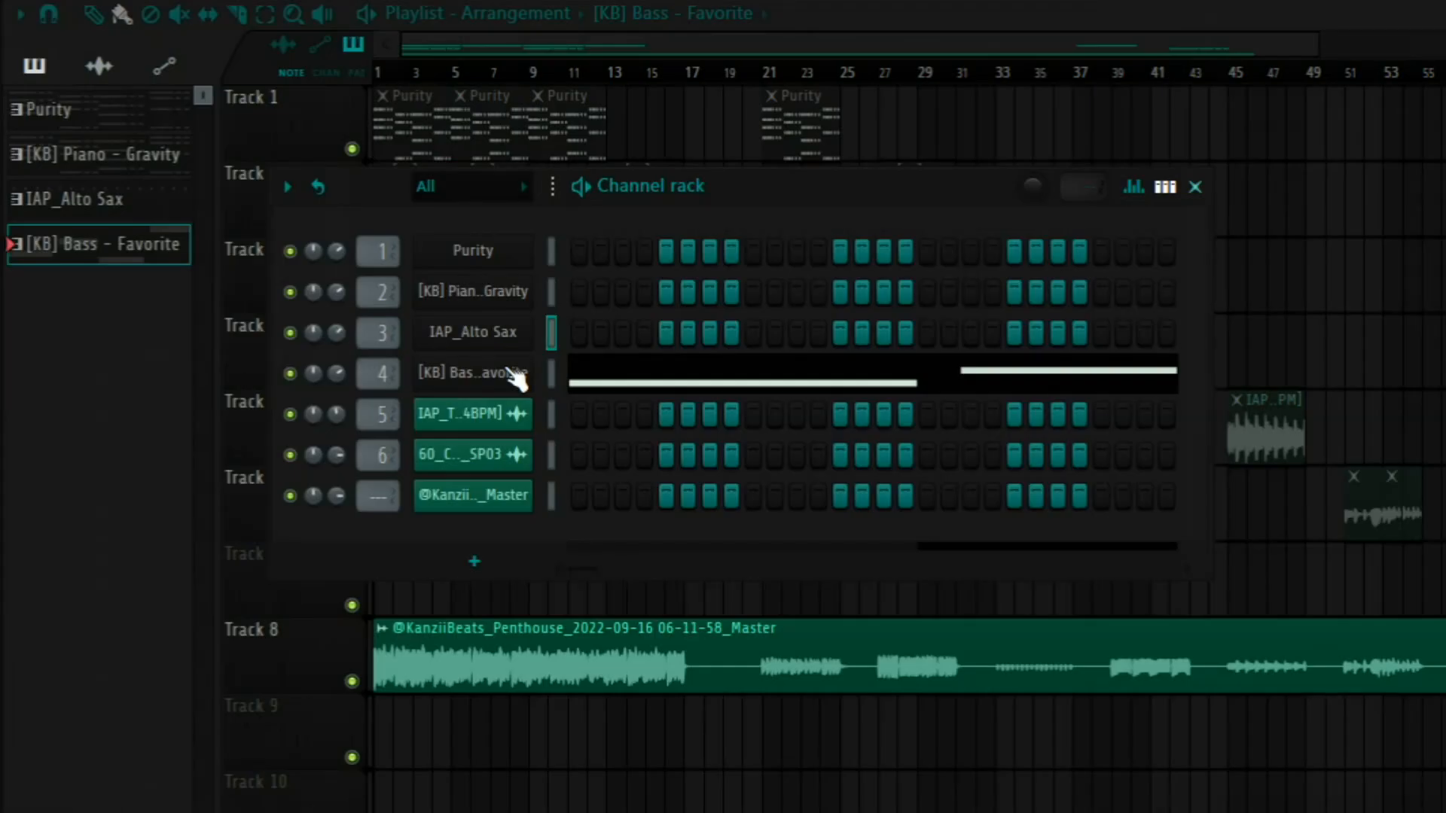
# Inspect the [KB] Bass - Favorite sample settings, then open that channel's piano roll and play its notes.
pyautogui.click(516, 378)
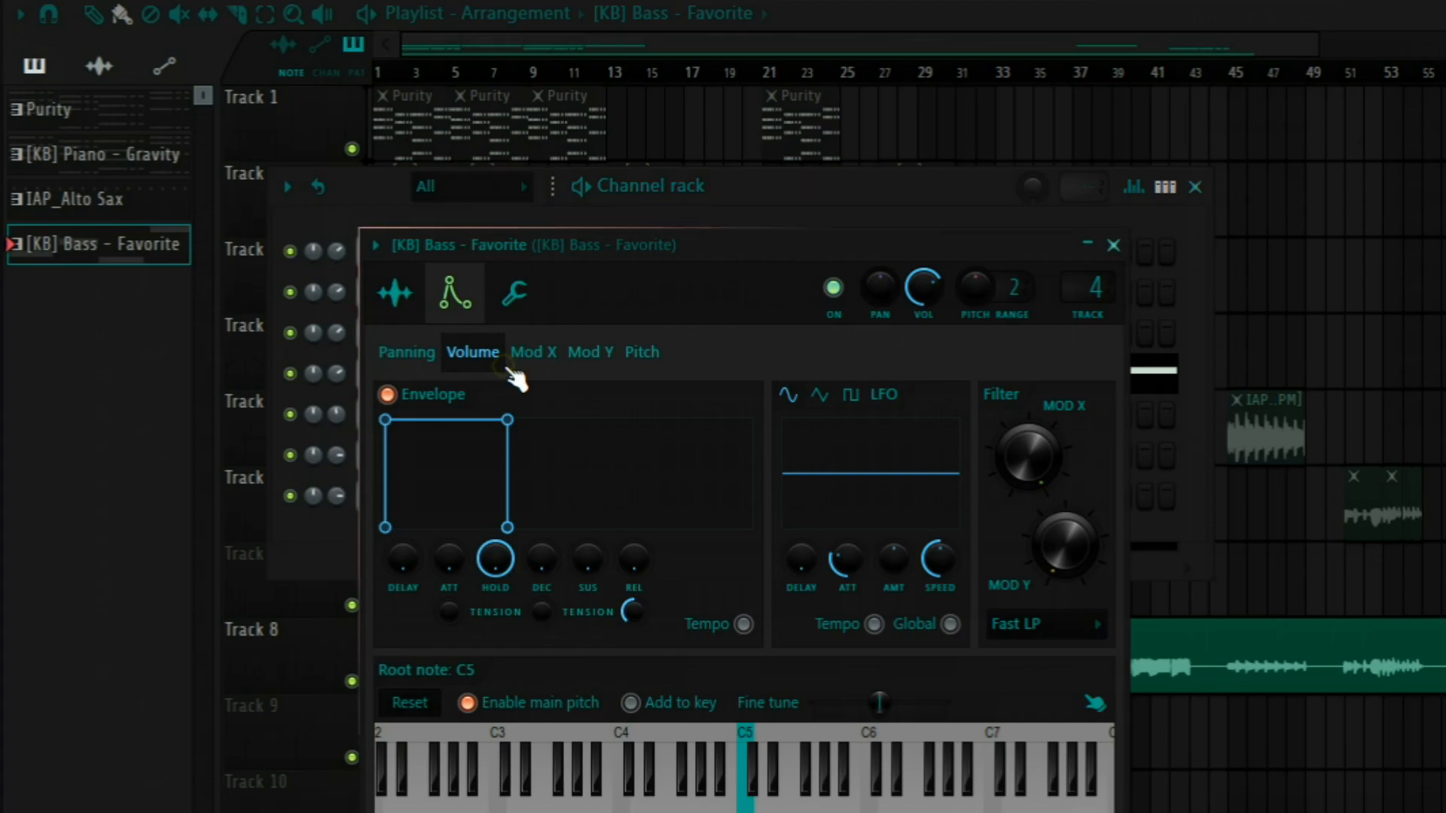
pyautogui.click(397, 294)
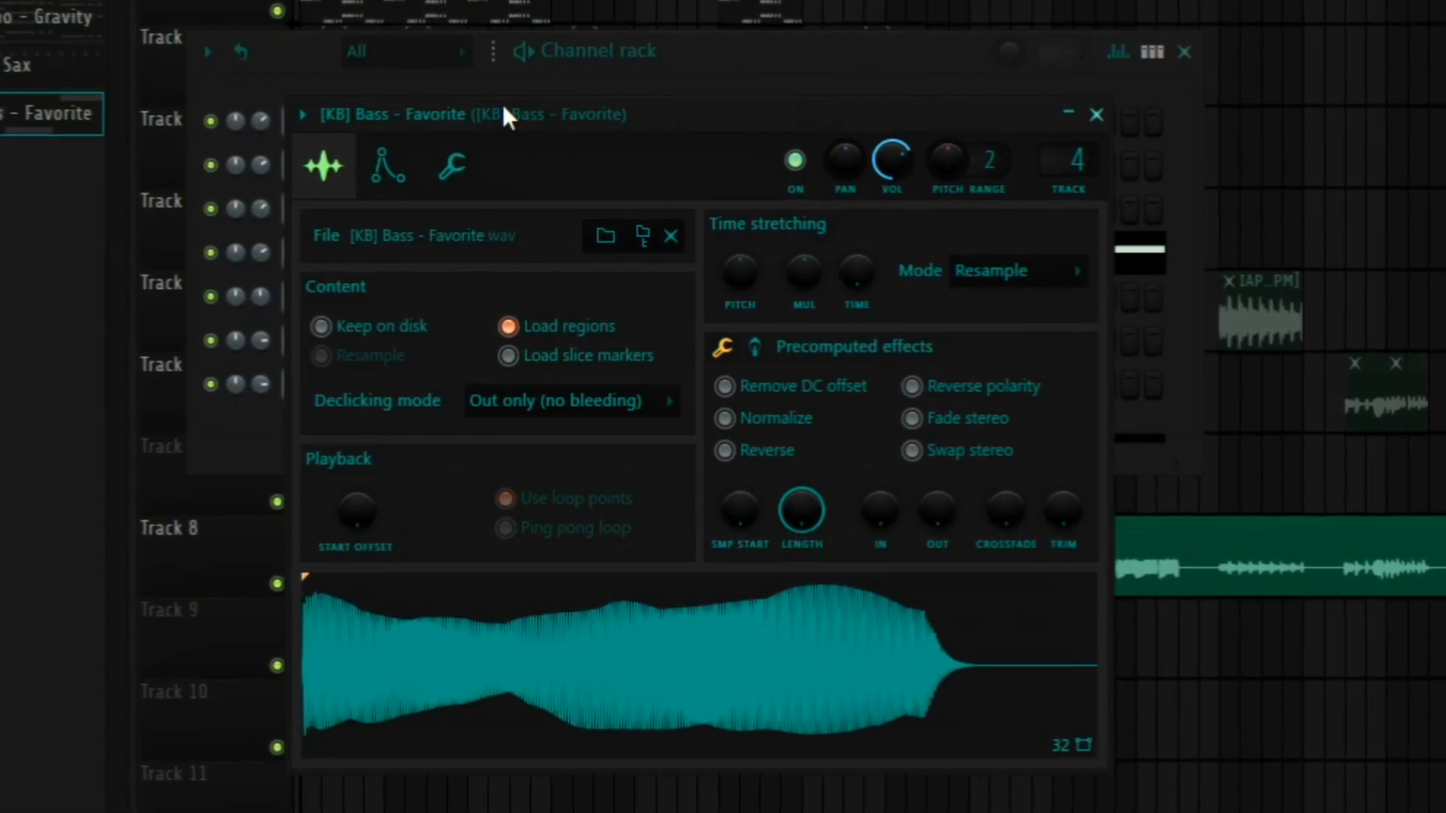
pyautogui.moveTo(503, 109); pyautogui.dragTo(491, 0)
pyautogui.click(1083, 0)
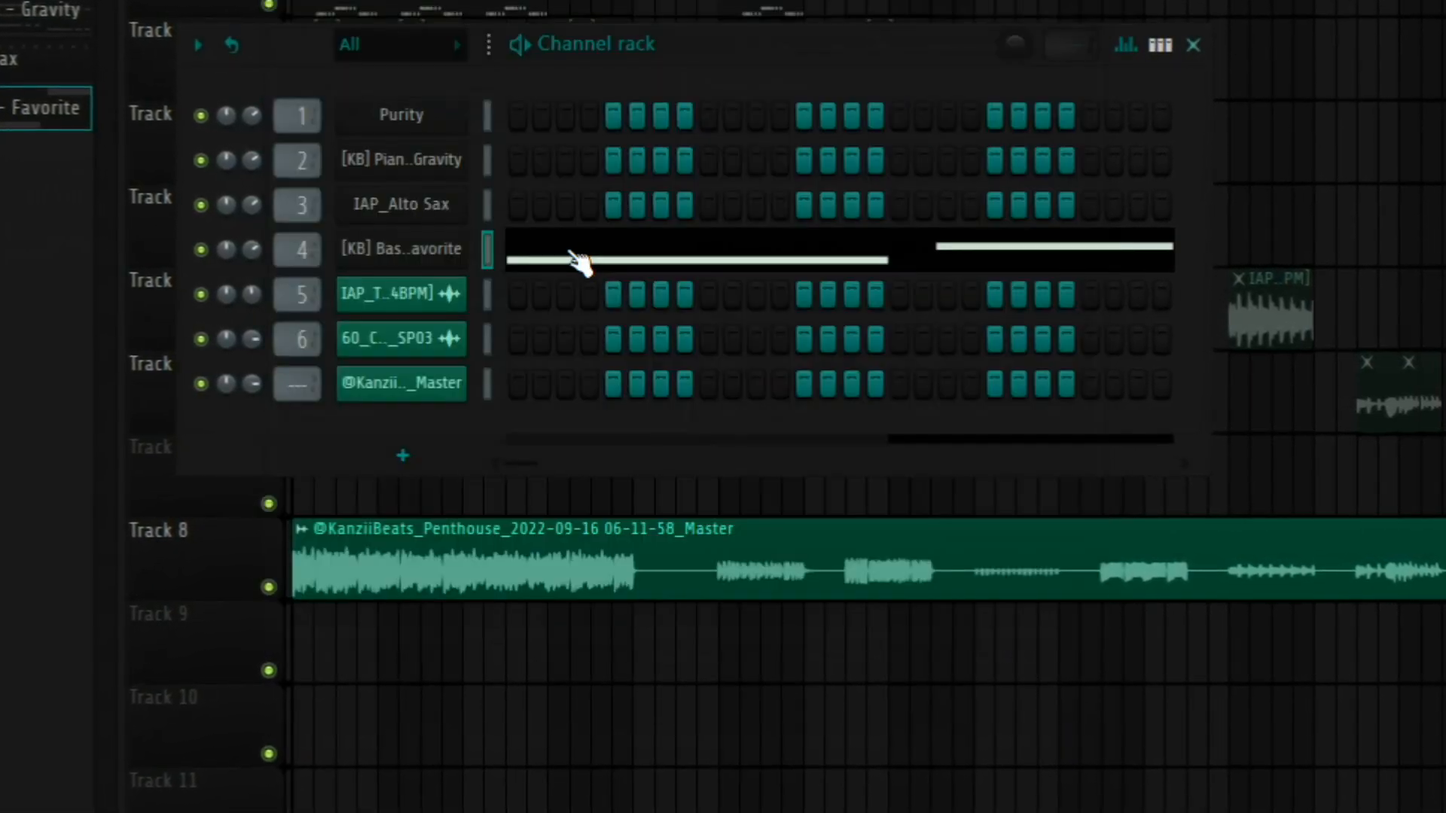
pyautogui.click(574, 254)
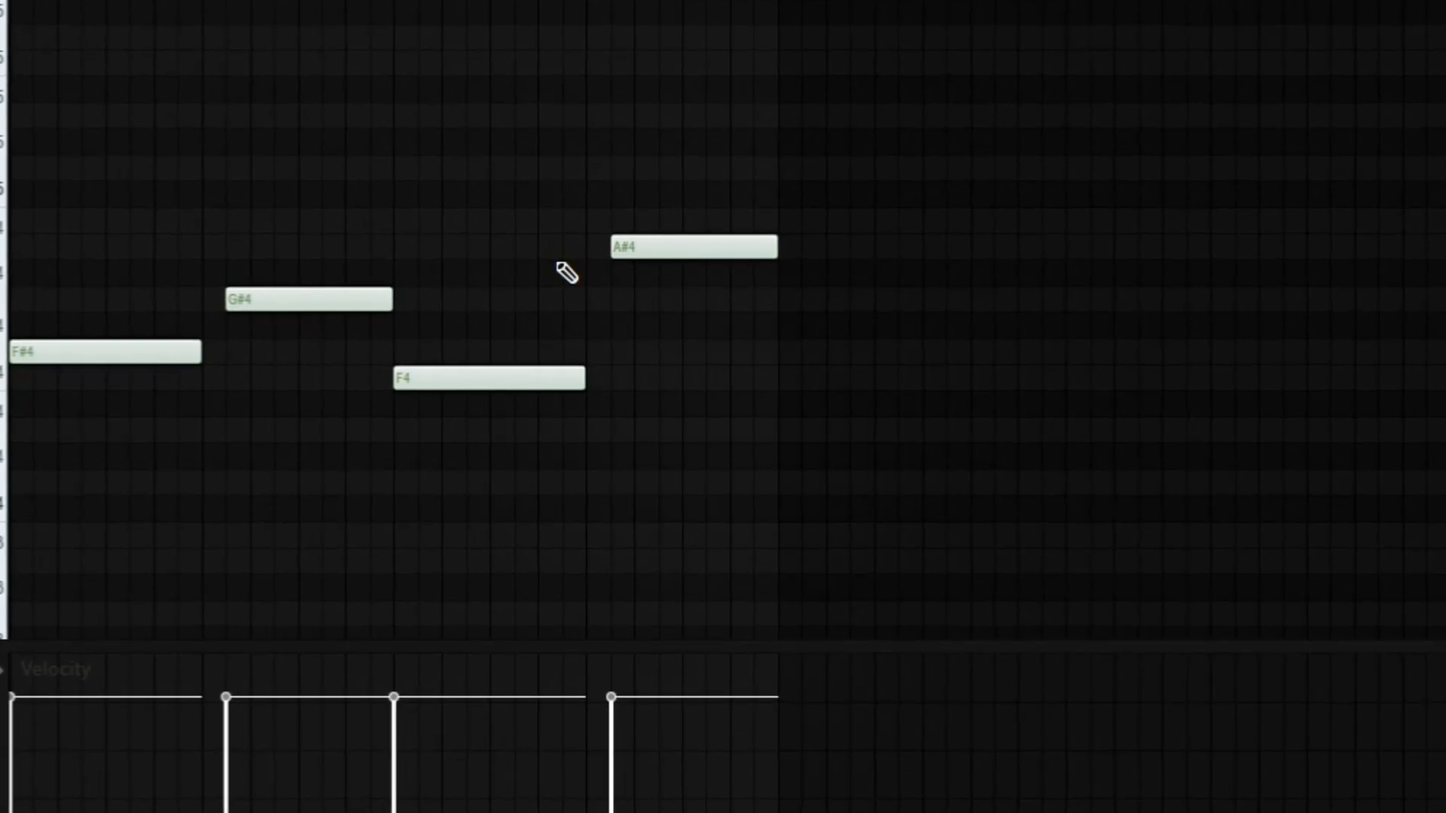
pyautogui.press('space')
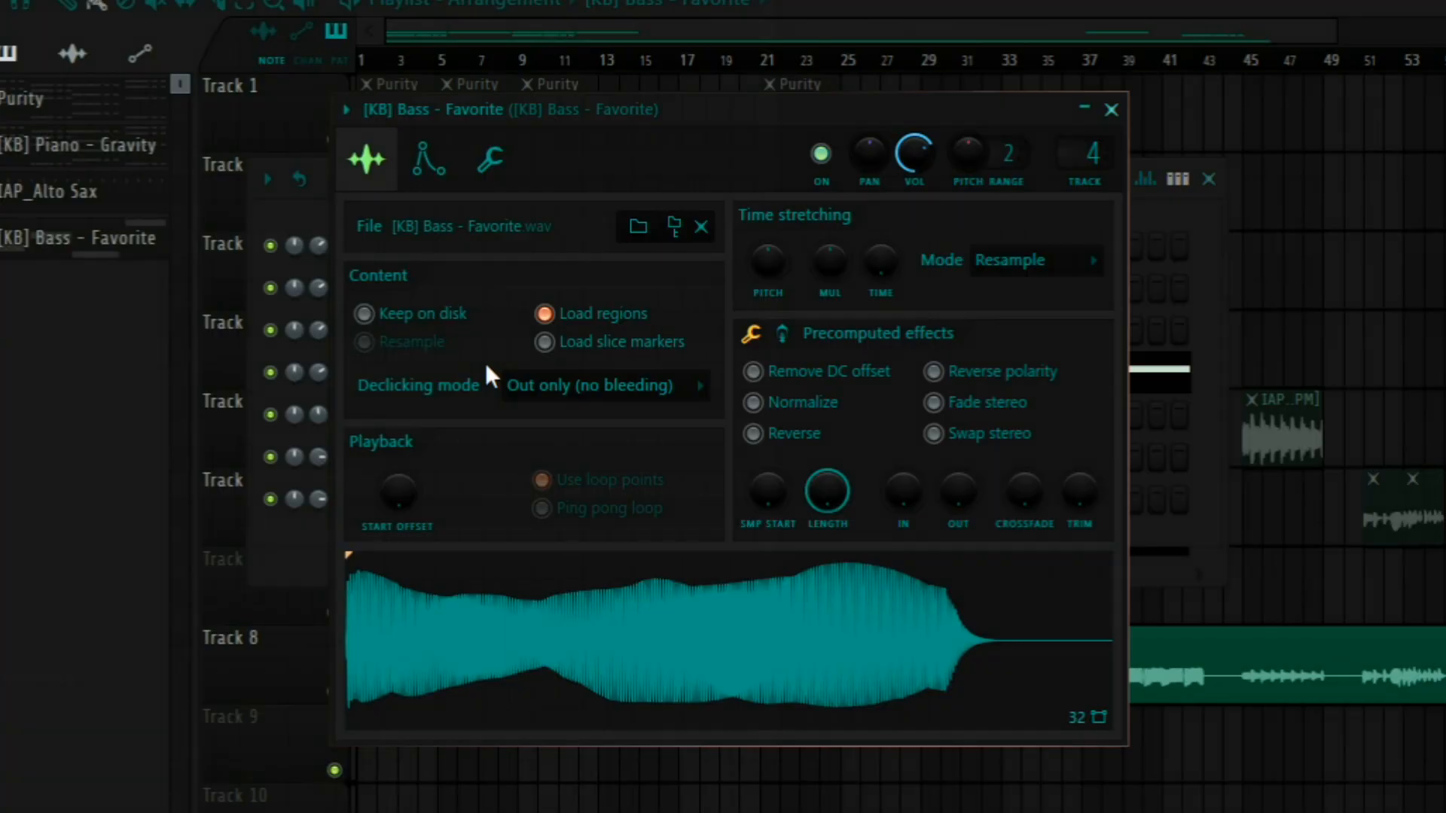
# Enable the volume envelope on the [KB] Bass - Favorite channel and audition a couple of notes on its keyboard.
pyautogui.click(428, 155)
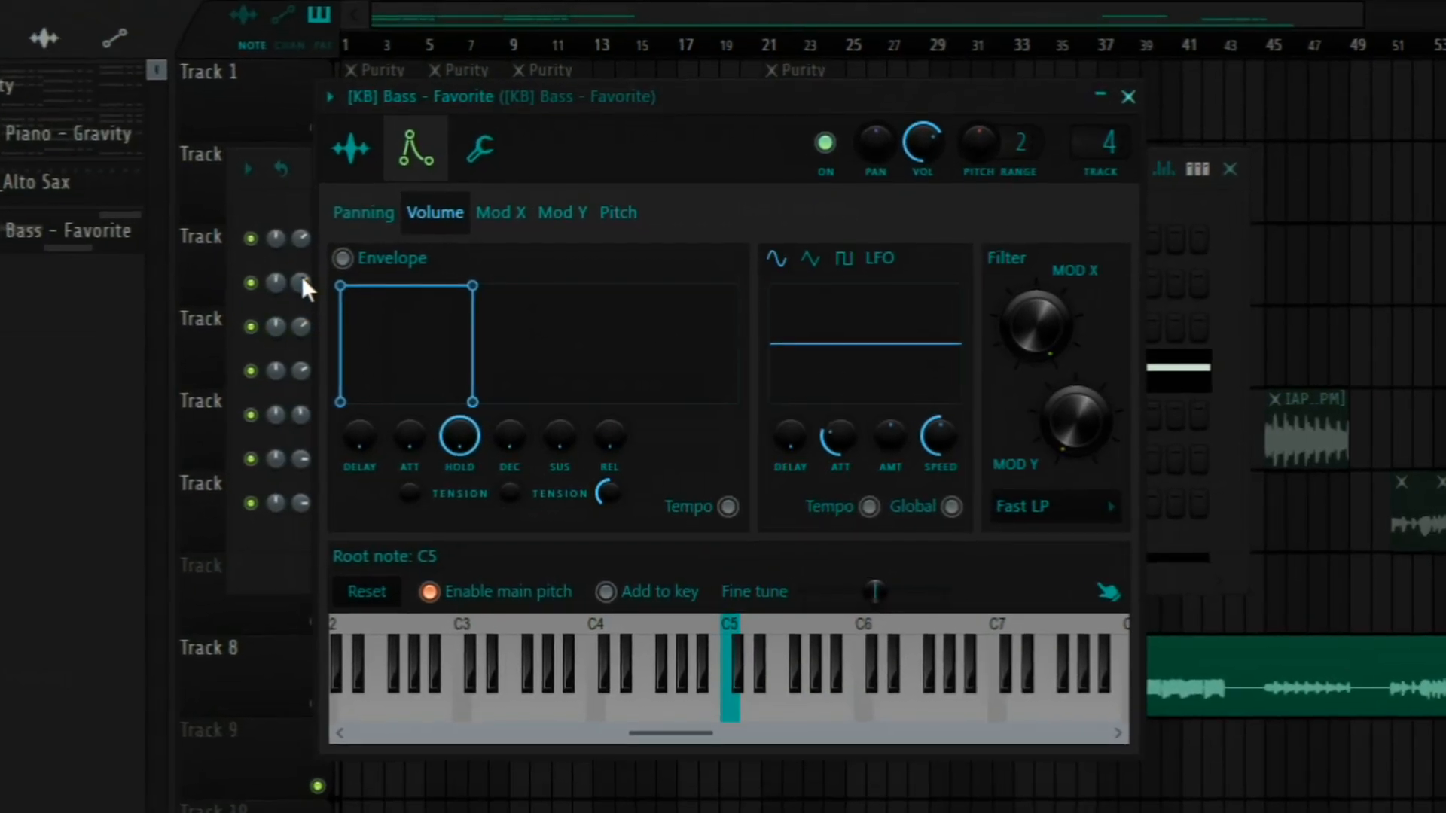
pyautogui.click(358, 265)
pyautogui.click(668, 715)
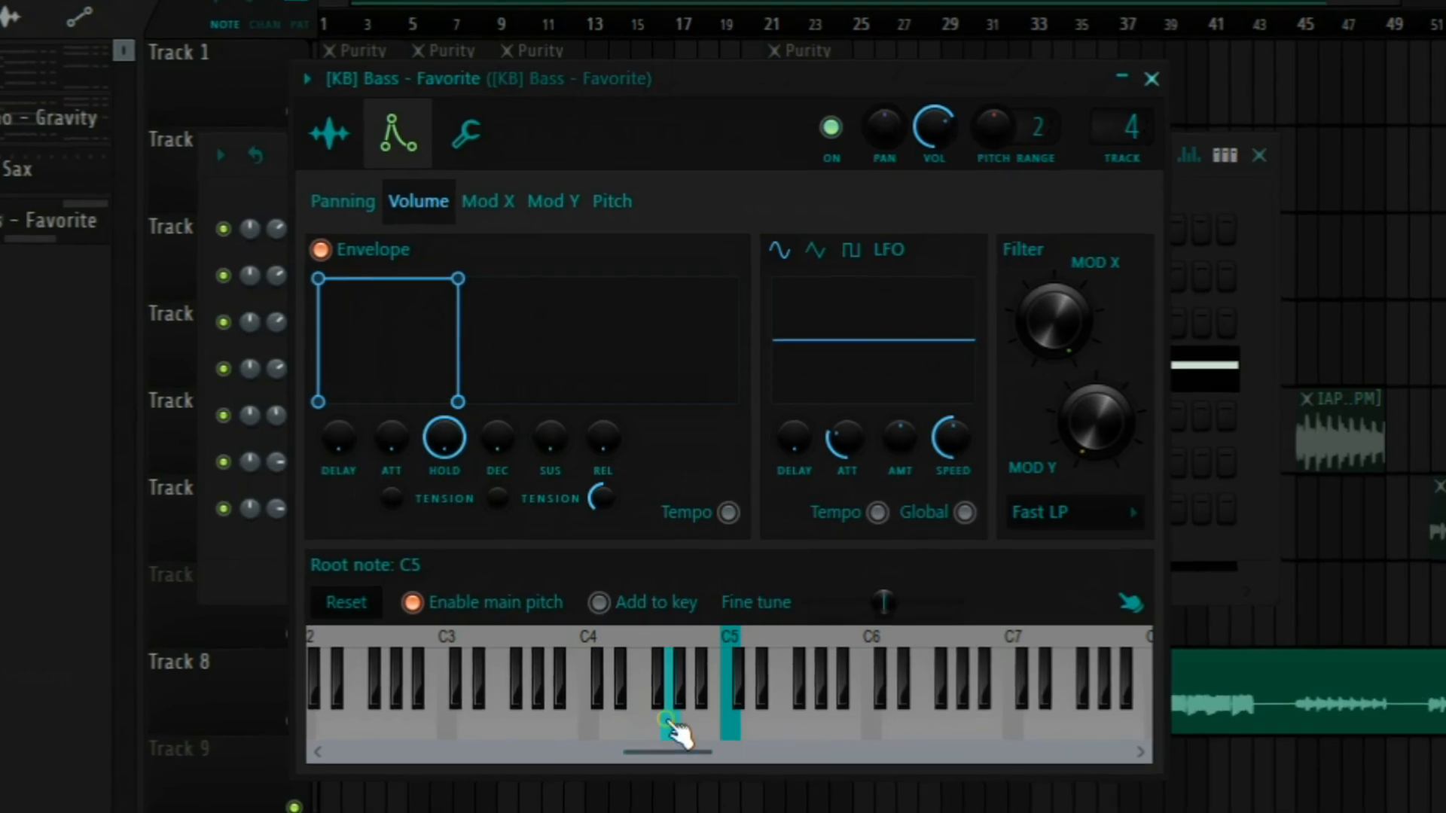
pyautogui.click(802, 720)
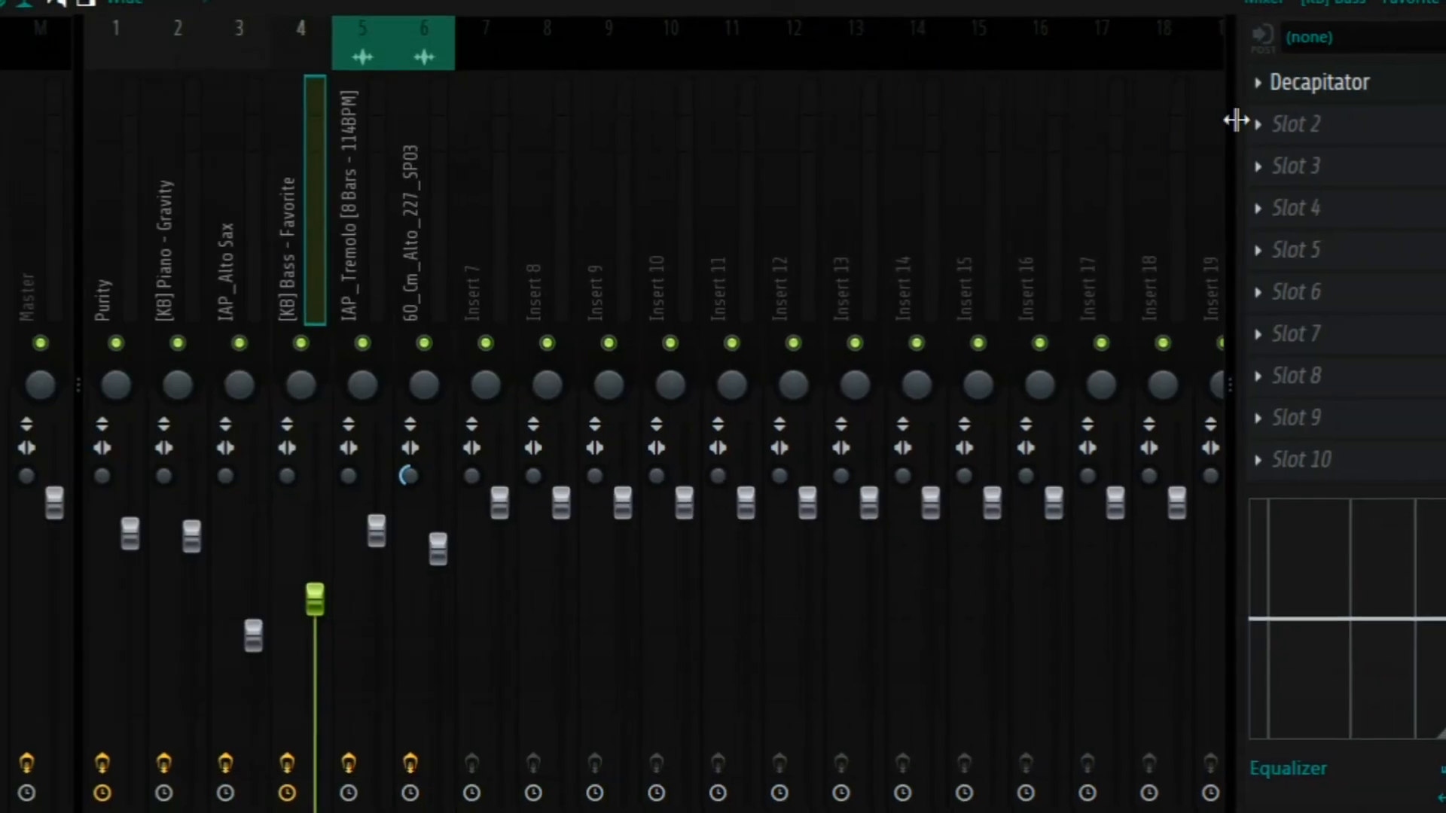
# Inspect the Decapitator plugin with its DarkFat preset on the [KB] Bass - Favorite mixer track.
pyautogui.click(1311, 83)
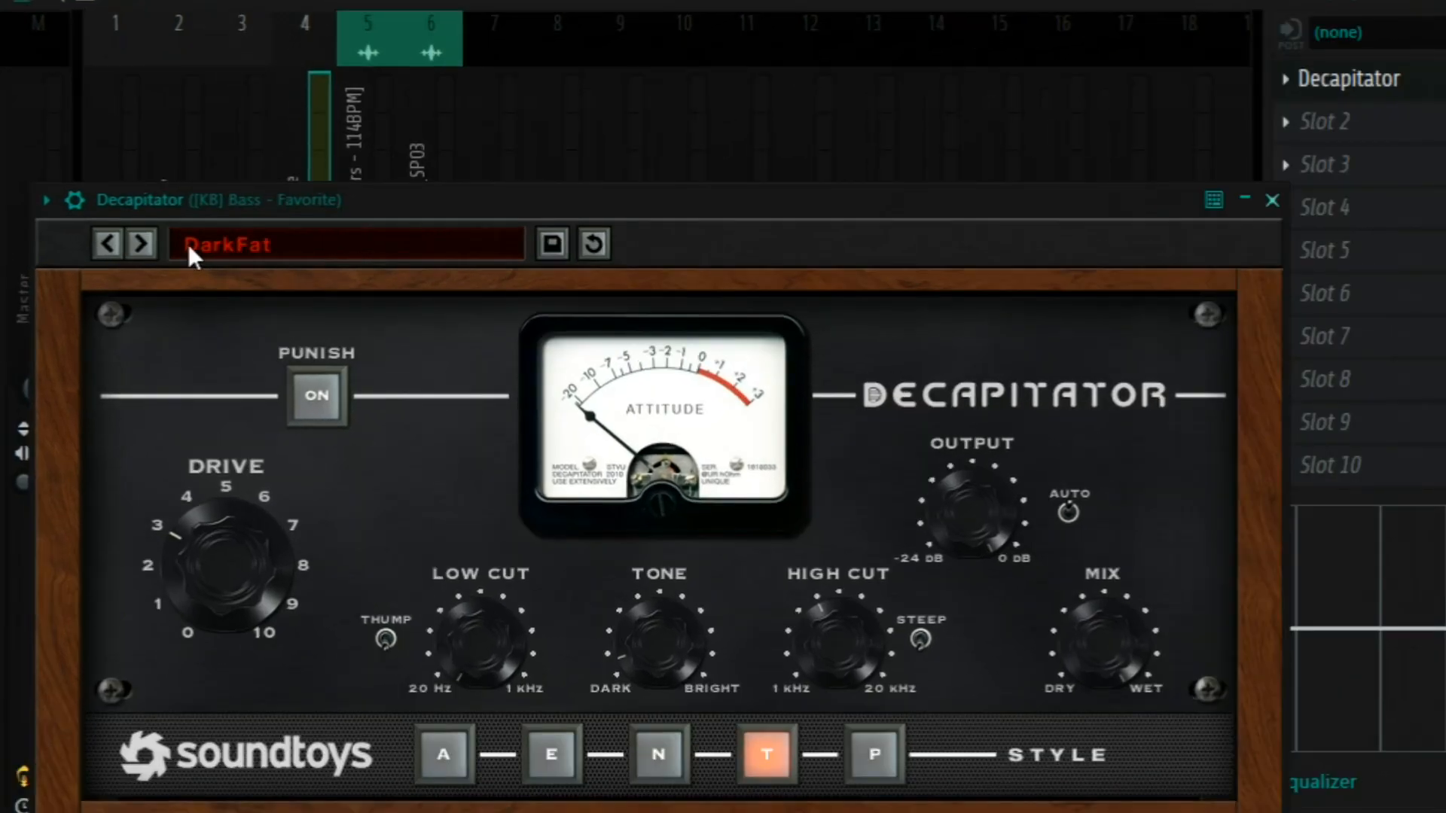
pyautogui.click(183, 242)
pyautogui.moveTo(273, 247)
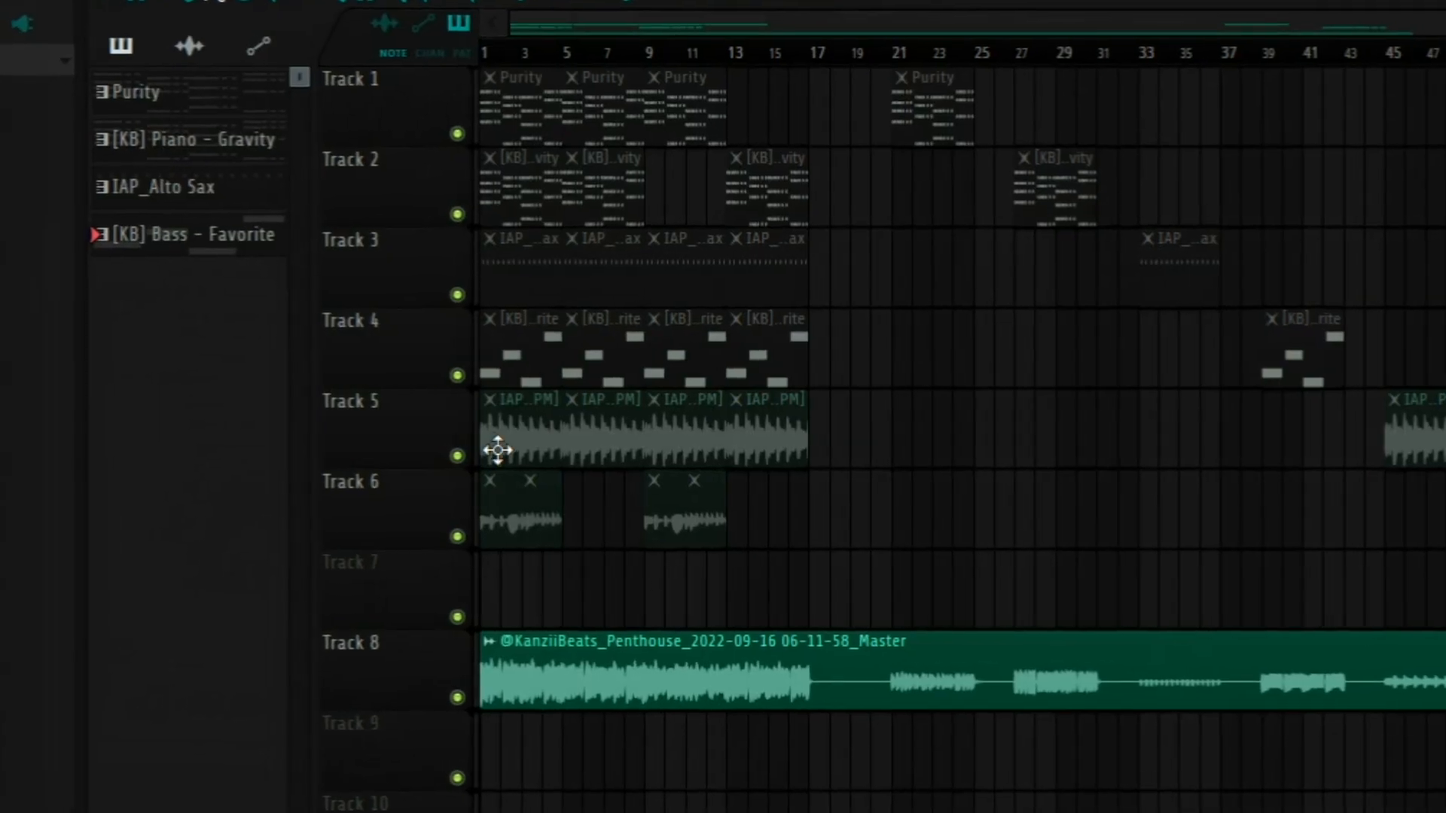
# Inspect the IAP_Tremolo clip's sample settings and the Fruity parametric EQ 2 and Wider effects on its mixer track.
pyautogui.doubleClick(494, 445)
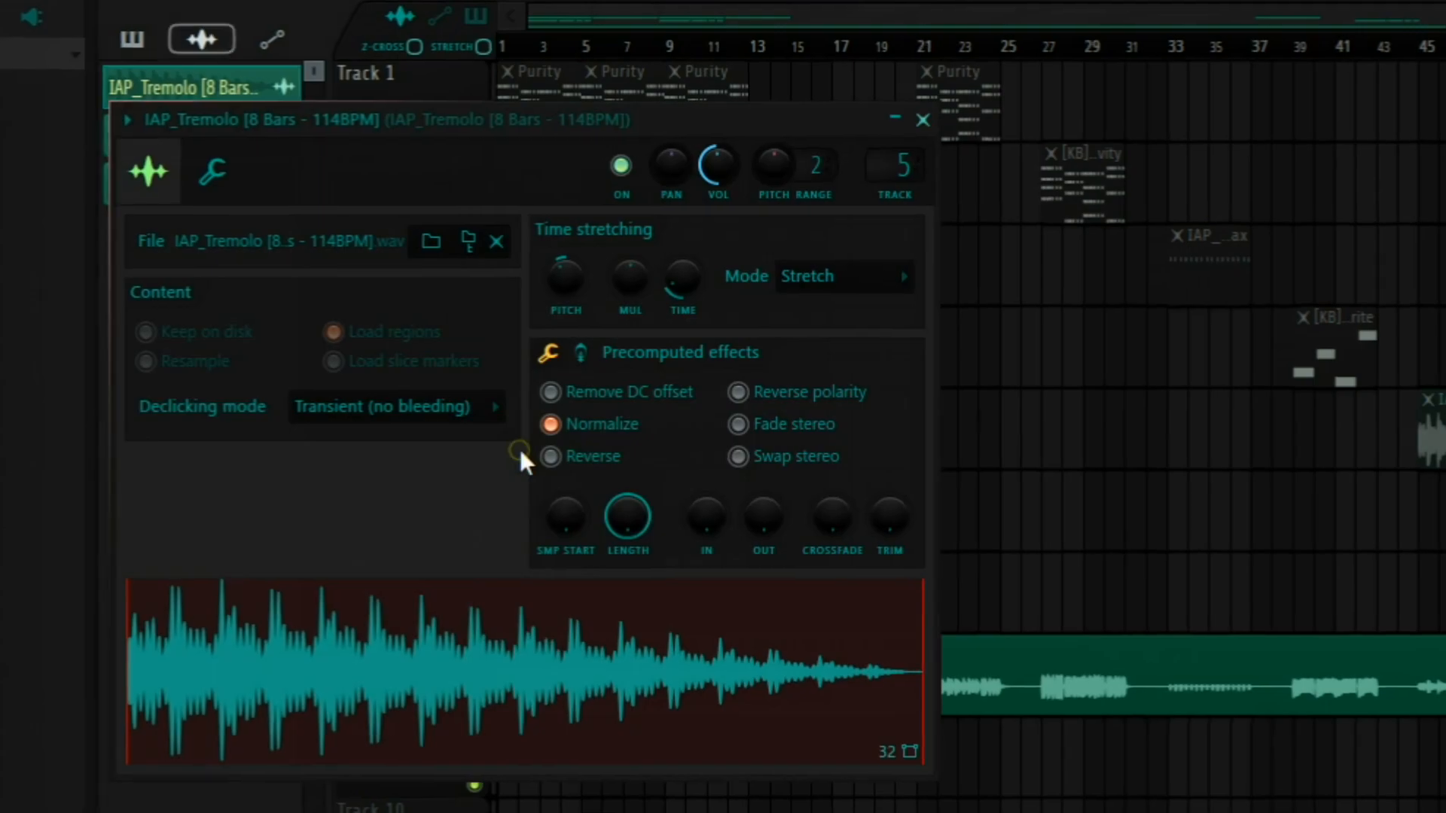
pyautogui.moveTo(697, 110); pyautogui.dragTo(849, 105)
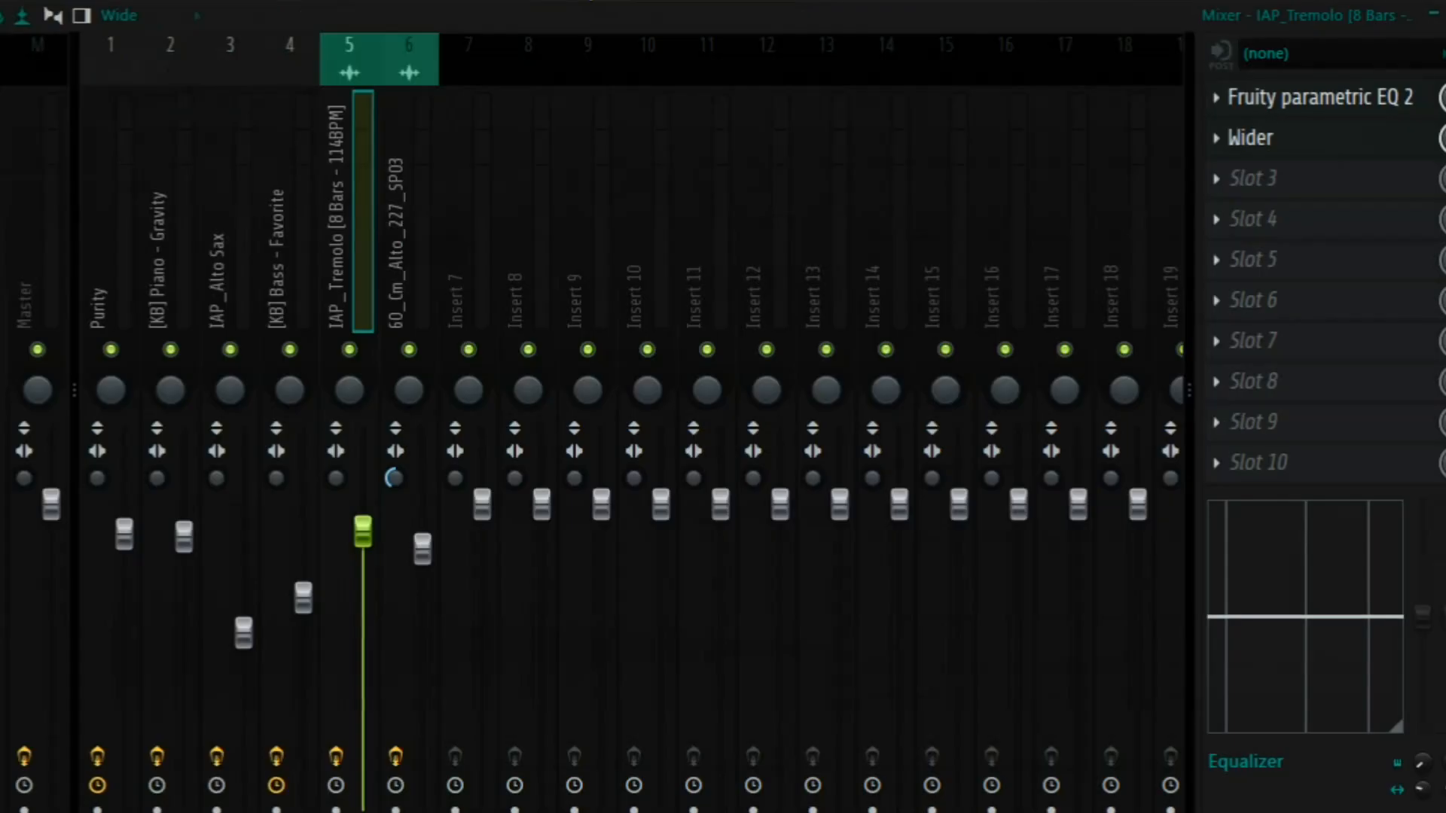
pyautogui.click(1310, 100)
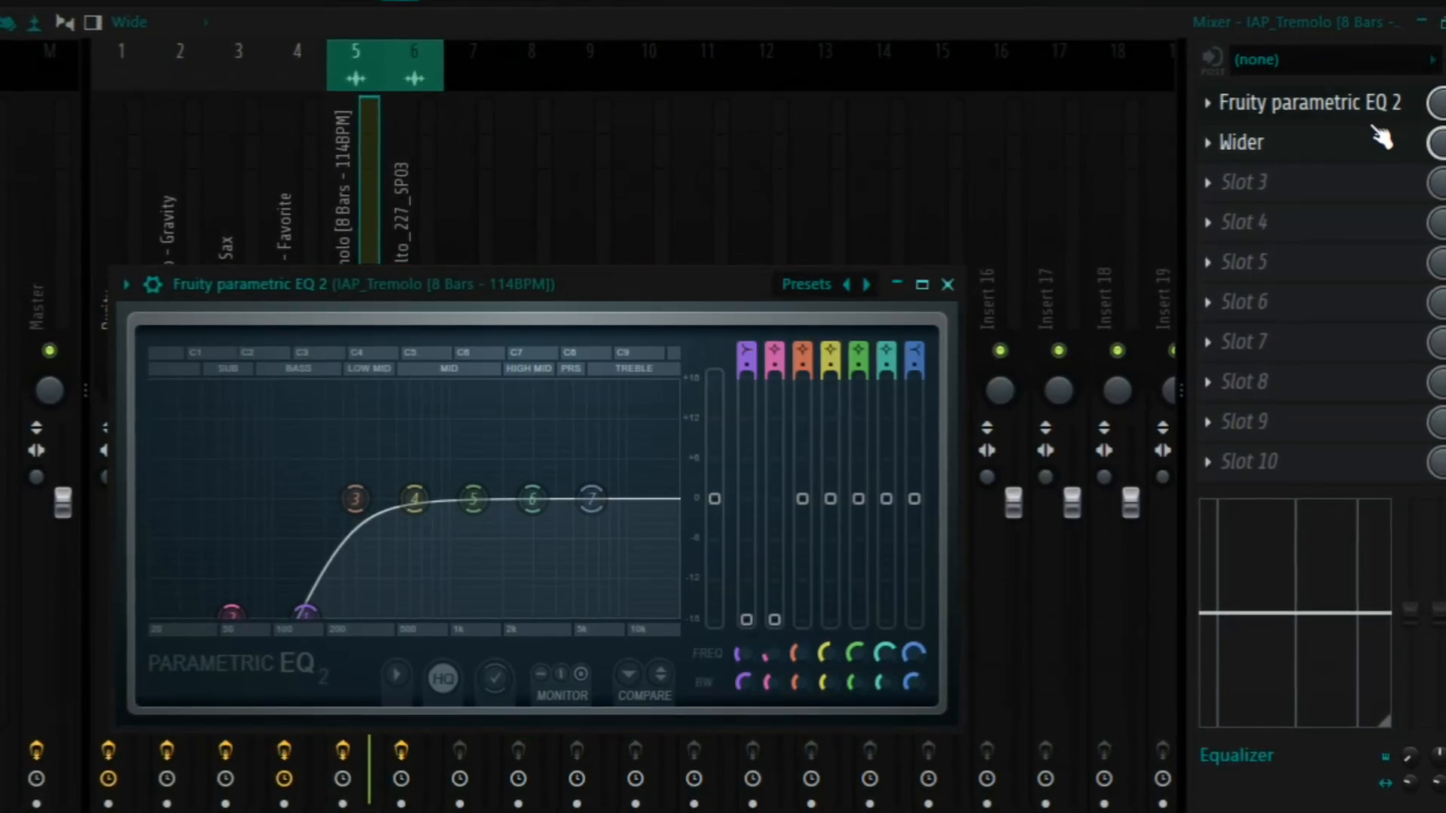
pyautogui.click(1359, 110)
pyautogui.click(1303, 143)
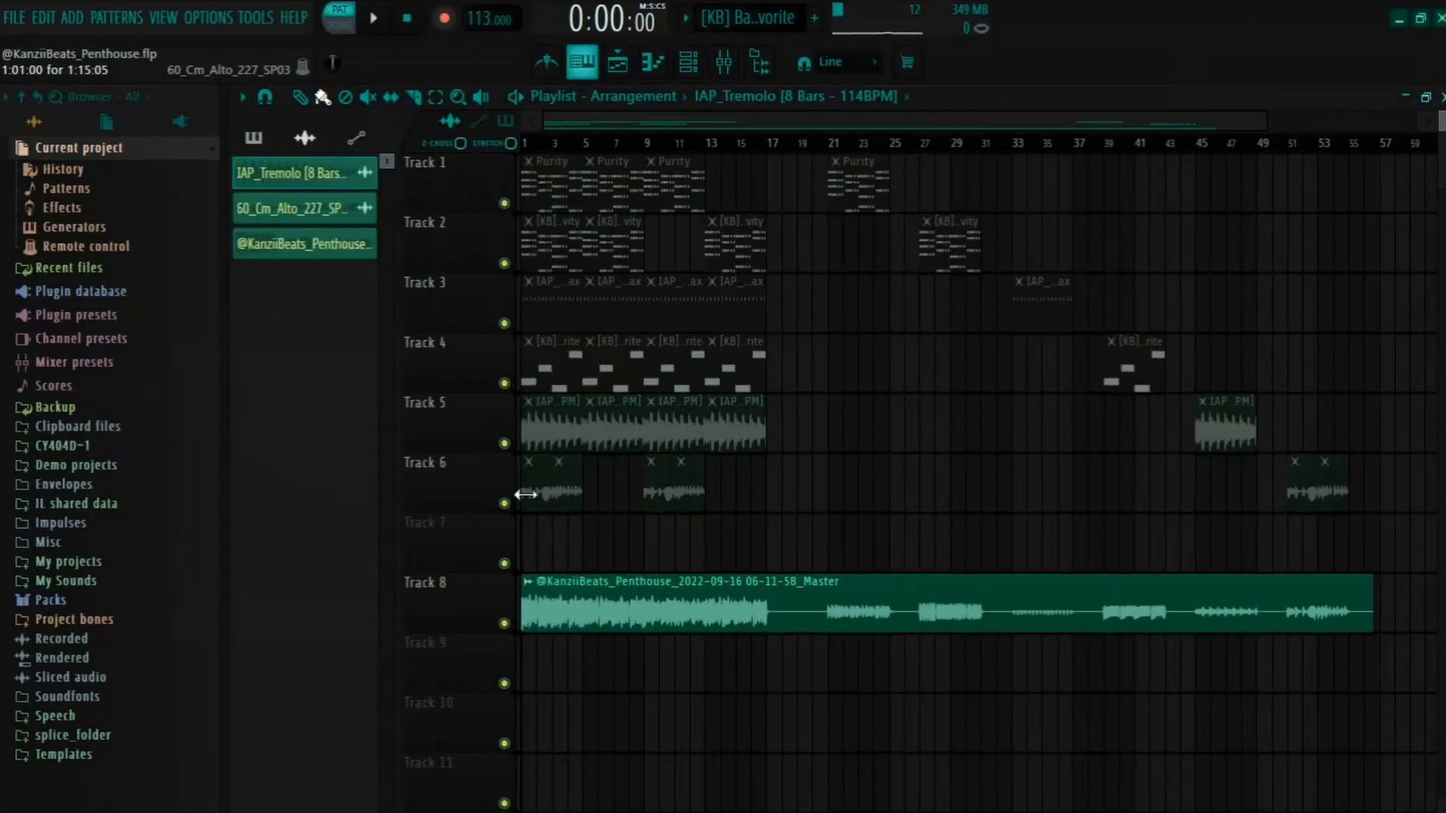
# Examine the 60_Cm_Alto_227_SP03 clip's sample settings, audition its waveform and close the channel window.
pyautogui.doubleClick(527, 491)
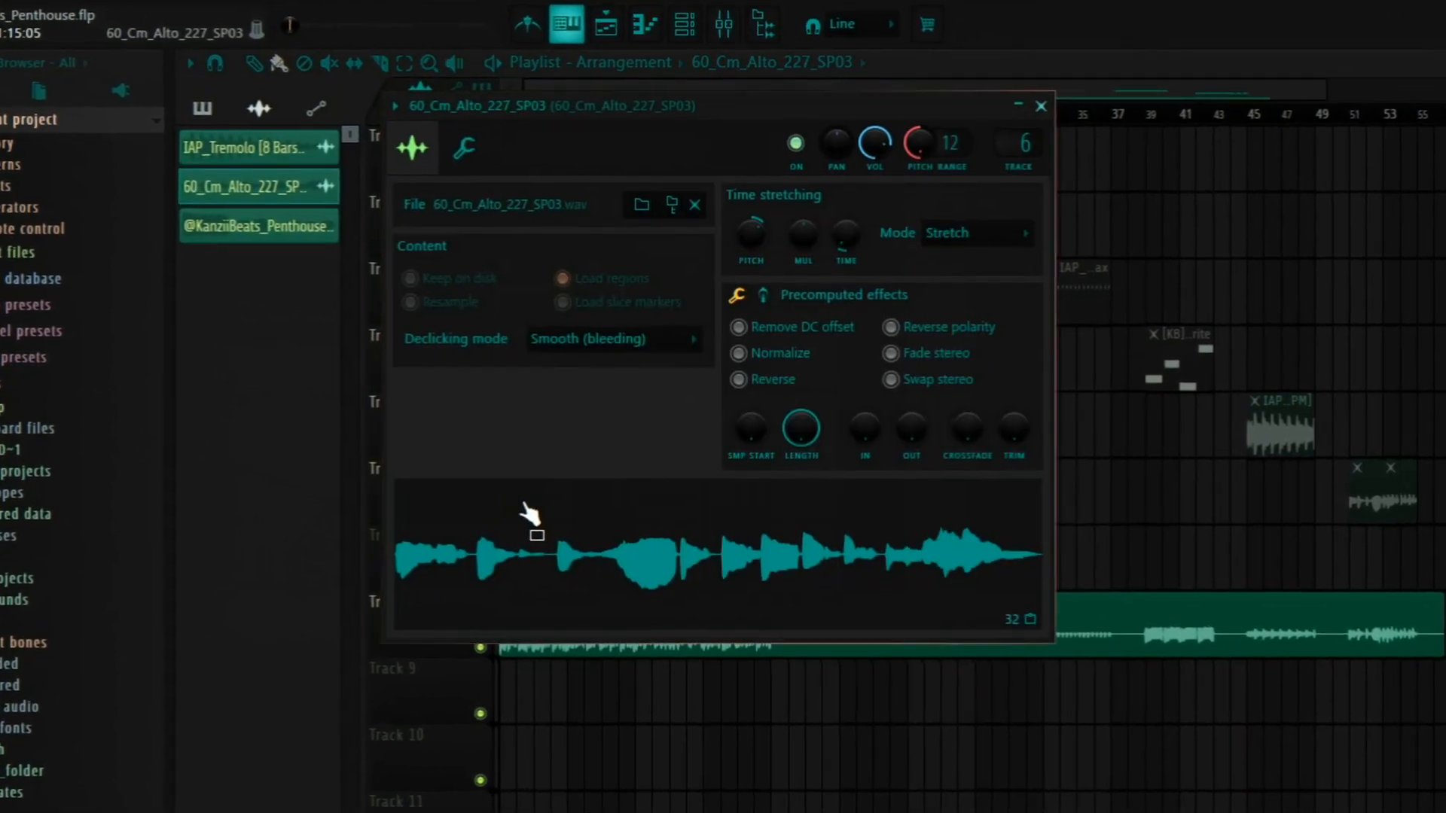
pyautogui.click(488, 517)
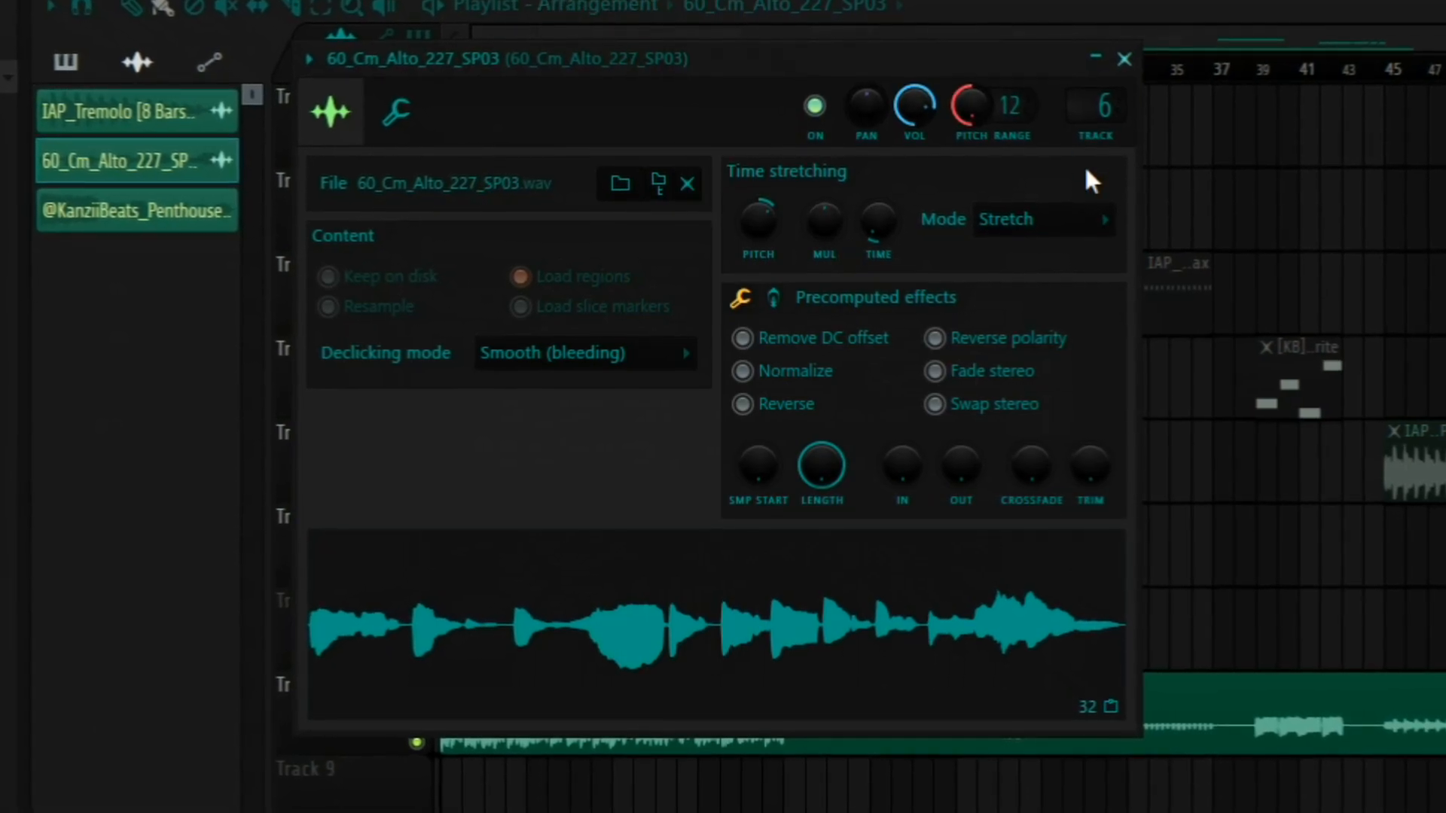
pyautogui.click(1126, 58)
# Unmute the chopped 60_Cm_Alto_227_SP03 clips in bars 1 to 4 of Track 6 and play them.
pyautogui.scroll(3, 490, 625)
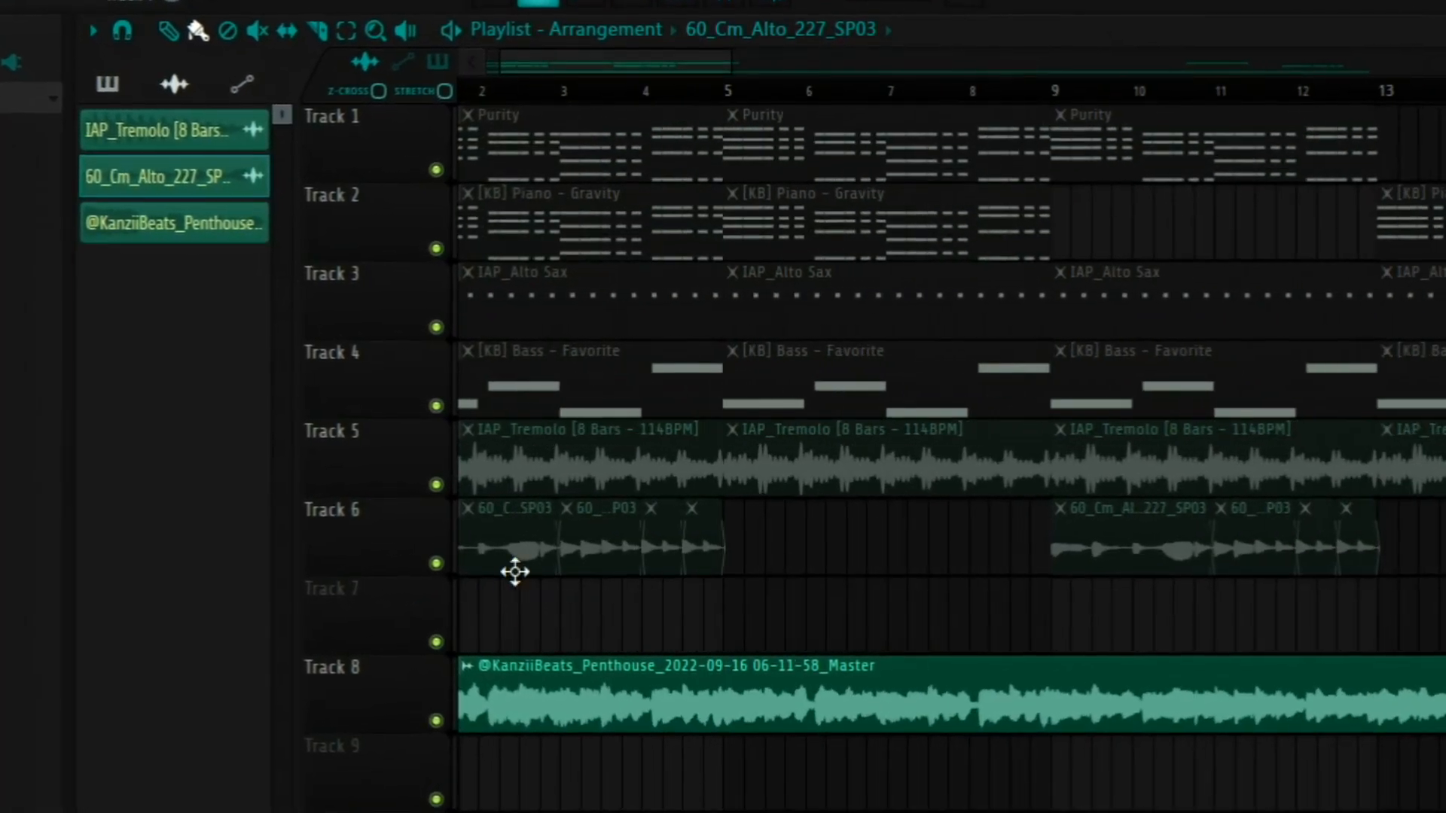
pyautogui.moveTo(591, 53); pyautogui.dragTo(518, 57)
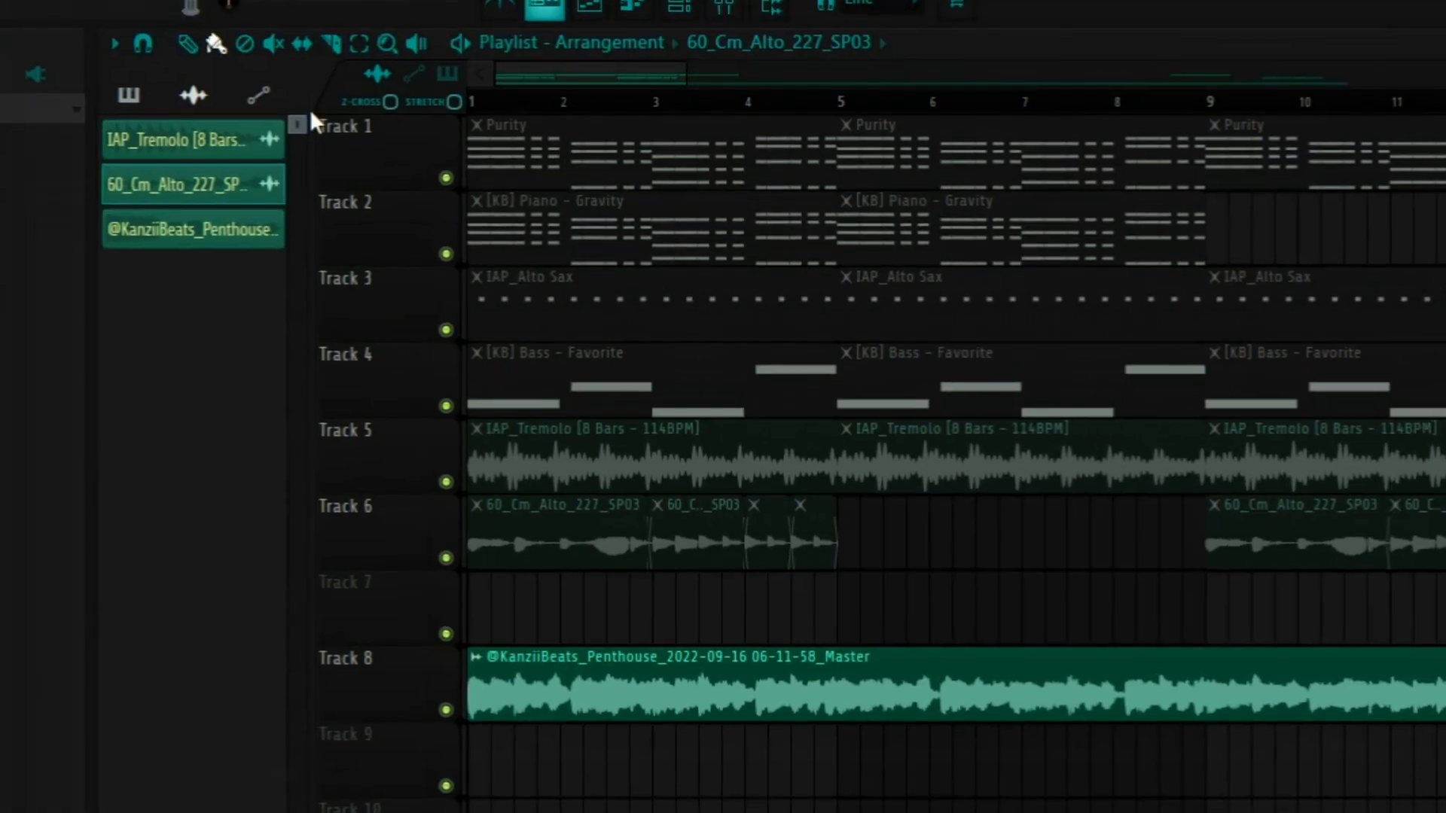
pyautogui.click(264, 37)
pyautogui.moveTo(493, 559); pyautogui.dragTo(793, 562)
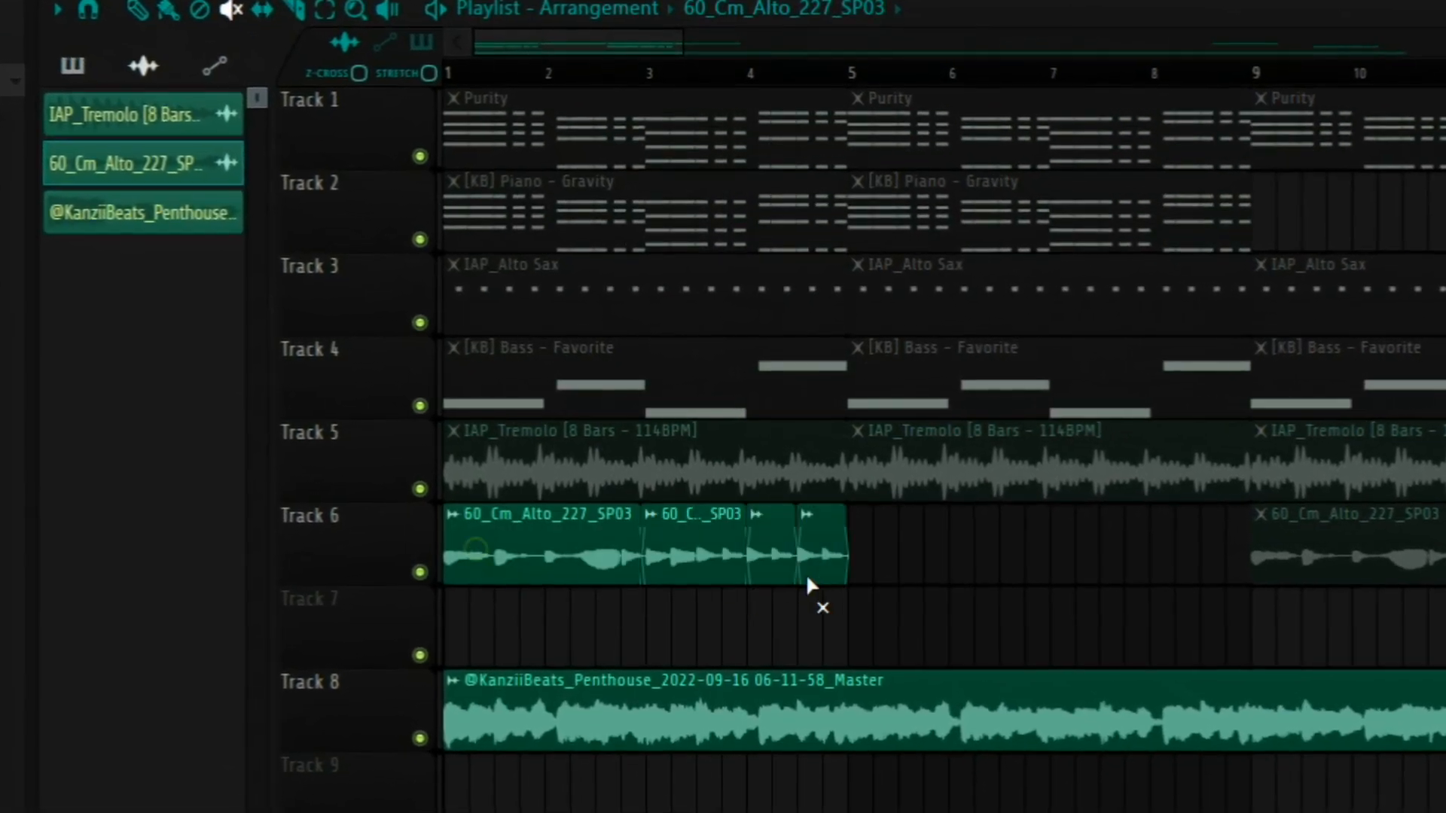
pyautogui.moveTo(793, 562); pyautogui.dragTo(816, 562)
pyautogui.rightClick(442, 562)
pyautogui.press('space')
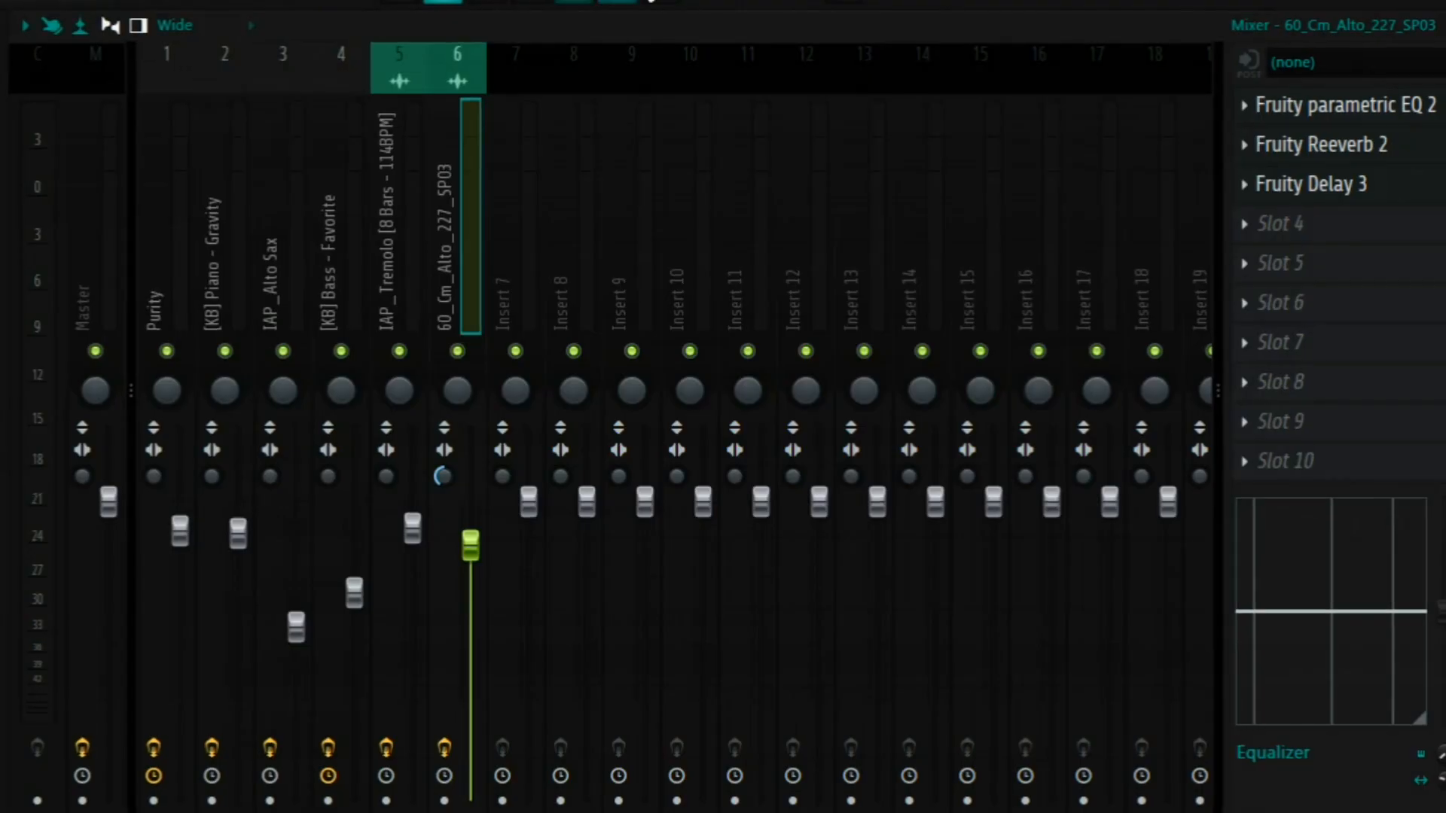
# Review the Fruity parametric EQ 2 curve, Fruity Reeverb 2 settings and reverb preset list on the 60_Cm_Alto_227_SP03 mixer track.
pyautogui.click(1382, 116)
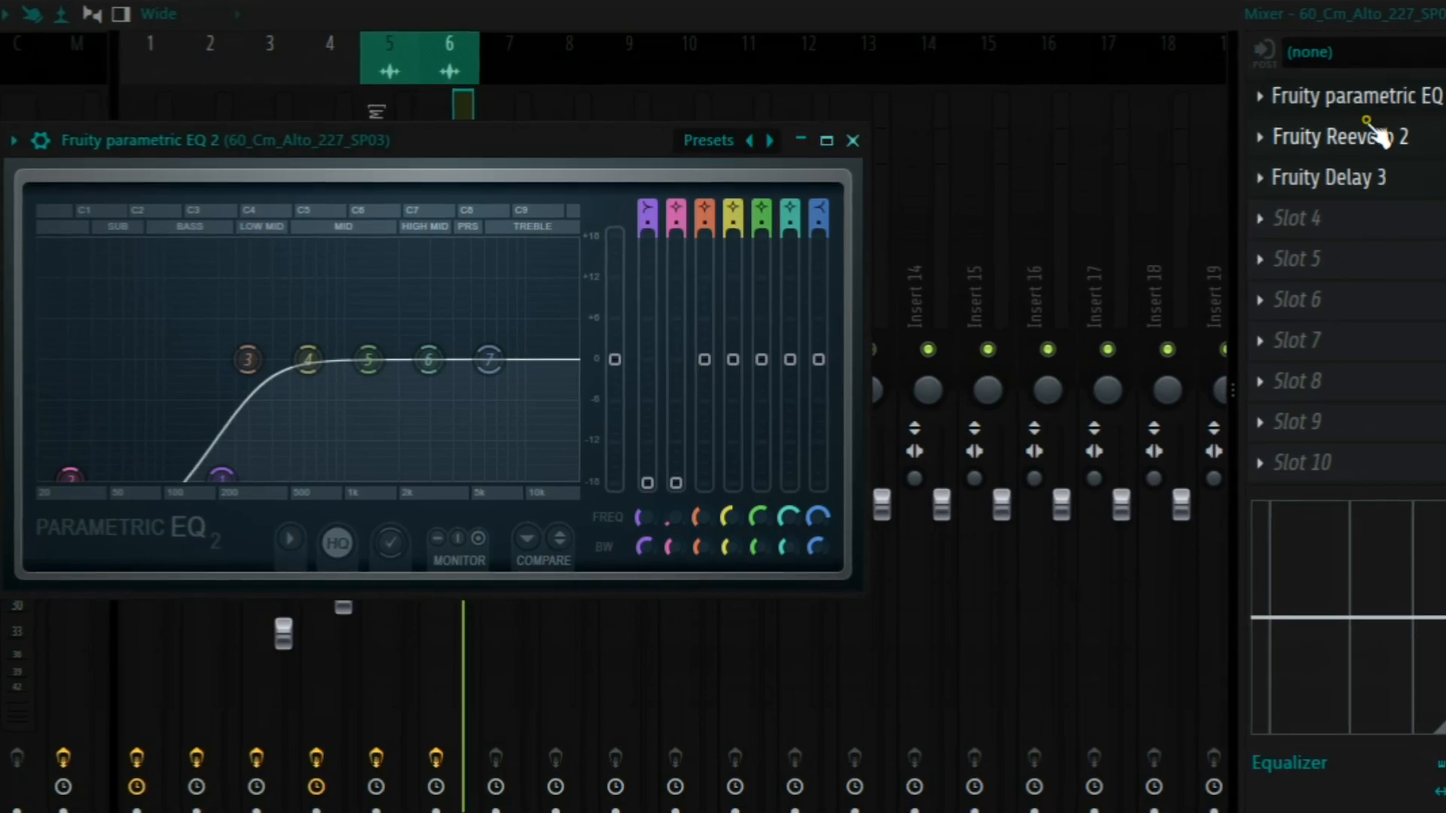
pyautogui.click(1378, 136)
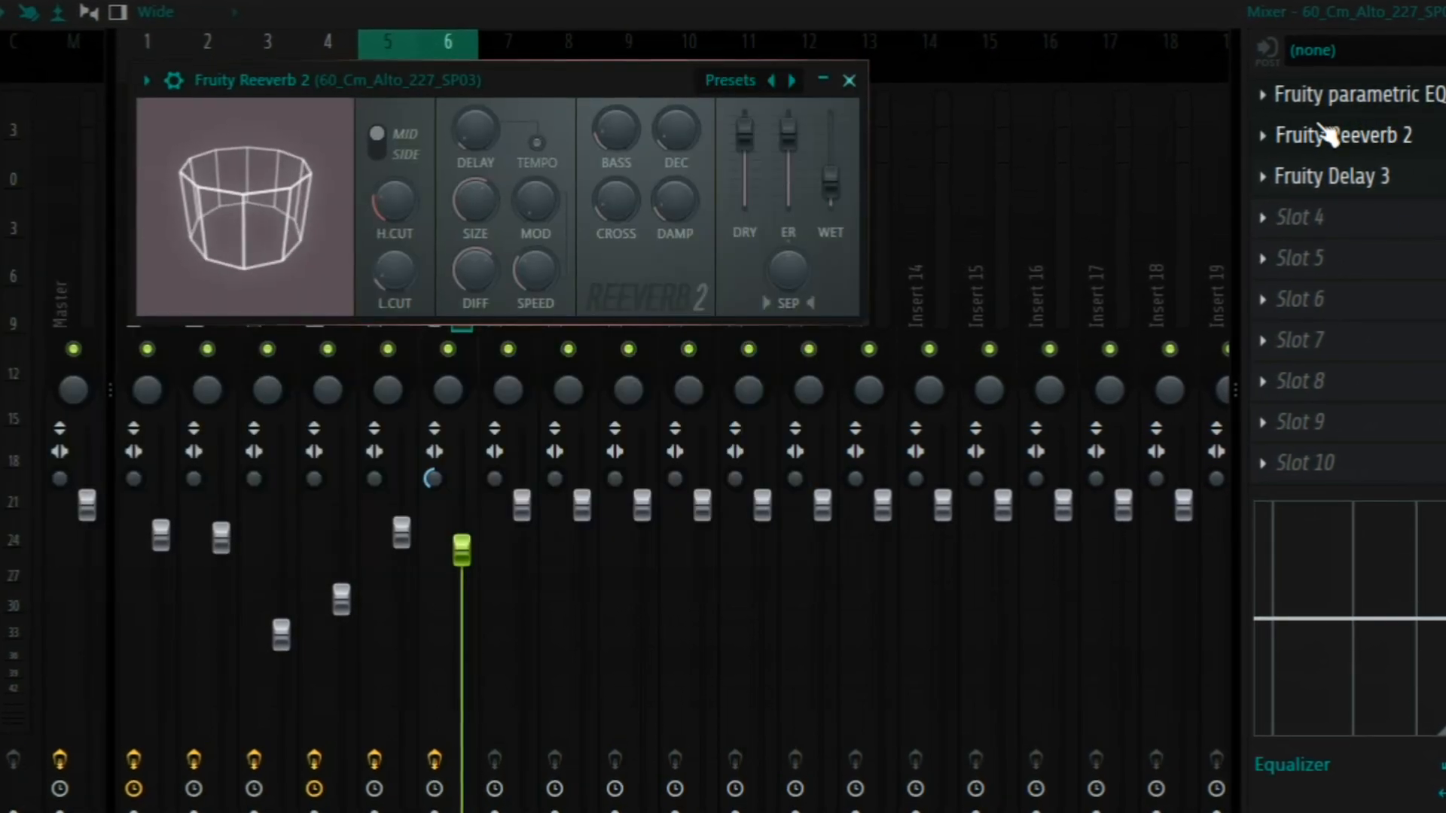
pyautogui.moveTo(600, 78); pyautogui.dragTo(607, 116)
pyautogui.click(730, 113)
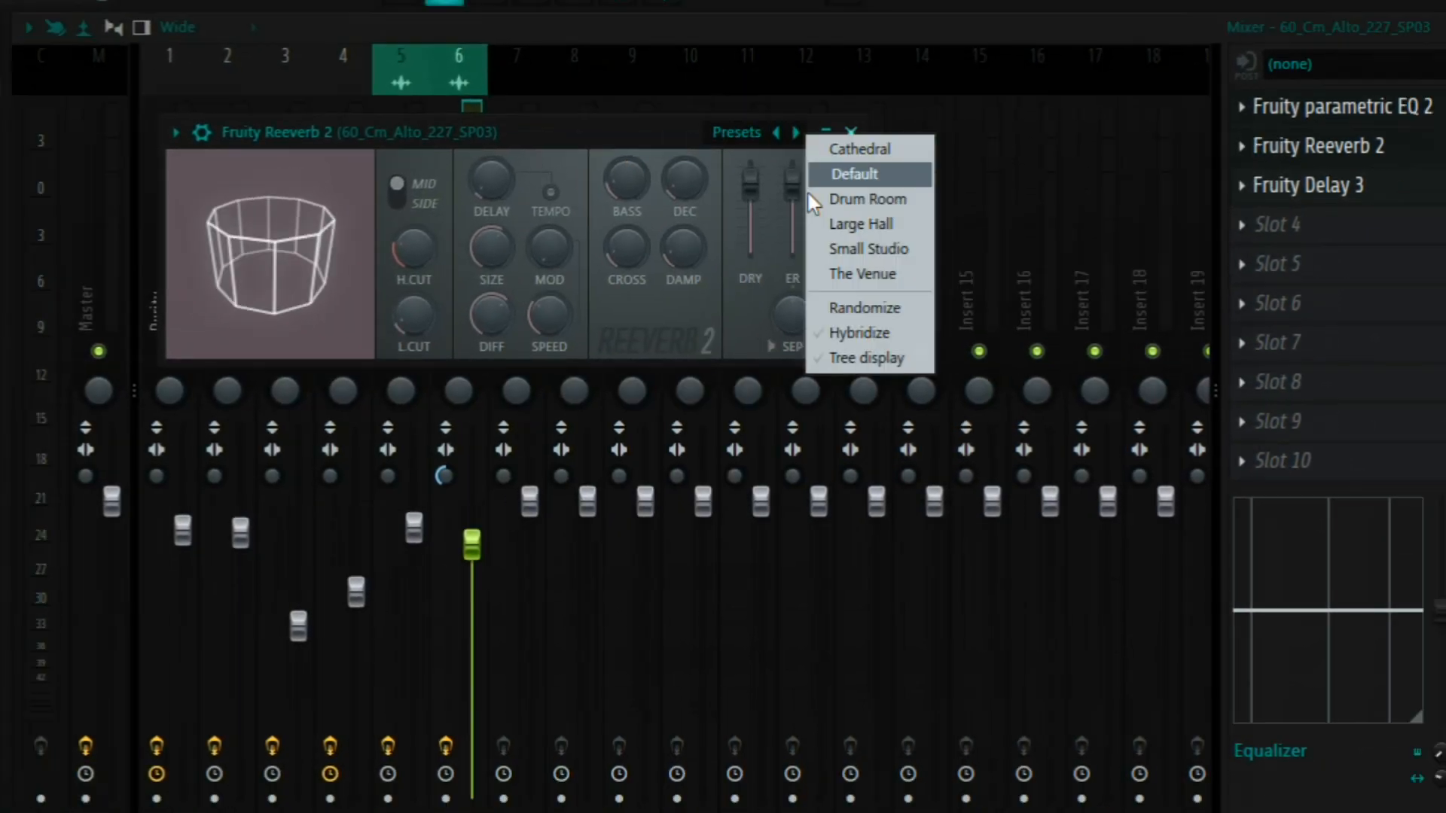
pyautogui.click(836, 250)
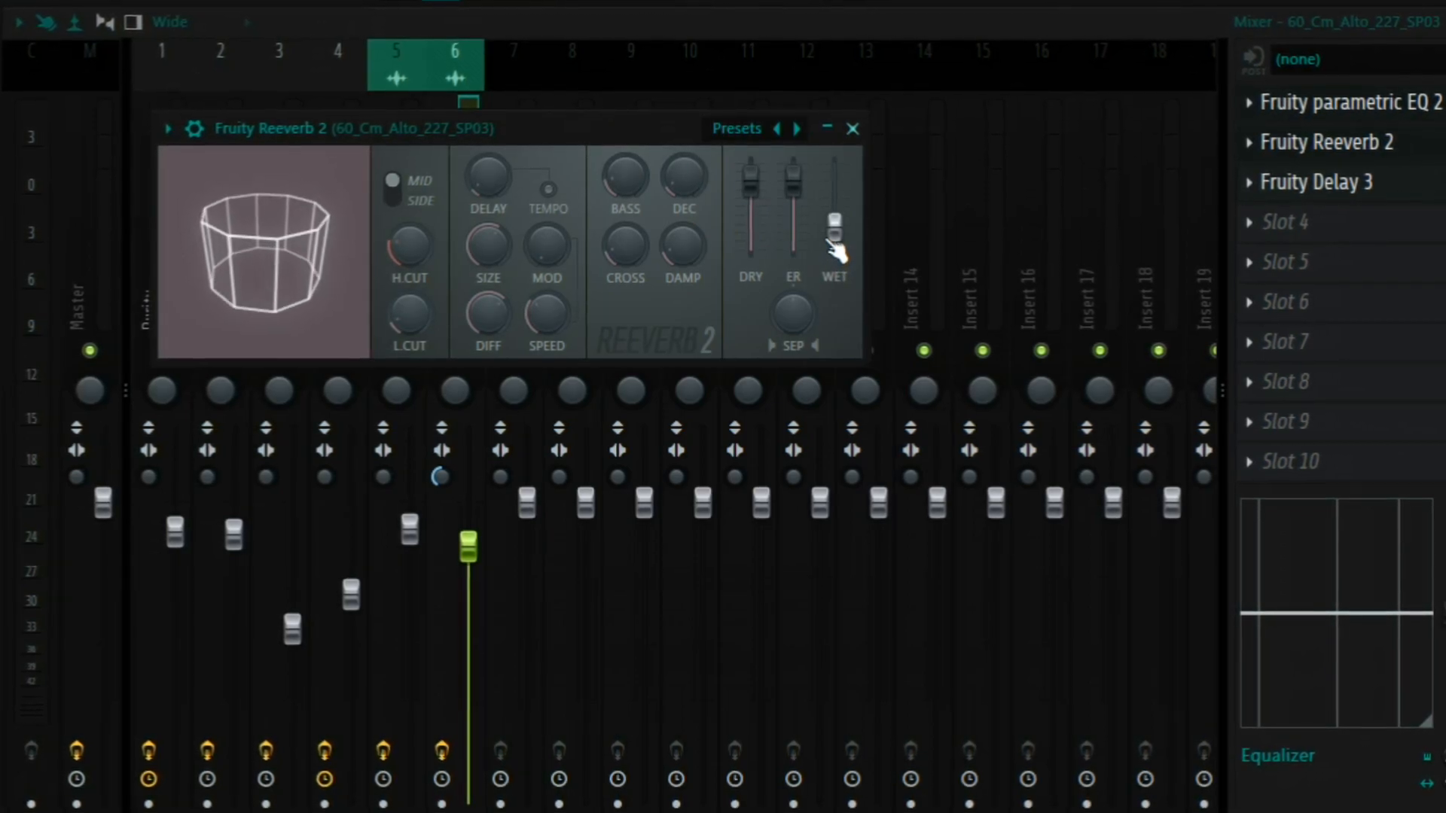
pyautogui.click(1309, 143)
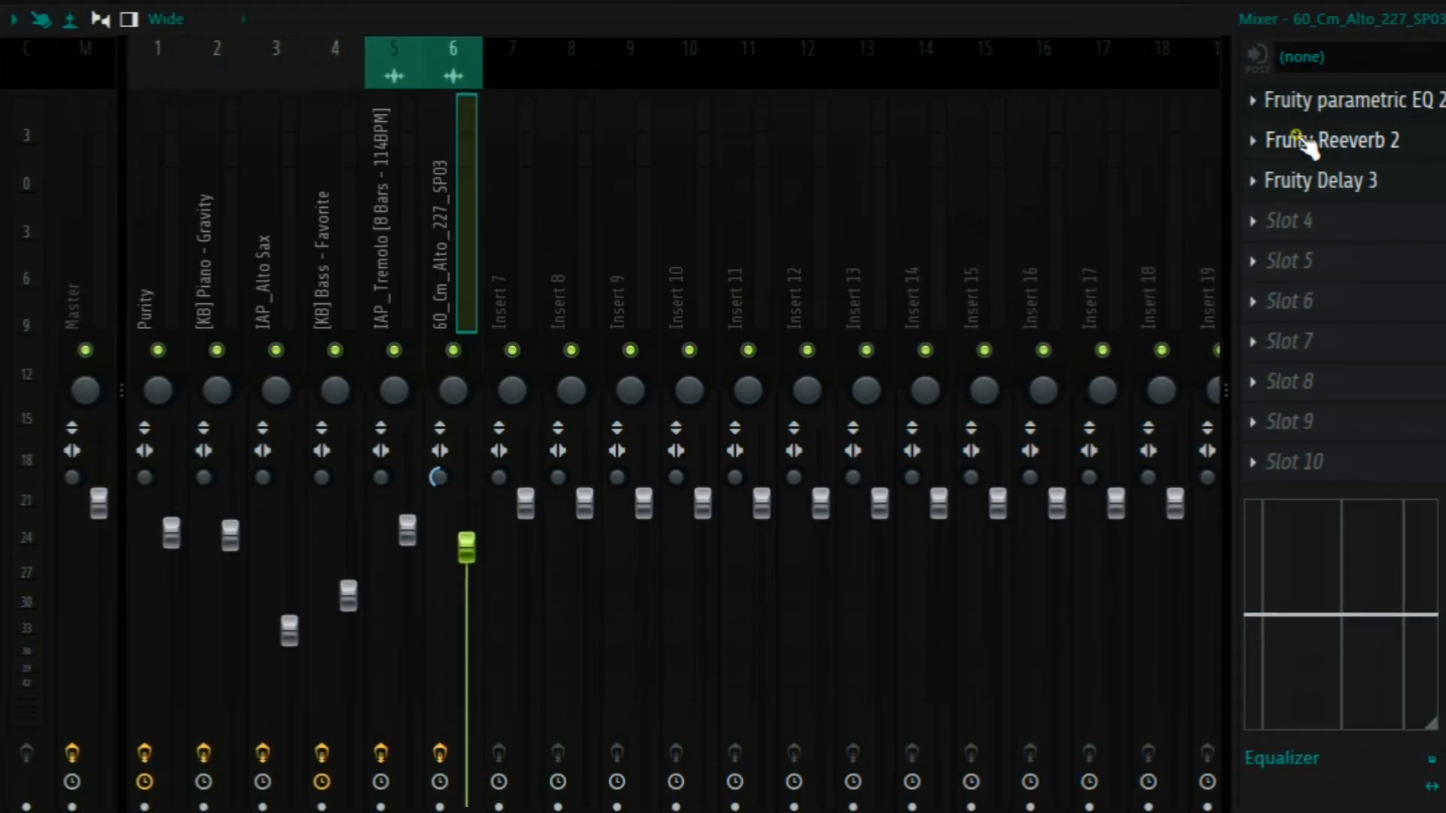
# Inspect Fruity Delay 3 and its preset list on the 60_Cm_Alto_227_SP03 mixer track.
pyautogui.click(1318, 181)
pyautogui.moveTo(958, 381); pyautogui.dragTo(1116, 236)
pyautogui.click(1201, 251)
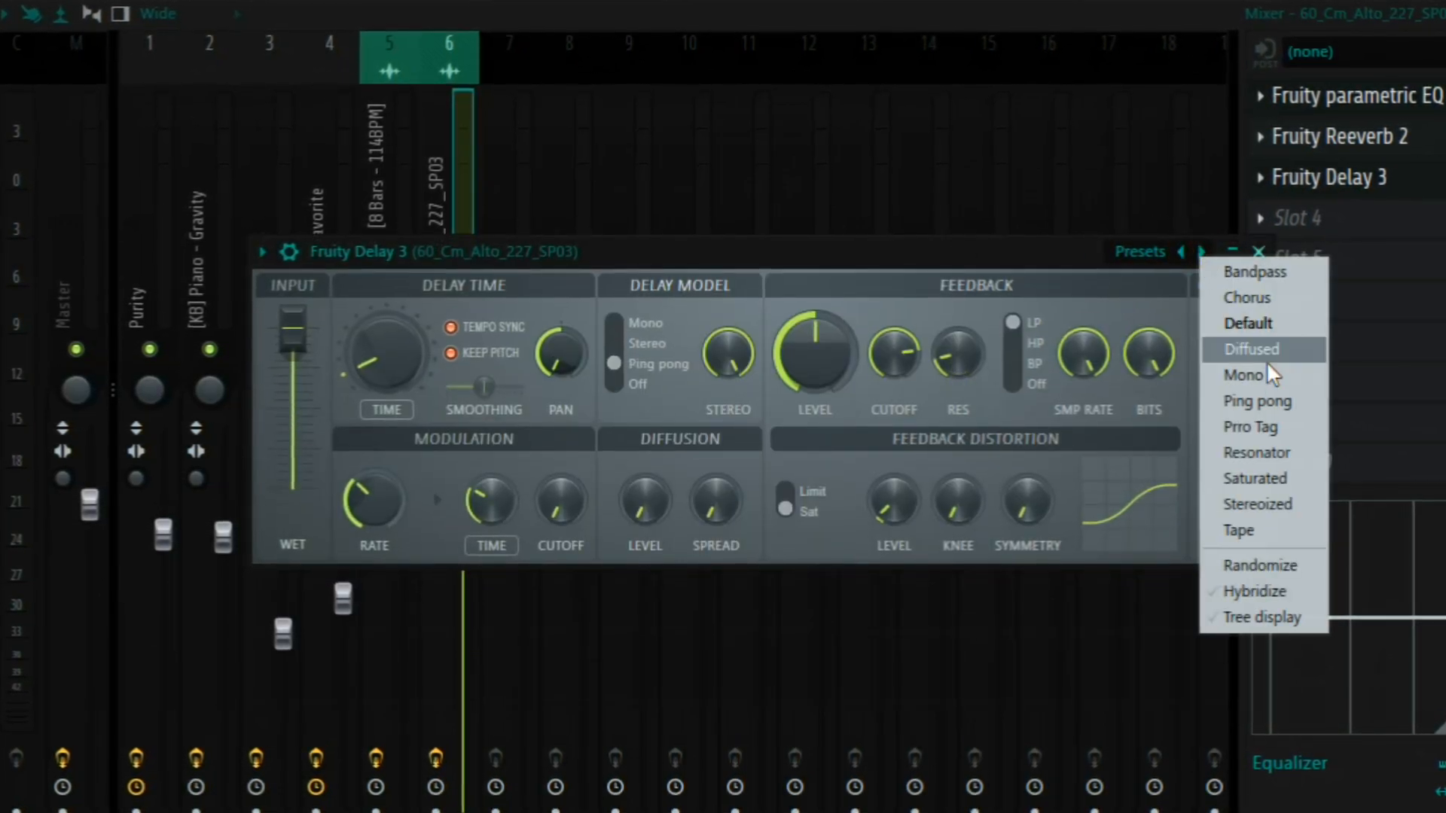
pyautogui.click(1050, 261)
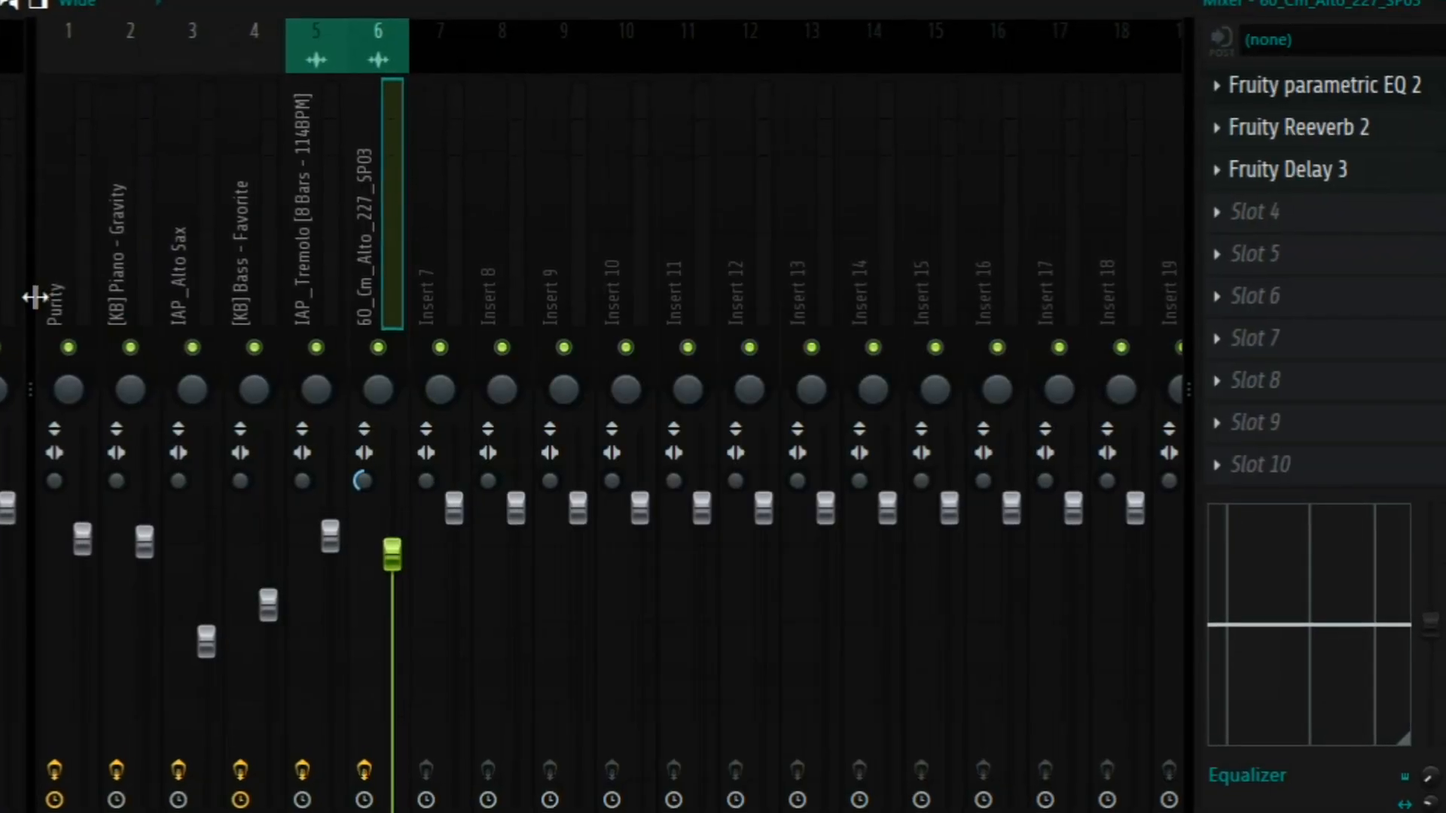
# Return to the playlist and clear the selection covering the whole arrangement.
pyautogui.click(83, 294)
pyautogui.click(1341, 471)
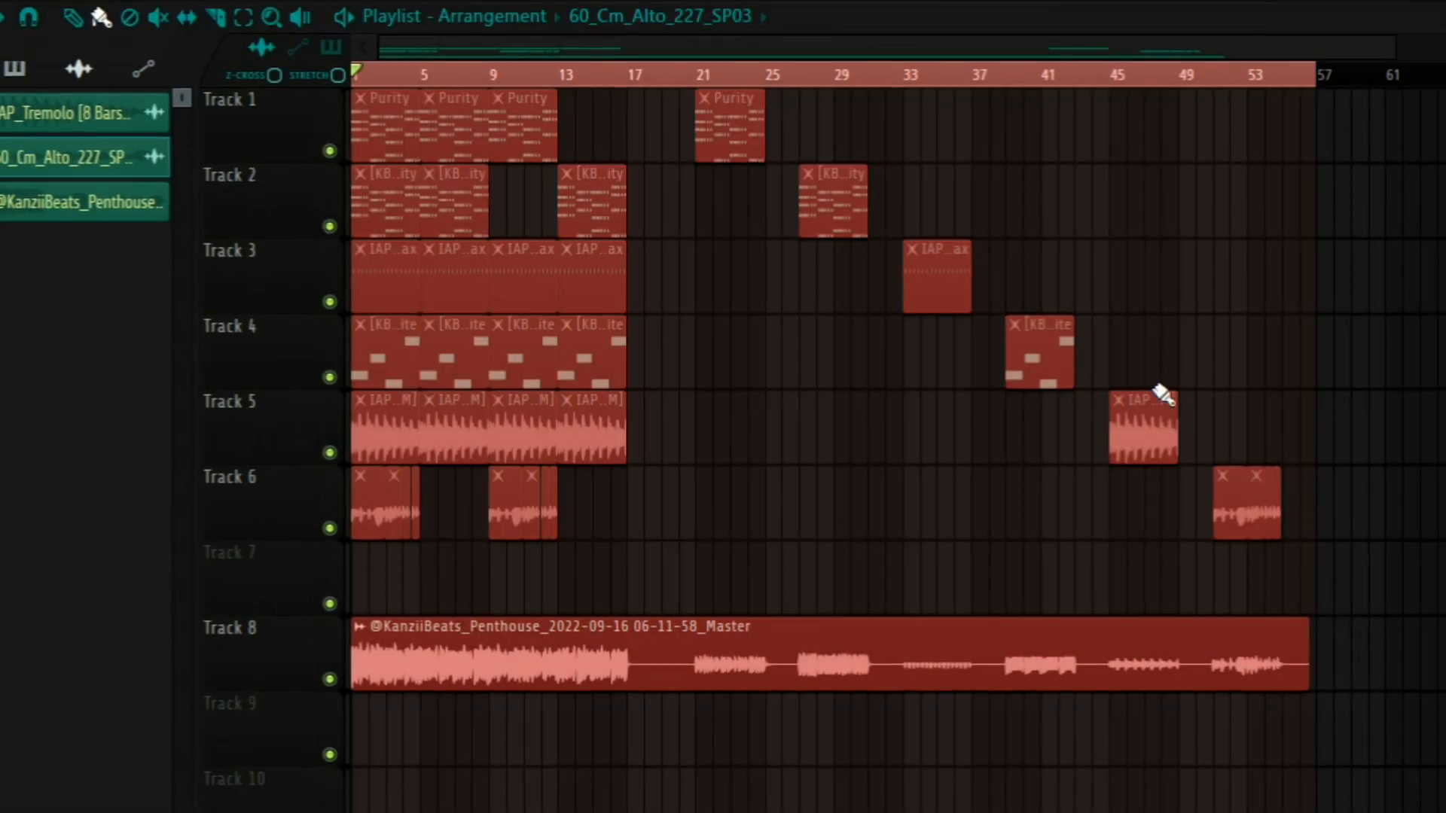
pyautogui.hotkey('ctrl', 'd')
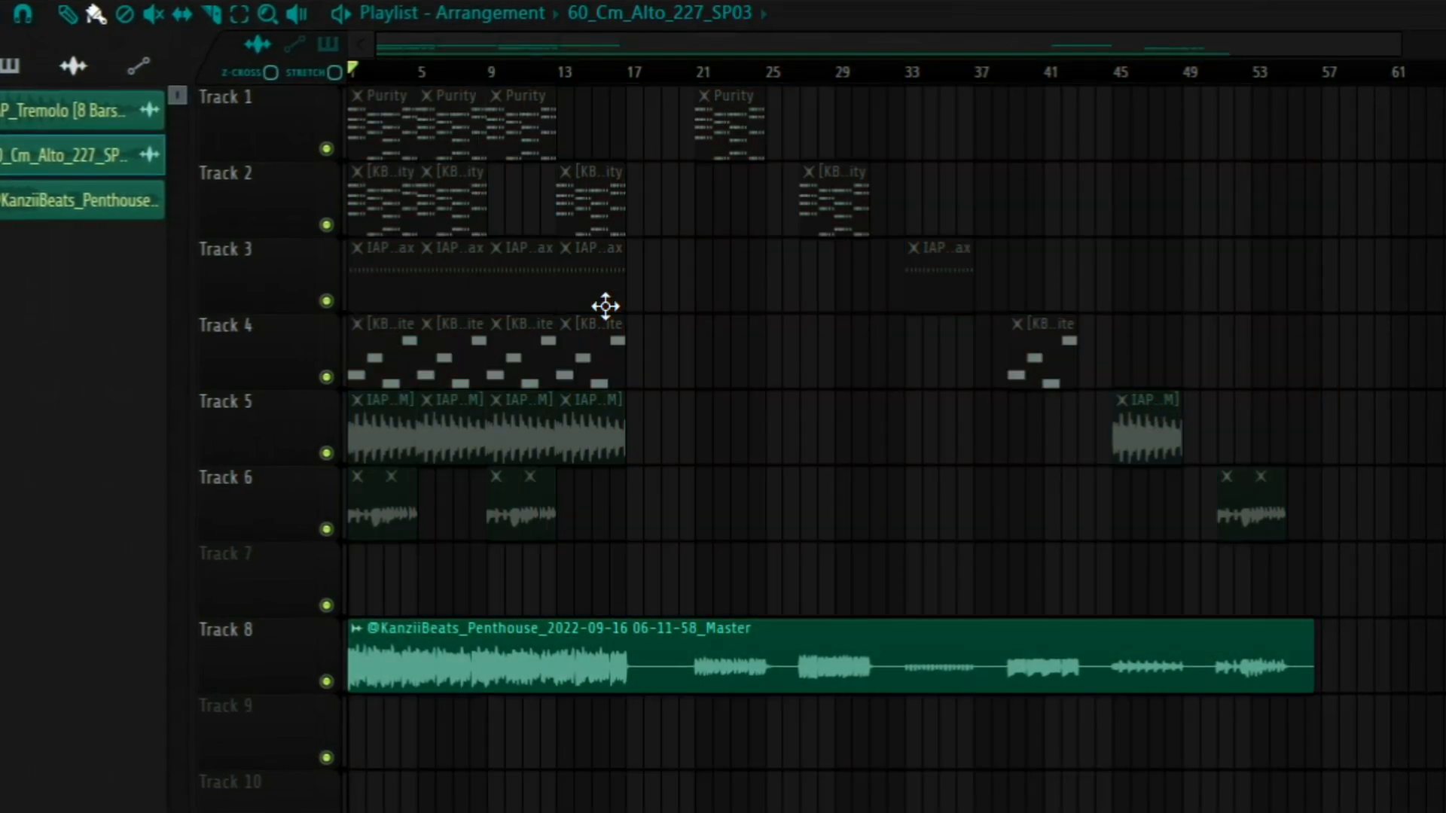